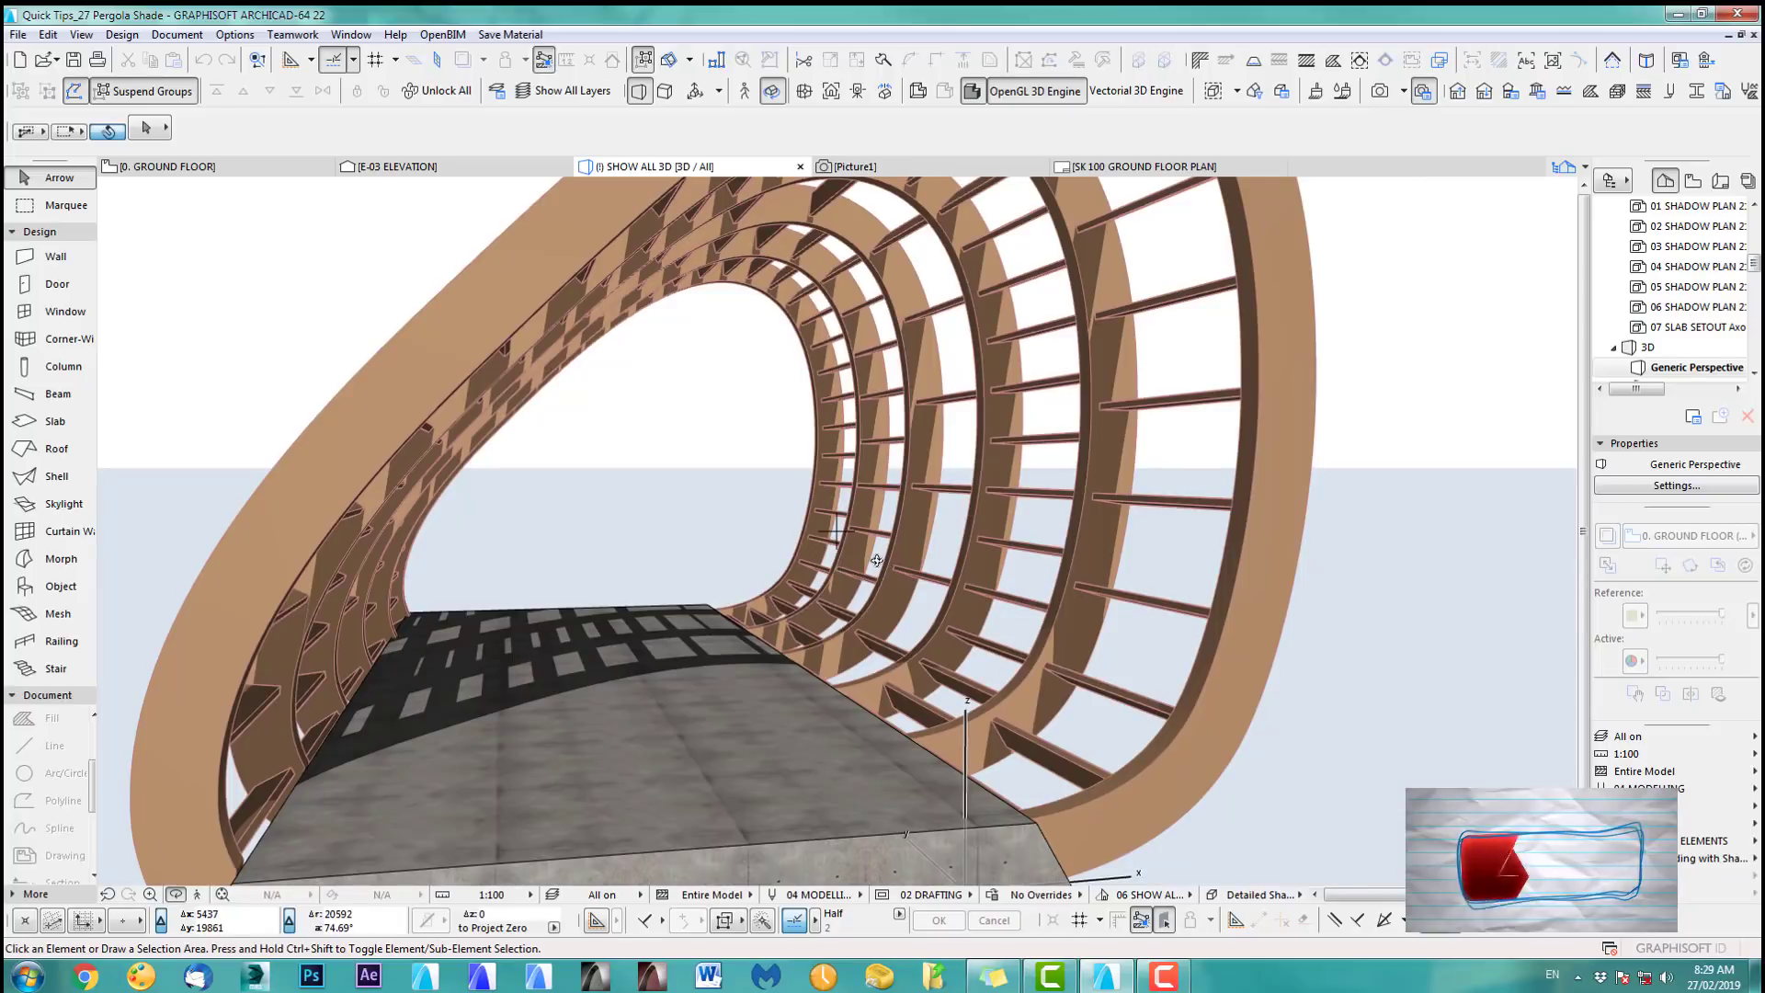
drag(875, 564, 710, 559)
shift+middle_drag(710, 558, 1397, 625)
scroll(959, 571, down, 6)
shift+middle_drag(818, 553, 972, 620)
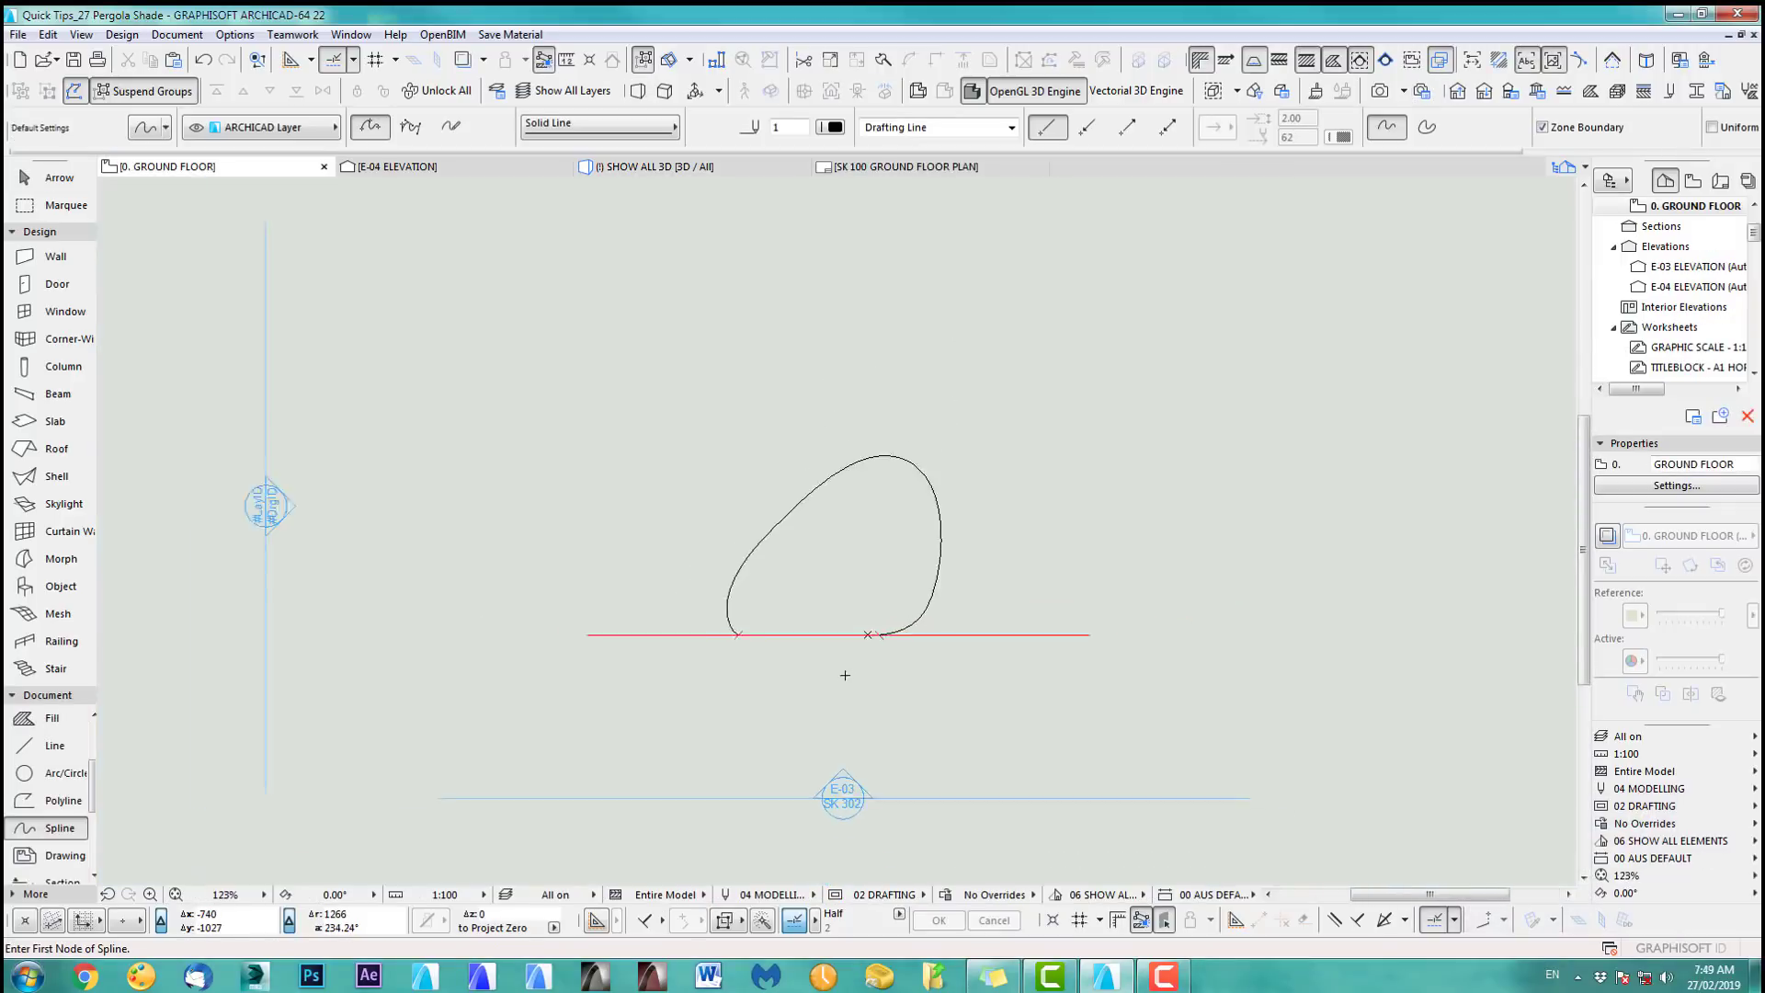
middle_drag(843, 674, 955, 502)
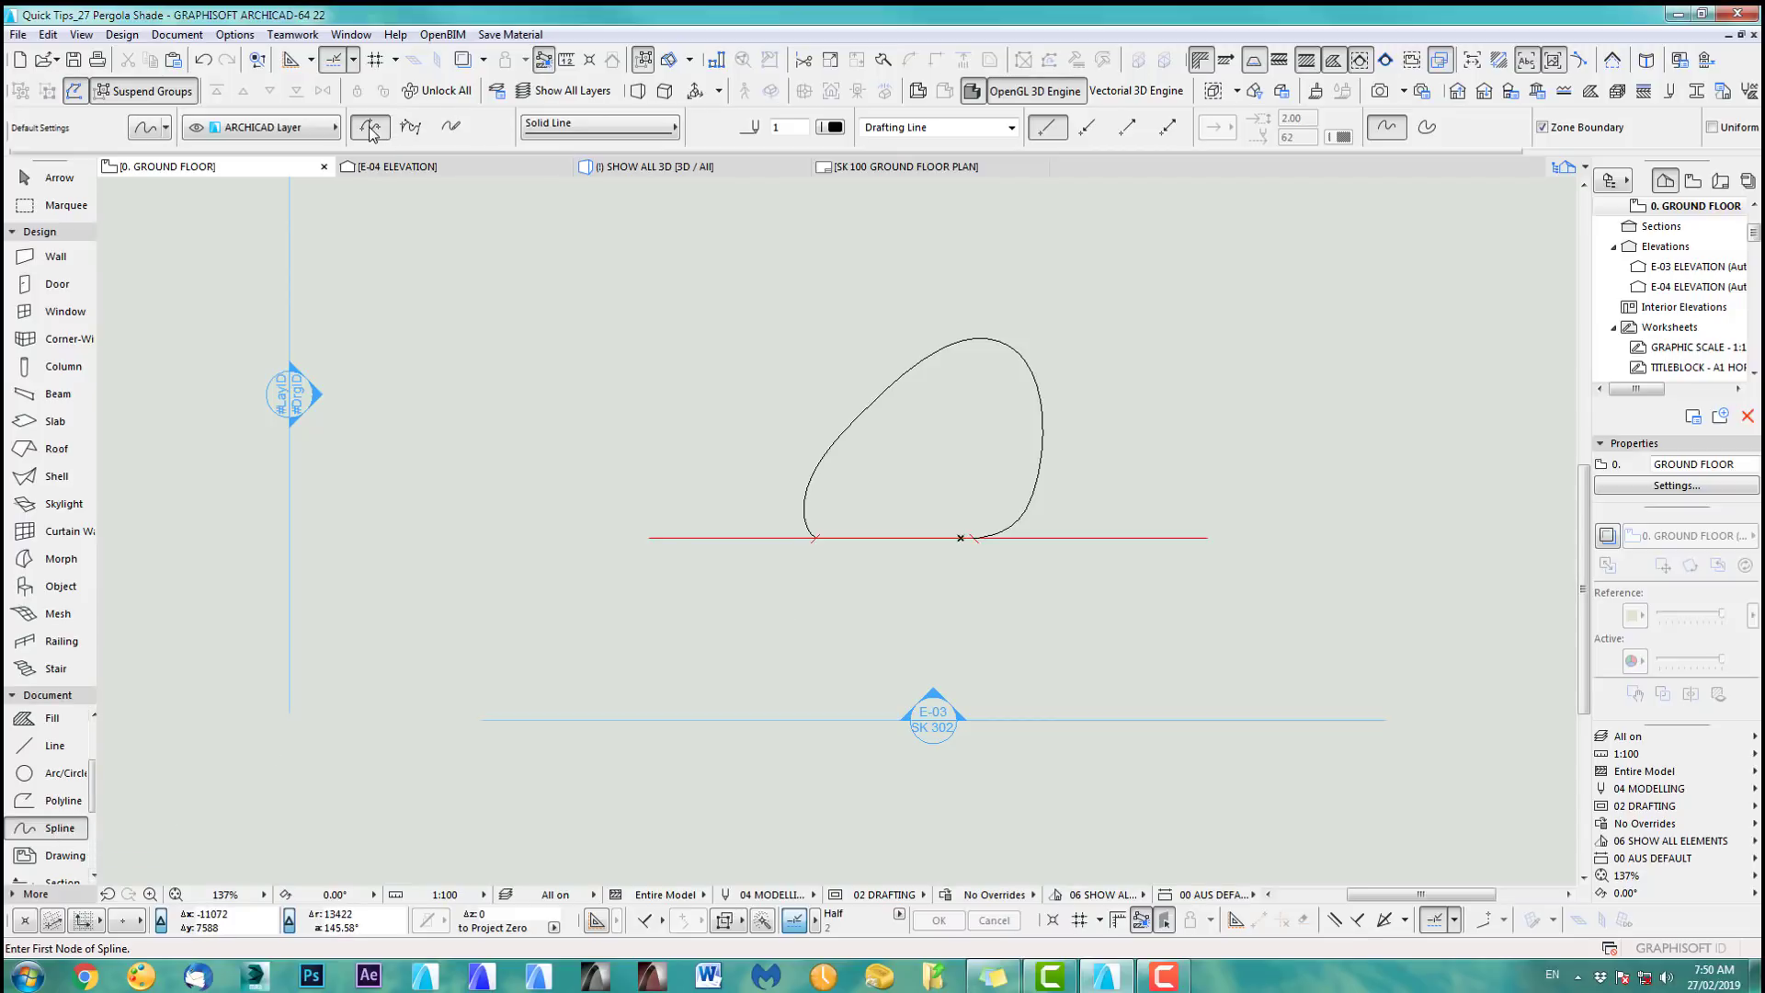
Draw an open arch-shaped natural spline through freehand points beside the existing curved profile on the ground floor plan.
middle_drag(1236, 421, 881, 448)
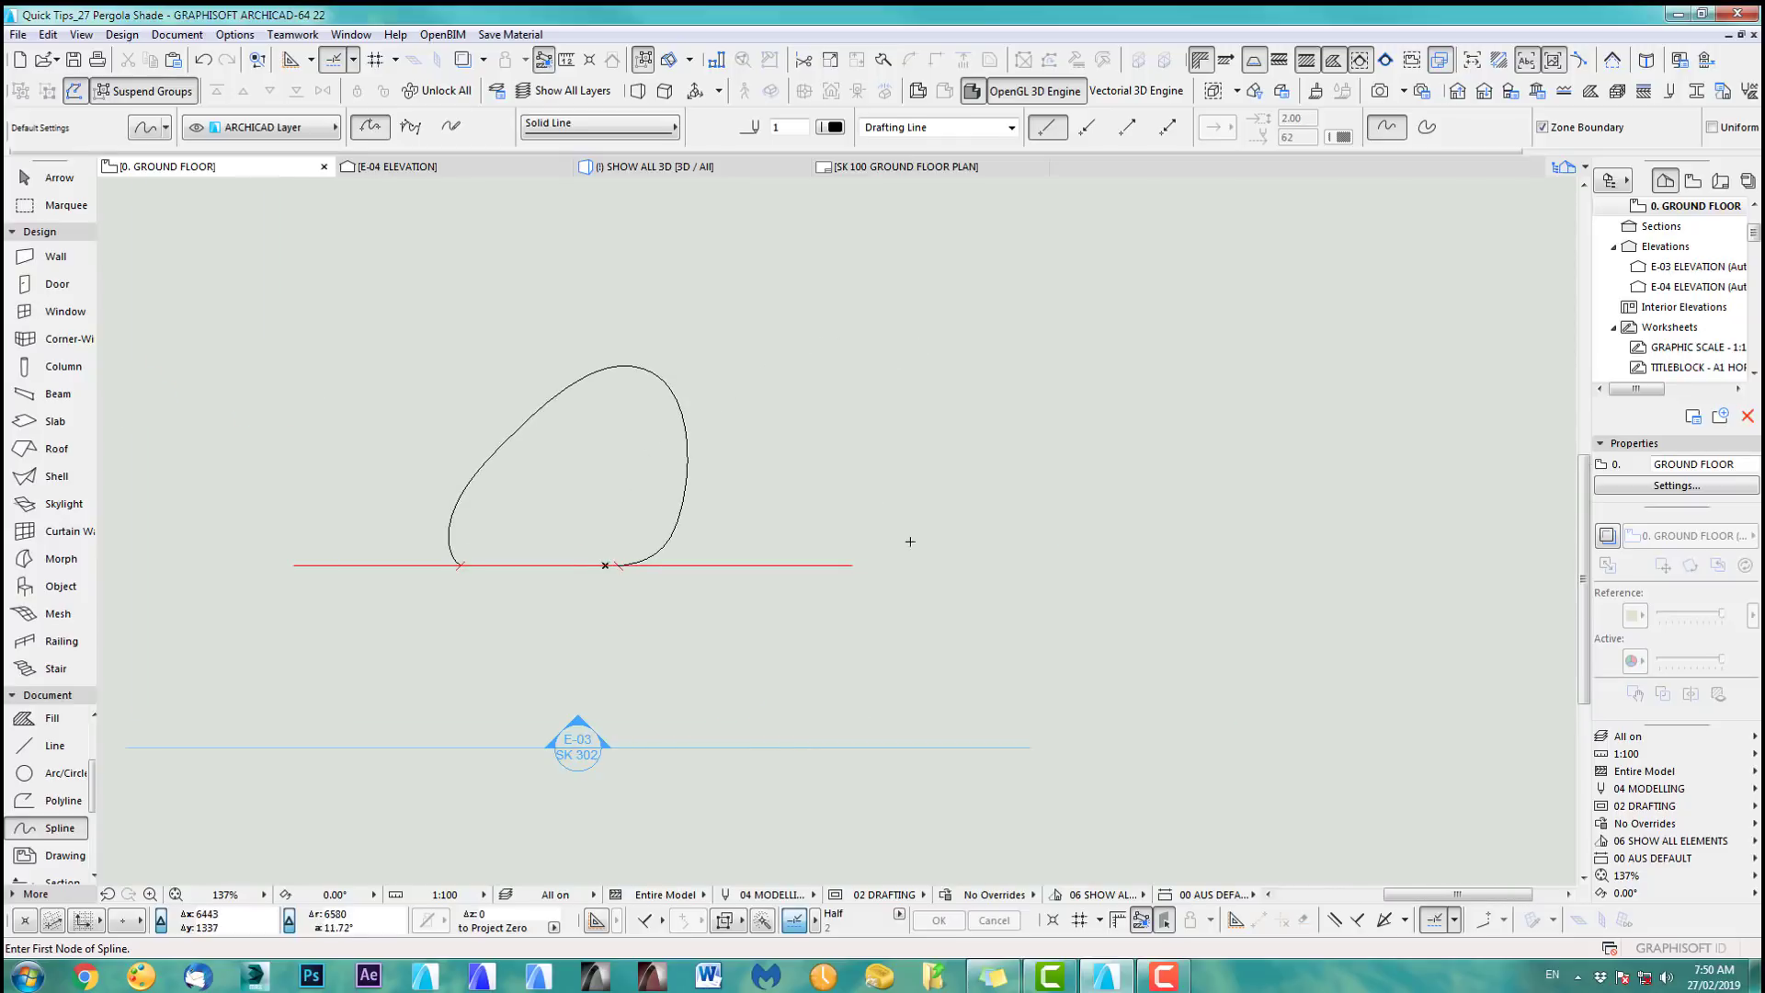
click(910, 544)
click(951, 375)
click(1229, 377)
click(1219, 500)
double_click(1136, 546)
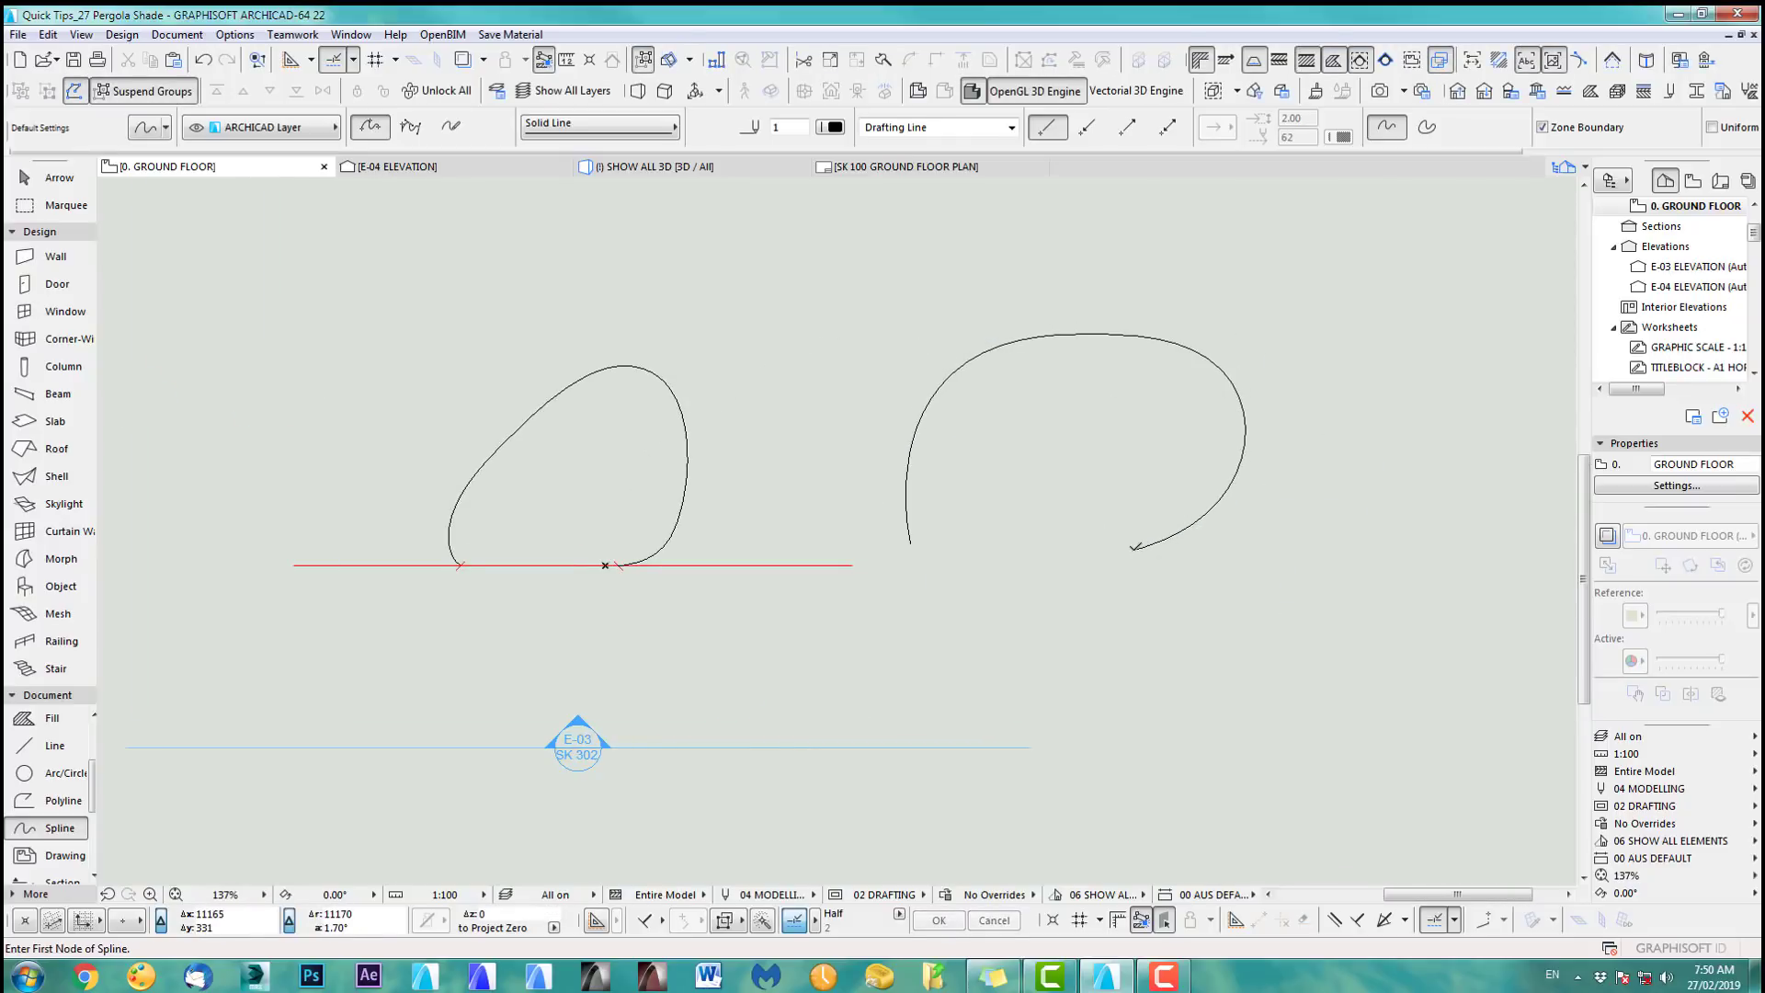
Convert the new spline to a Bezier curve and reshape it by moving the tangent handles of its two upper nodes.
shift+click(1243, 404)
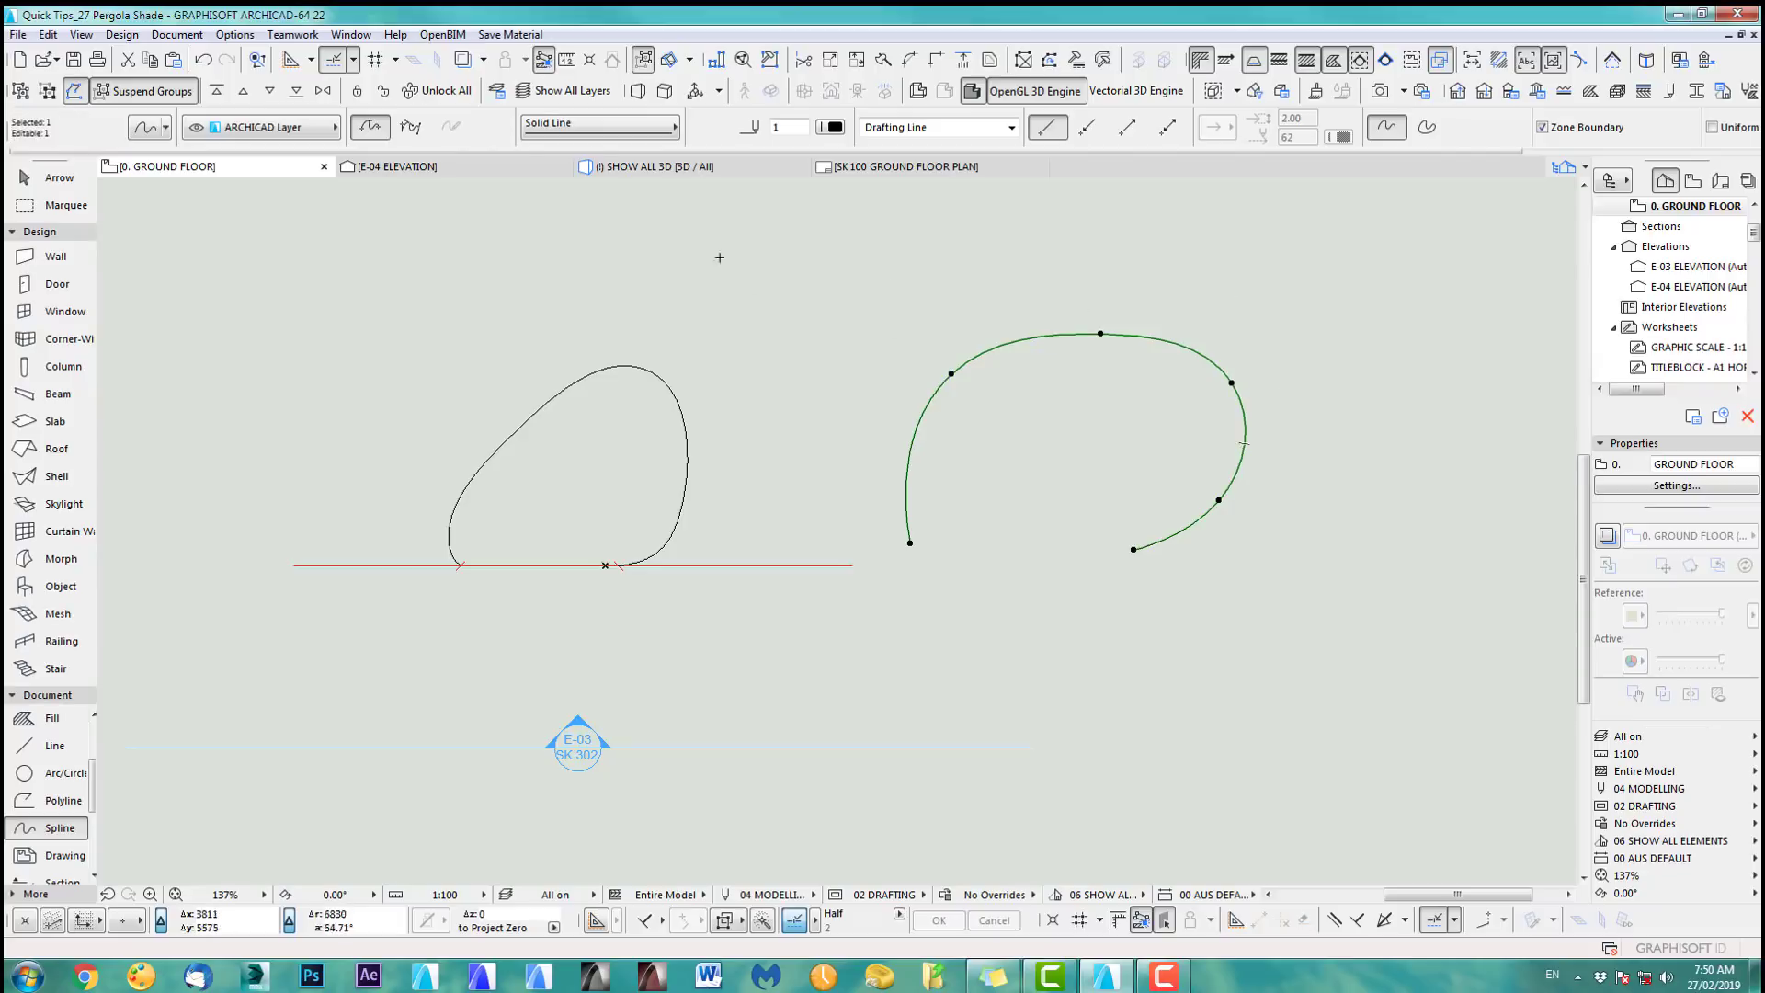
click(410, 126)
scroll(1085, 363, up, 3)
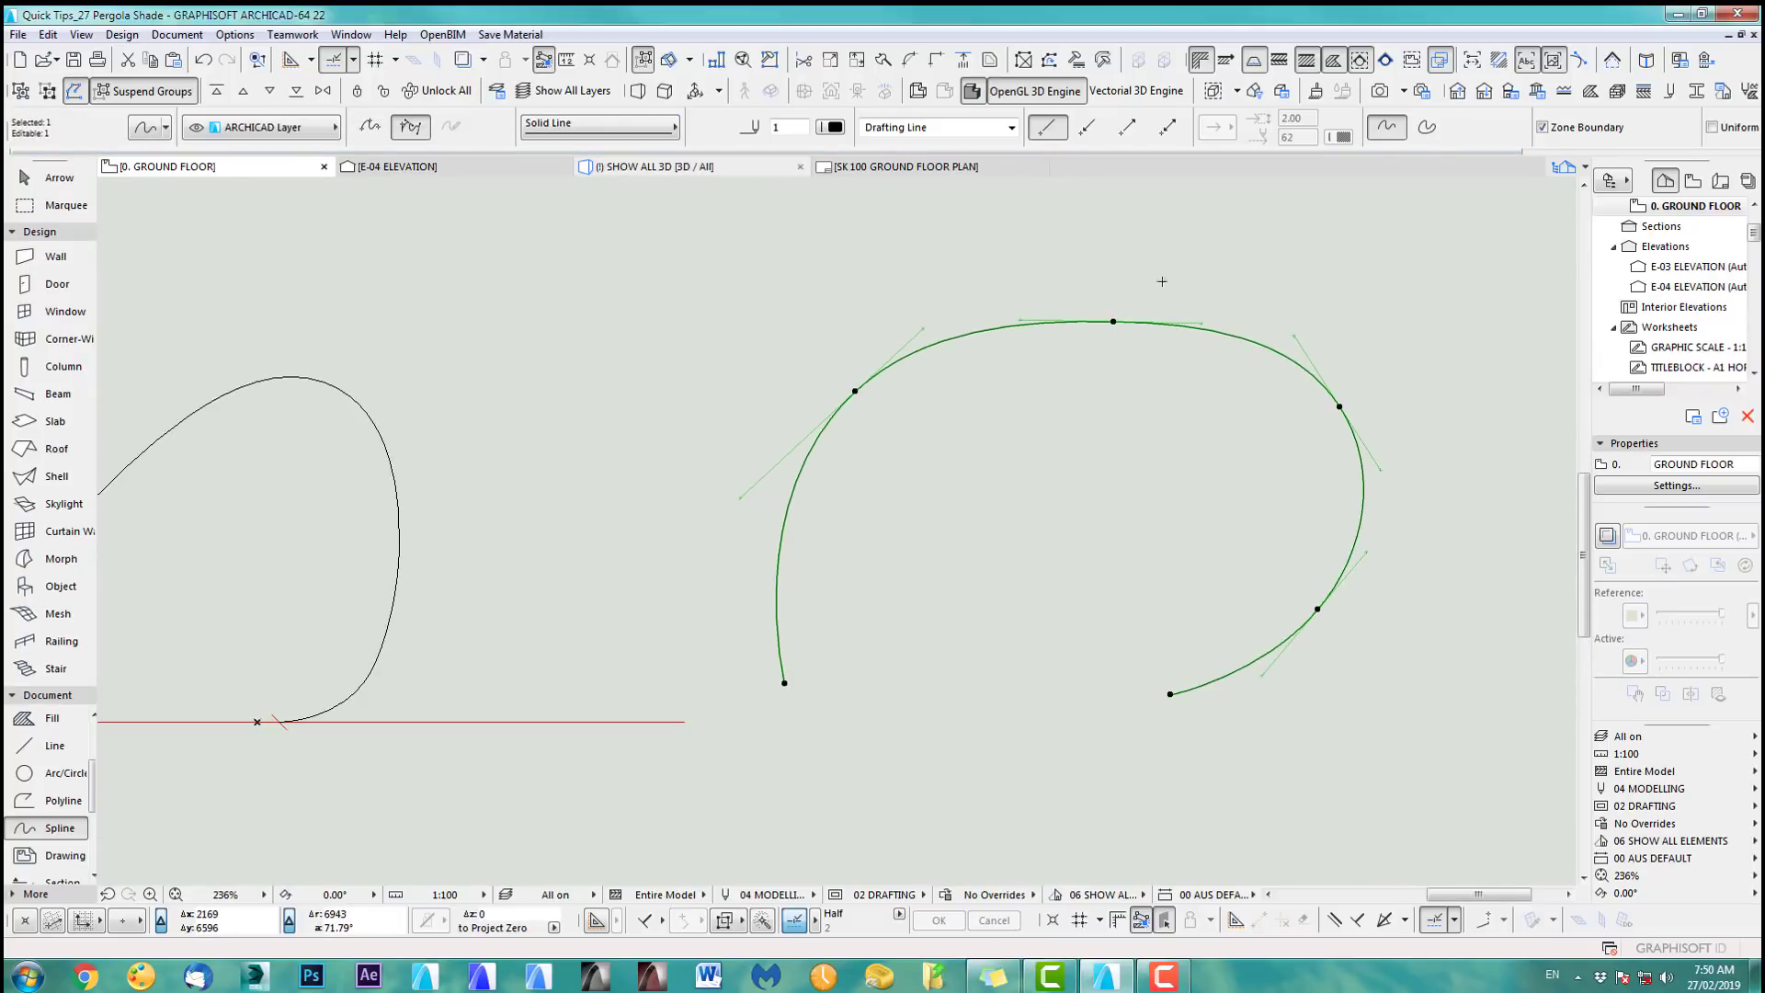
click(1204, 323)
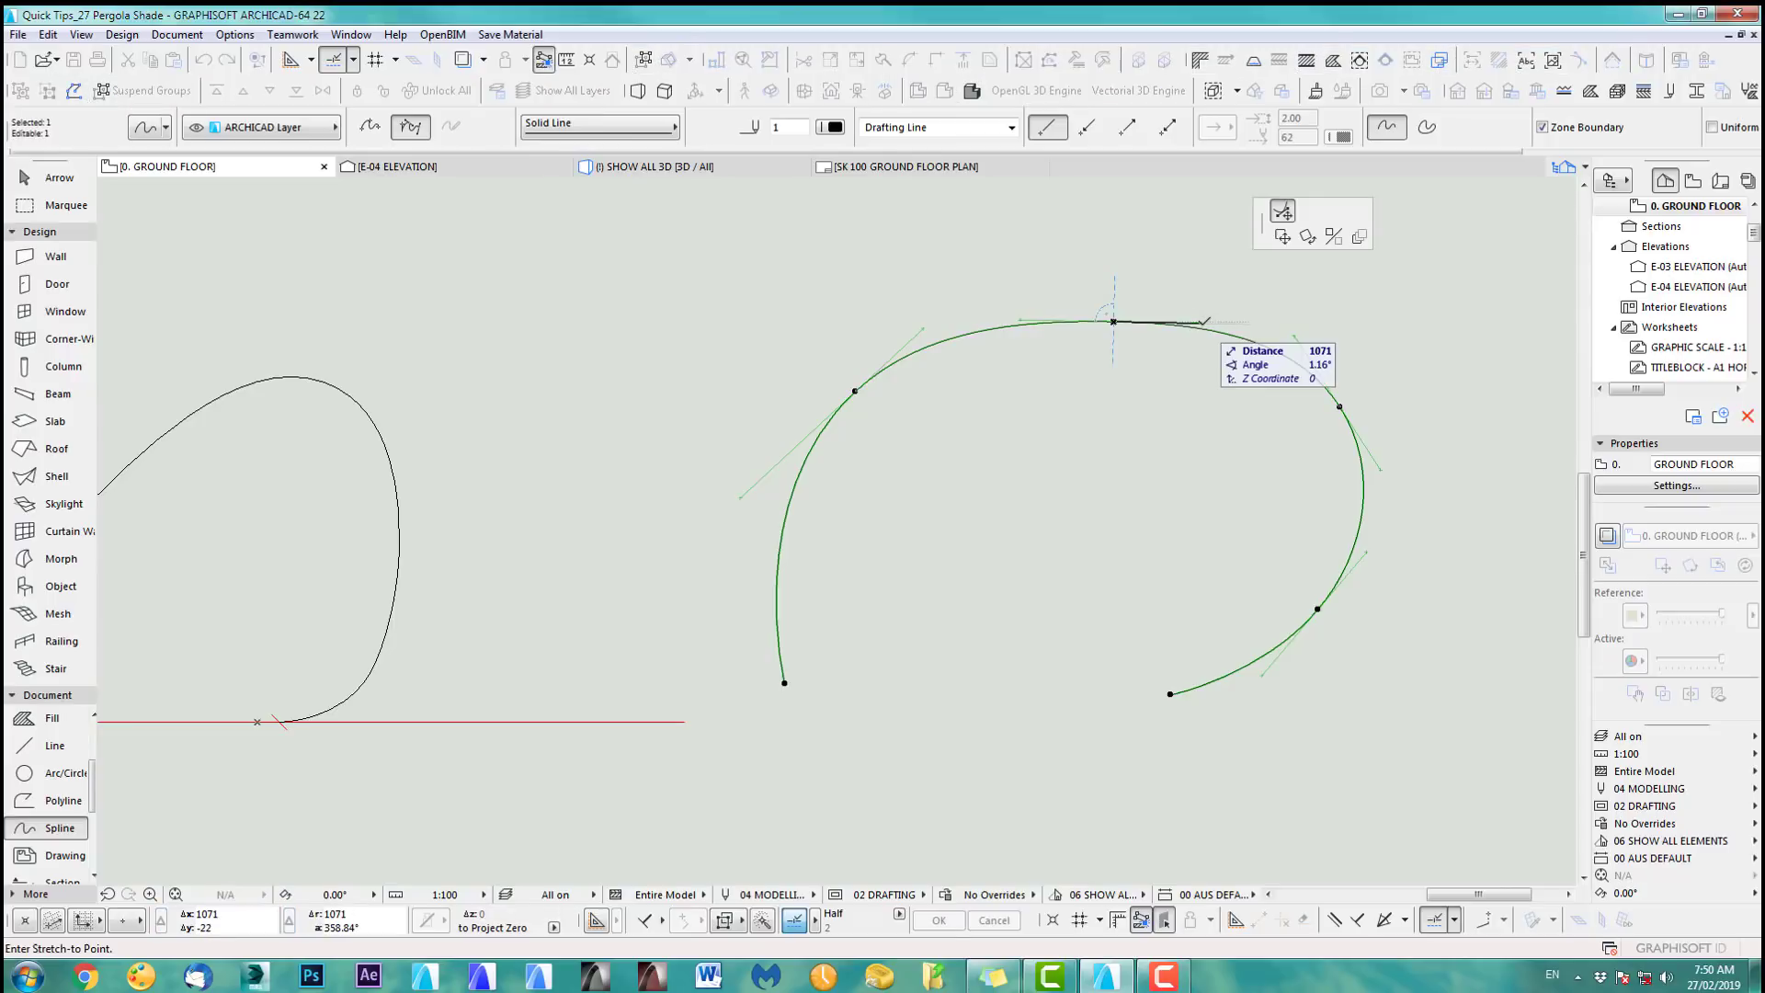
click(1181, 219)
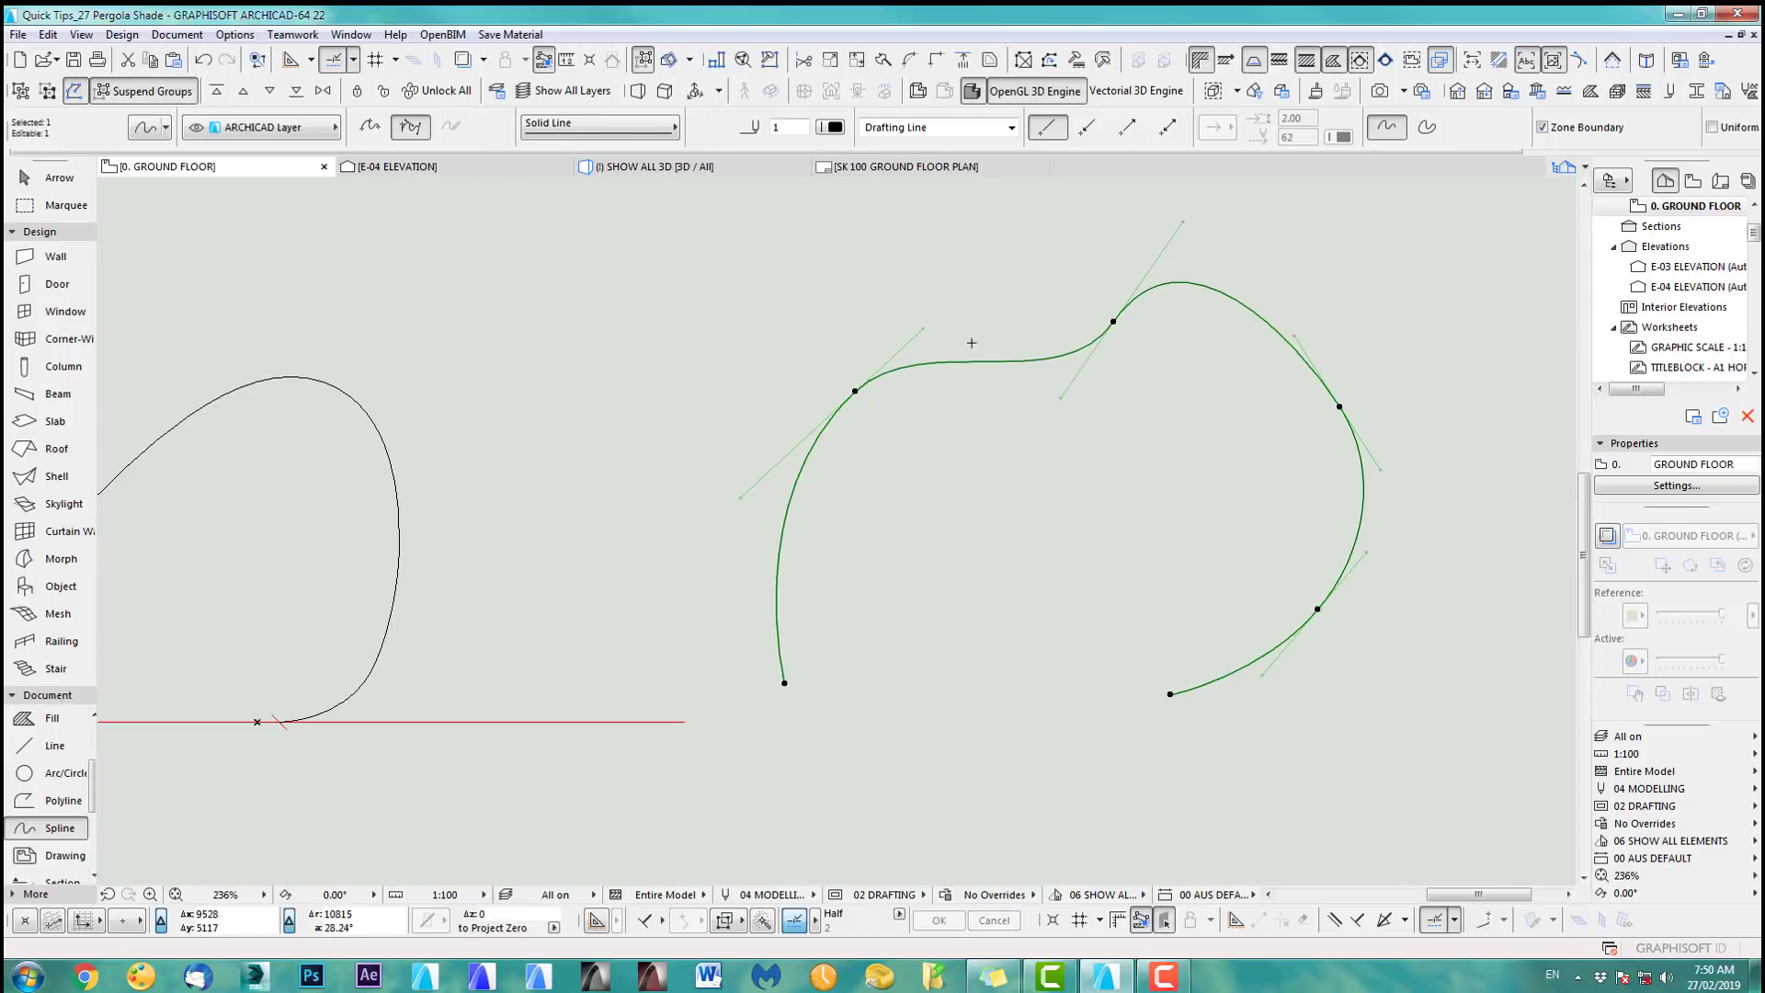
click(927, 324)
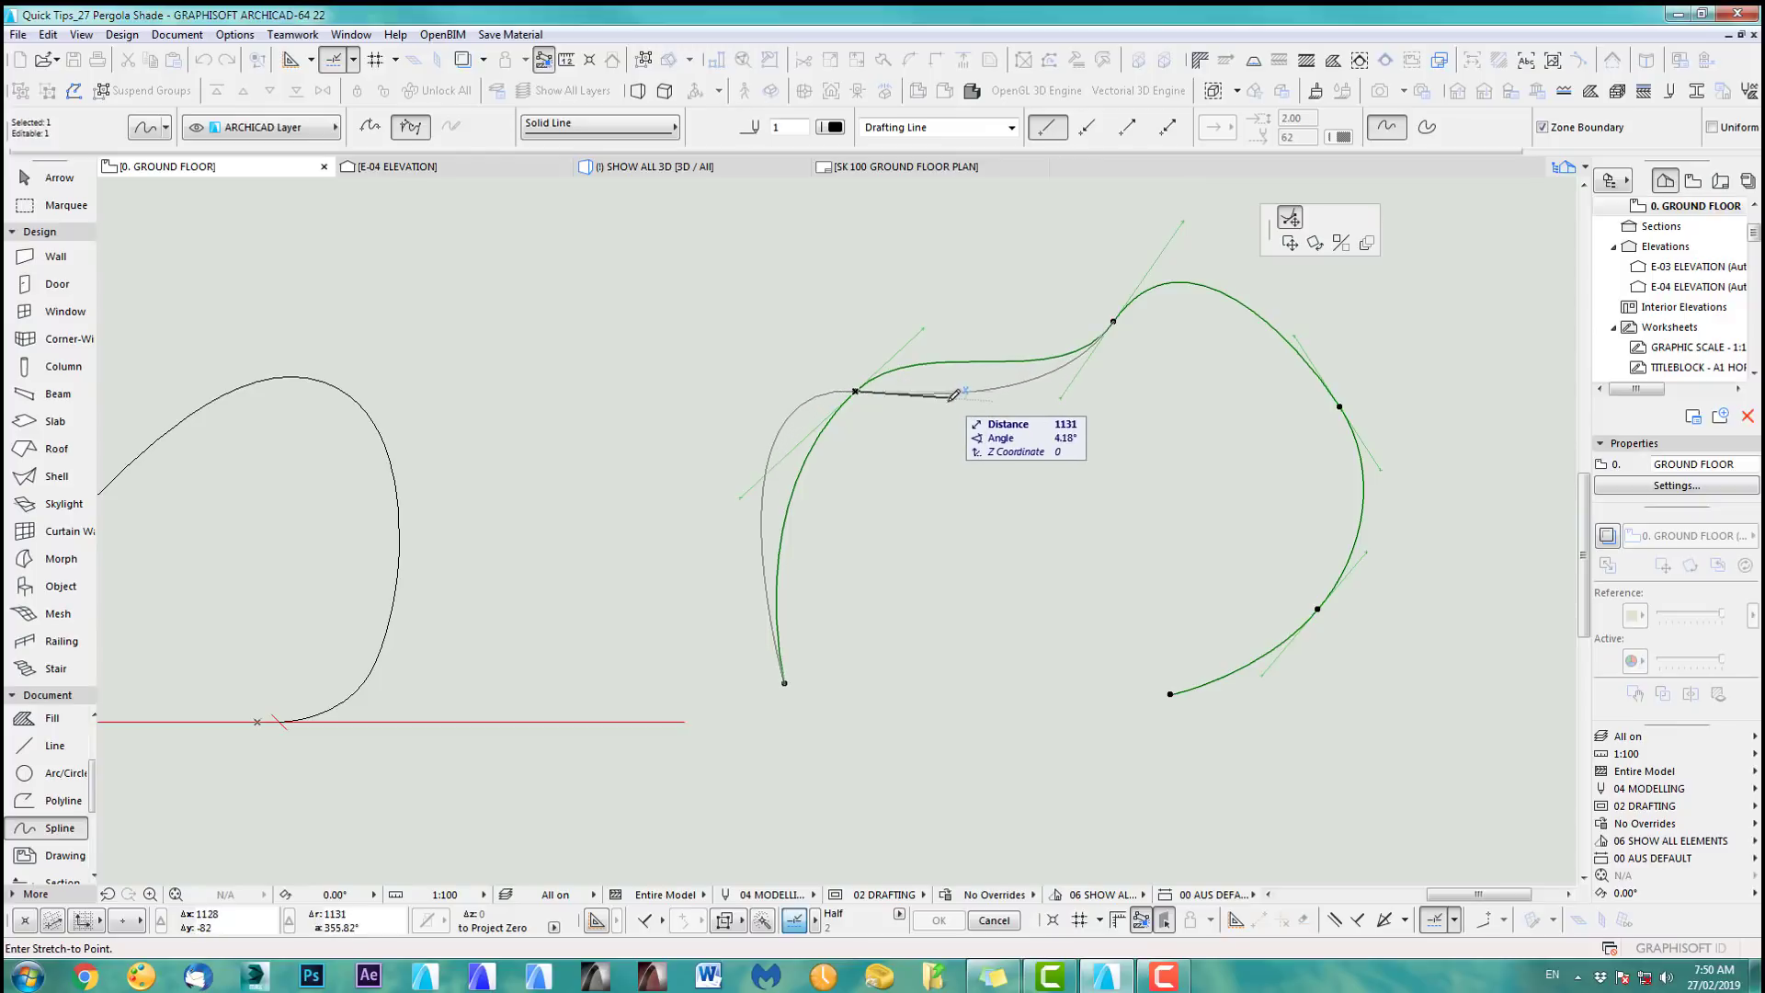
click(1044, 449)
Delete the reshaped Bezier spline beside the original profile.
middle_drag(1337, 474, 1246, 491)
scroll(1332, 456, down, 2)
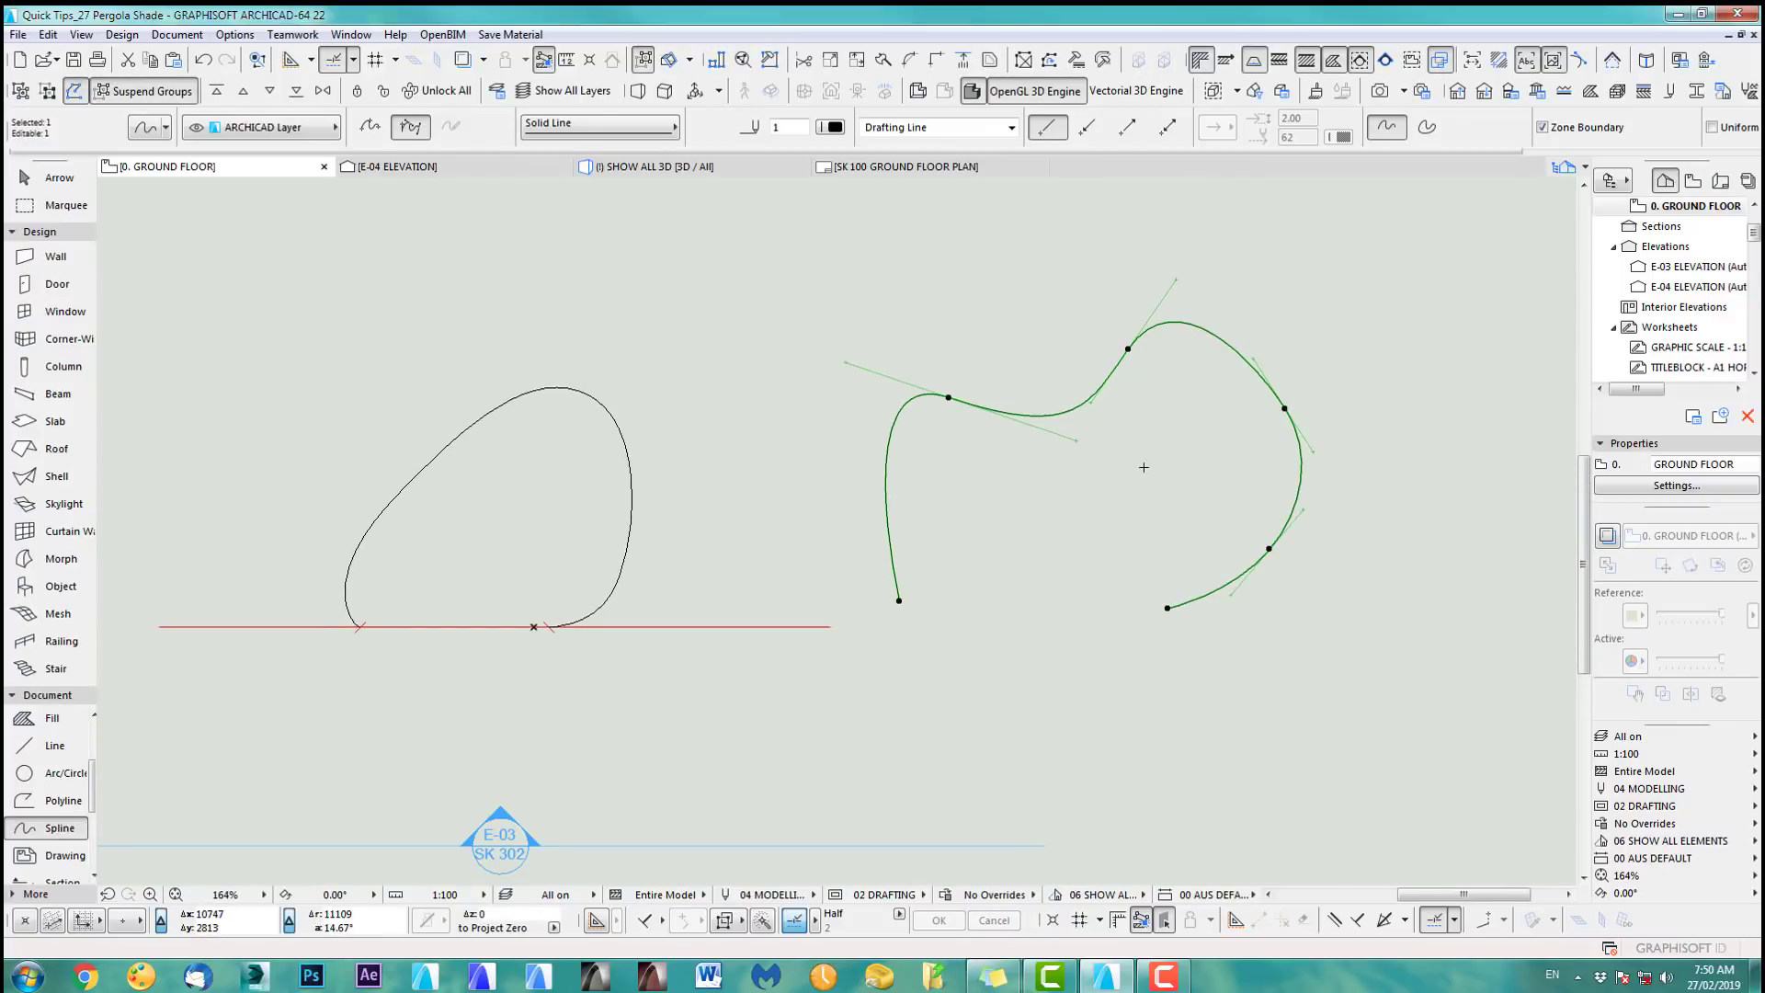
key(Delete)
Activate the Shell tool, open its default settings at the shell thickness and accept them.
middle_drag(664, 563, 1167, 477)
scroll(1167, 477, up, 3)
middle_drag(894, 497, 907, 540)
scroll(857, 521, down, 1)
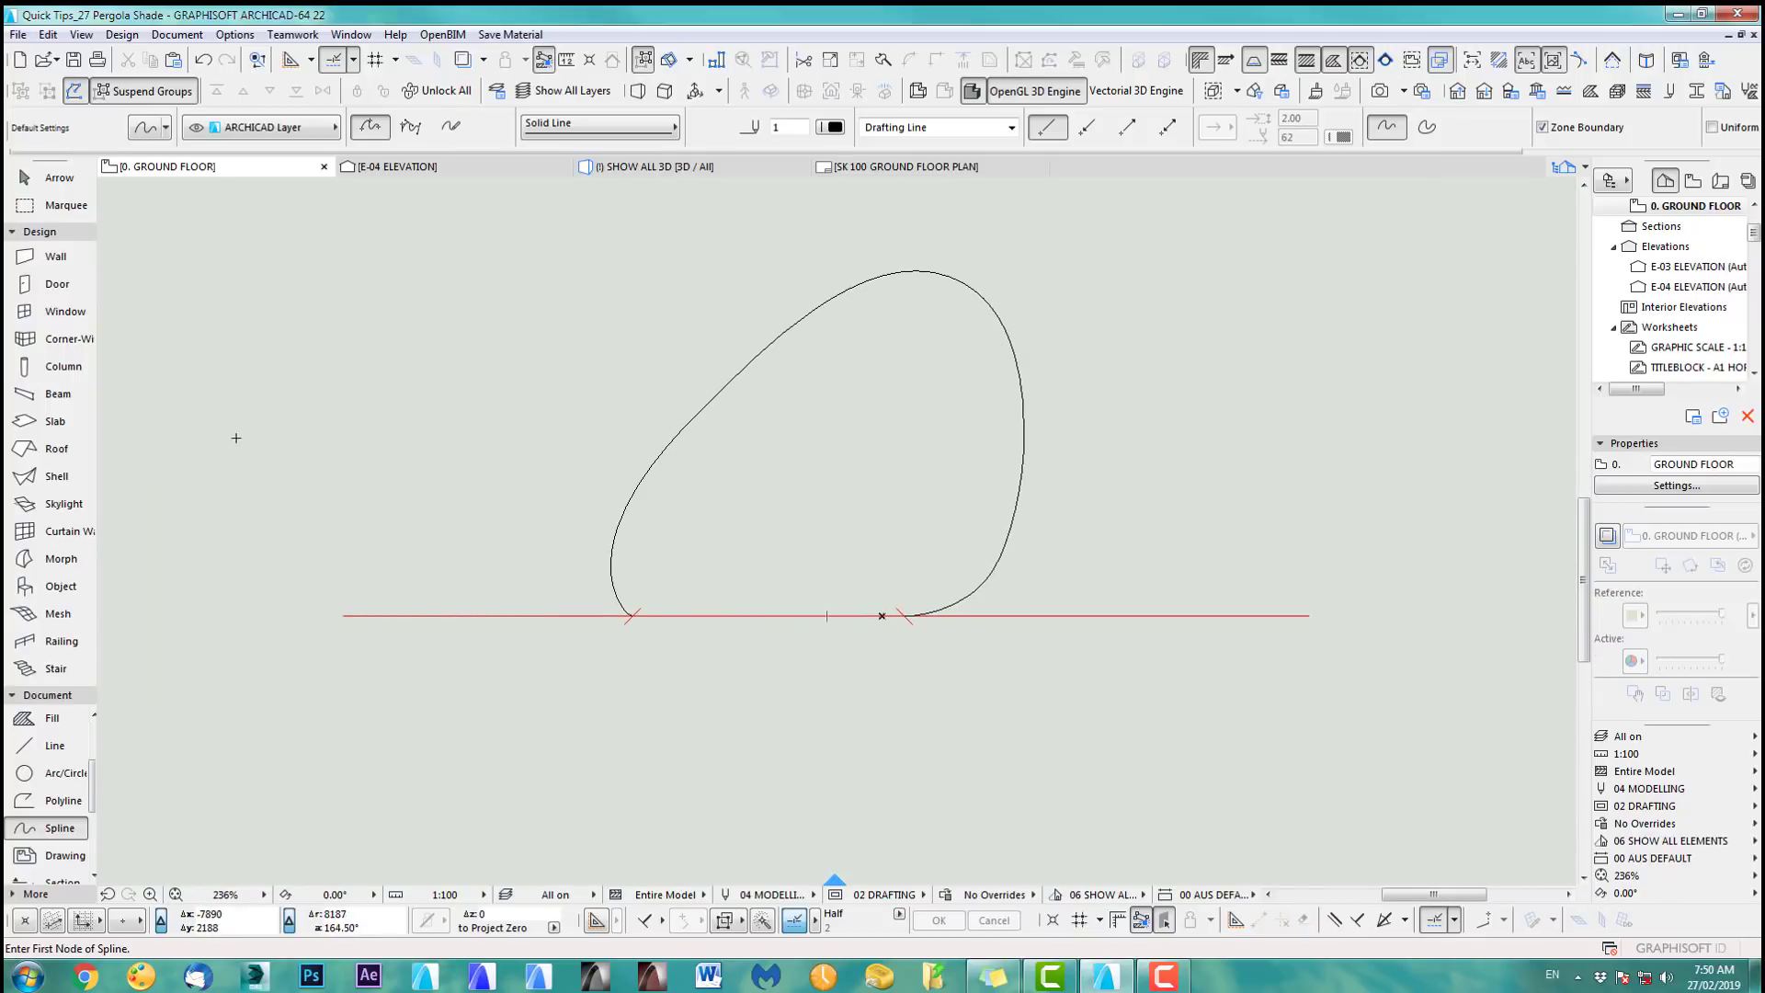
click(57, 477)
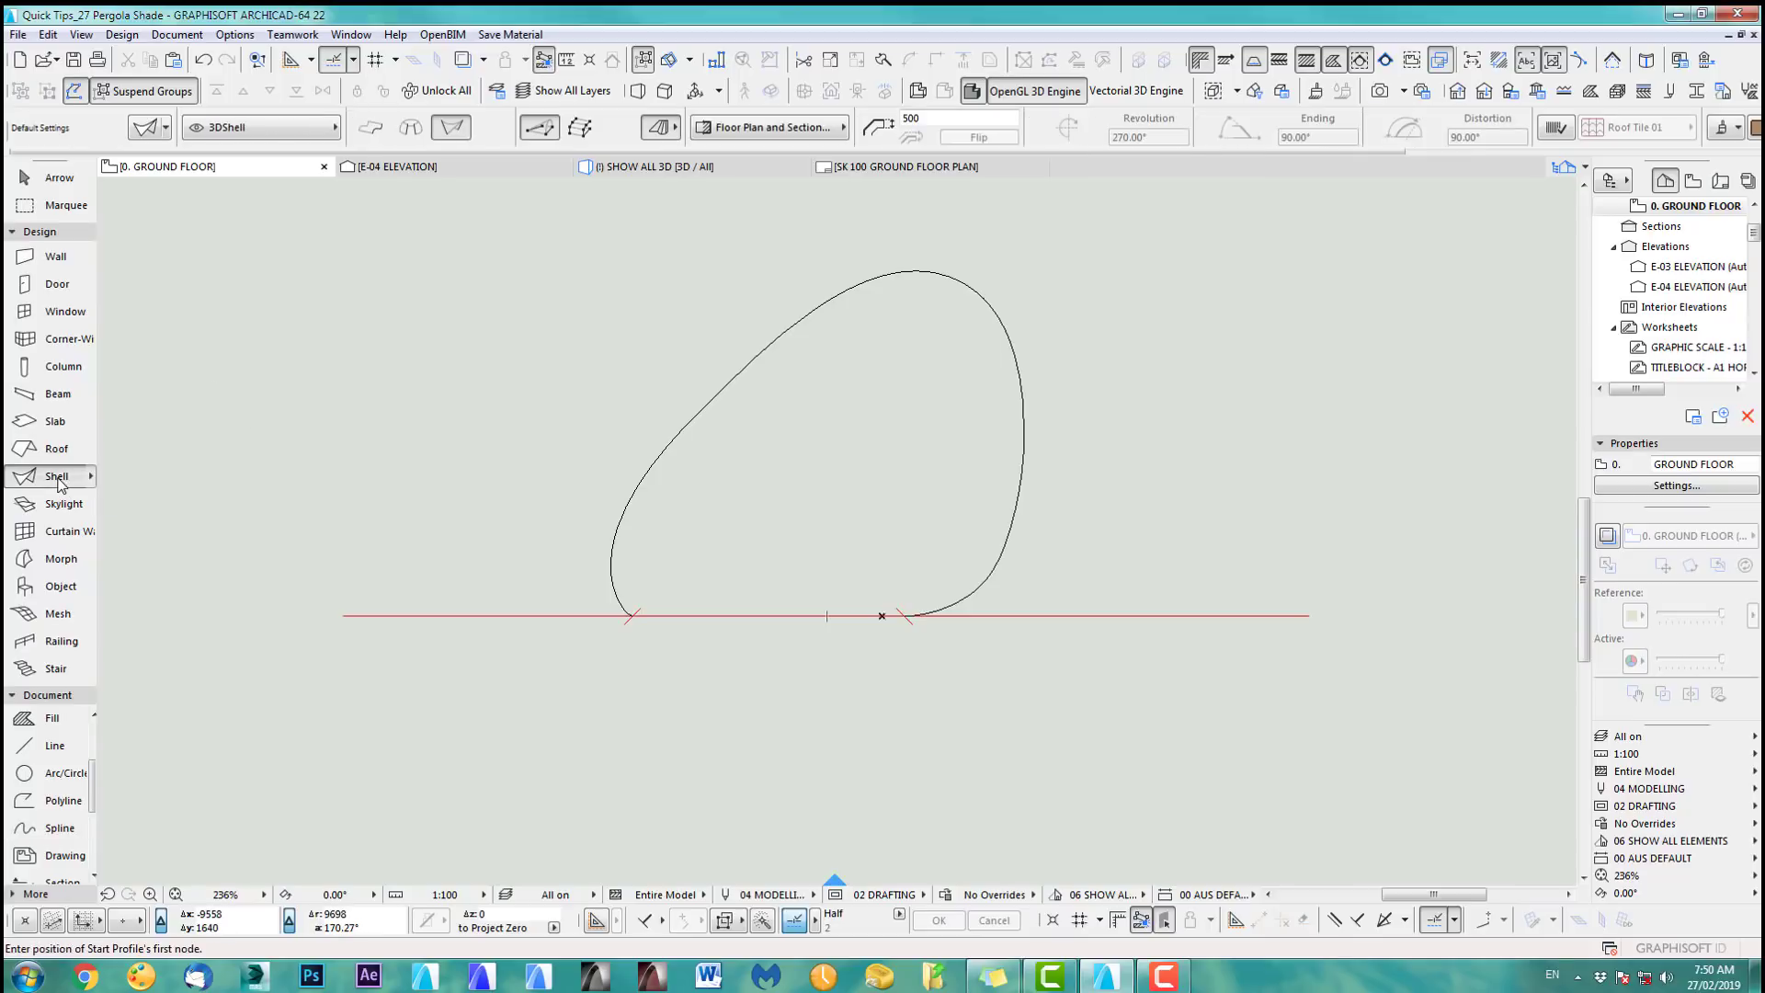
double_click(57, 478)
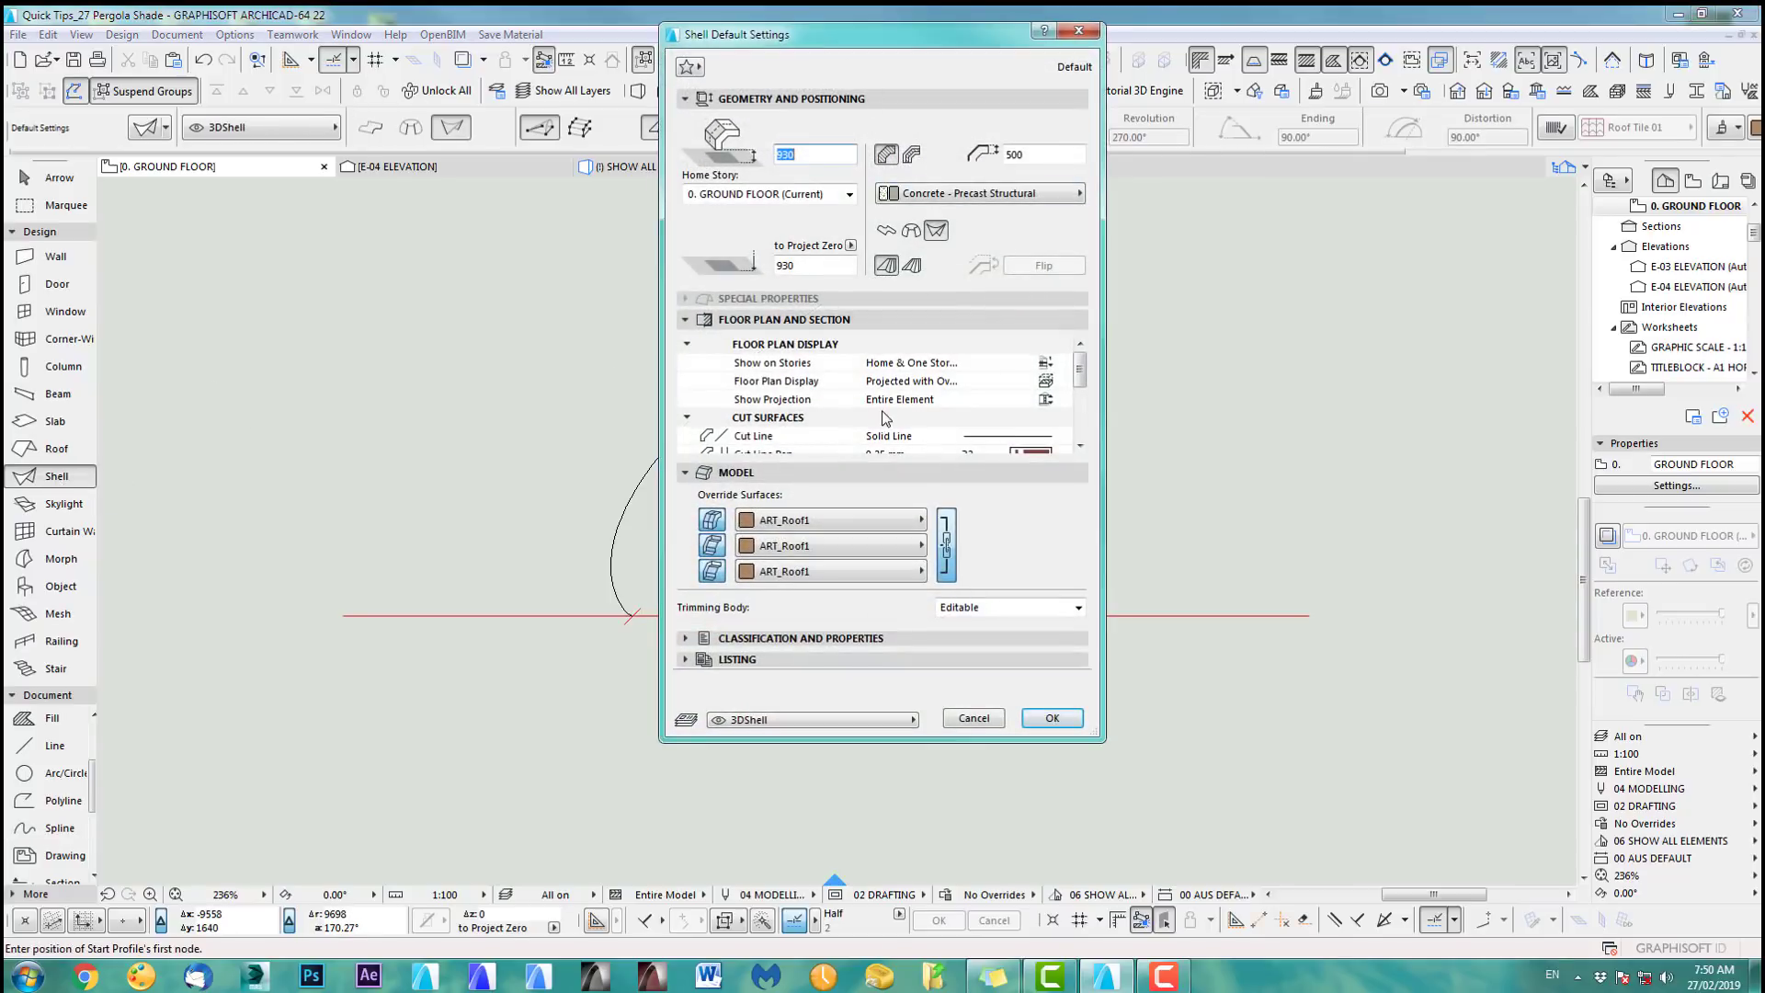
click(1033, 149)
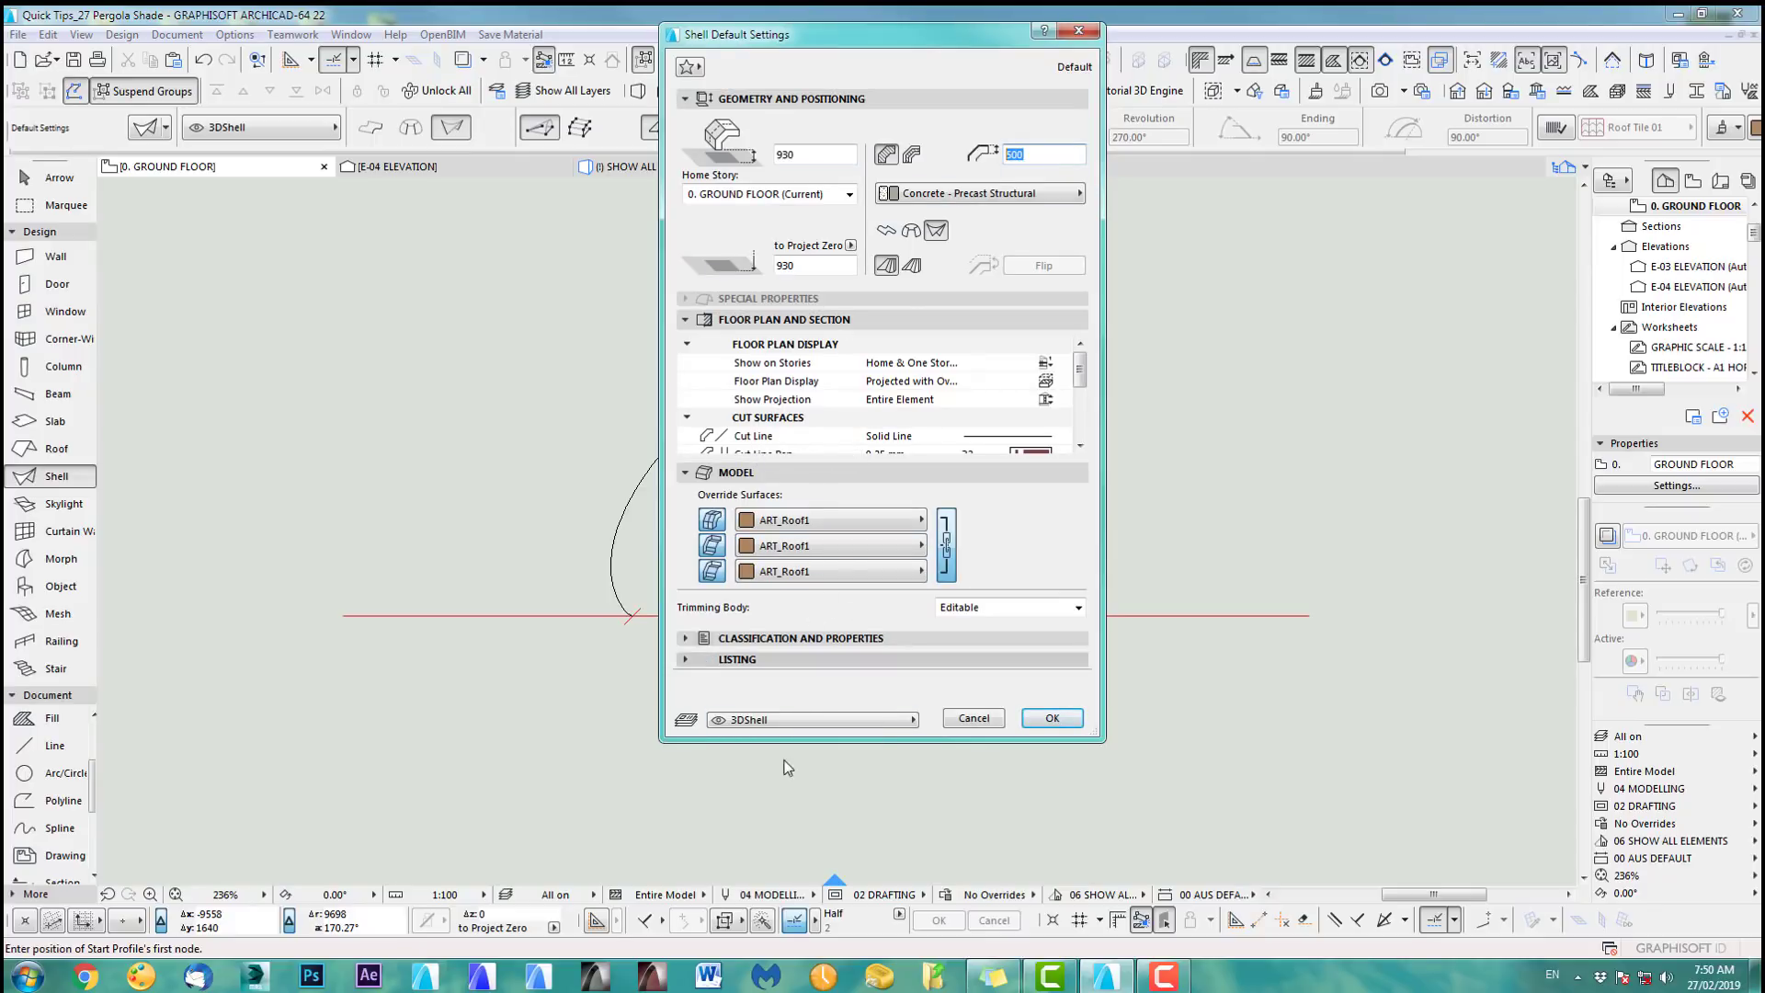
click(1050, 718)
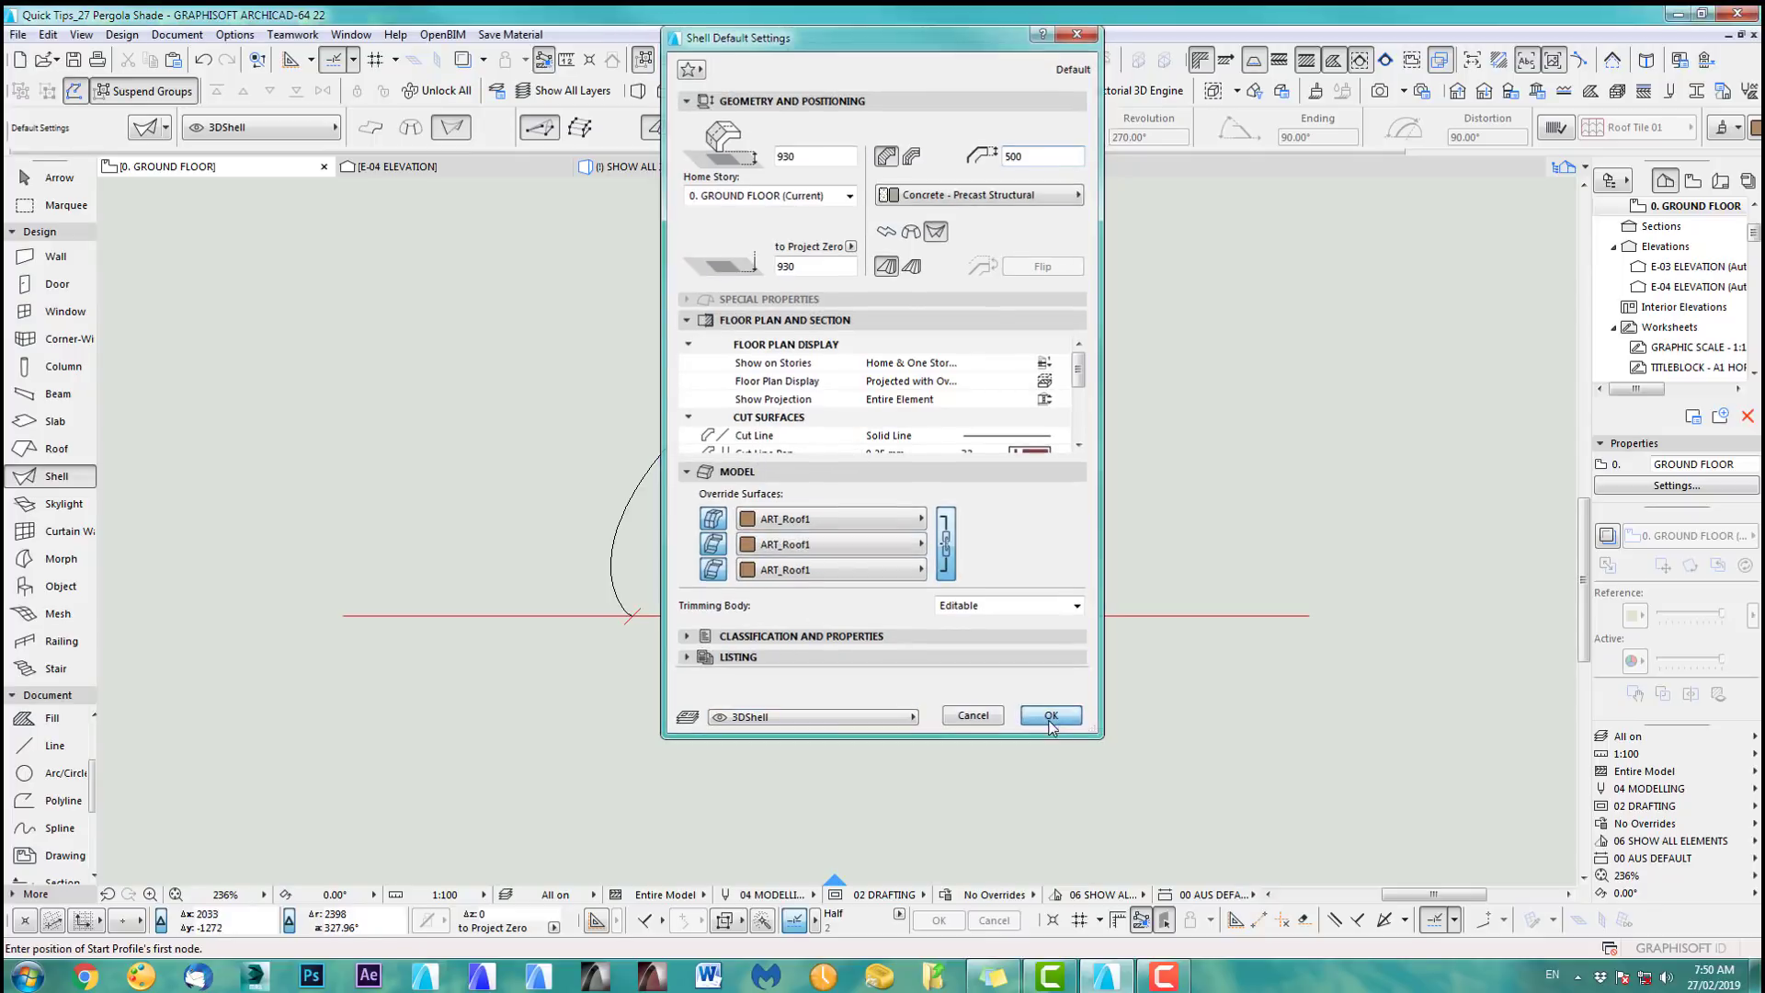
Set the Shell tool to the detailed construction method and the extruded geometry method.
middle_drag(726, 553, 728, 623)
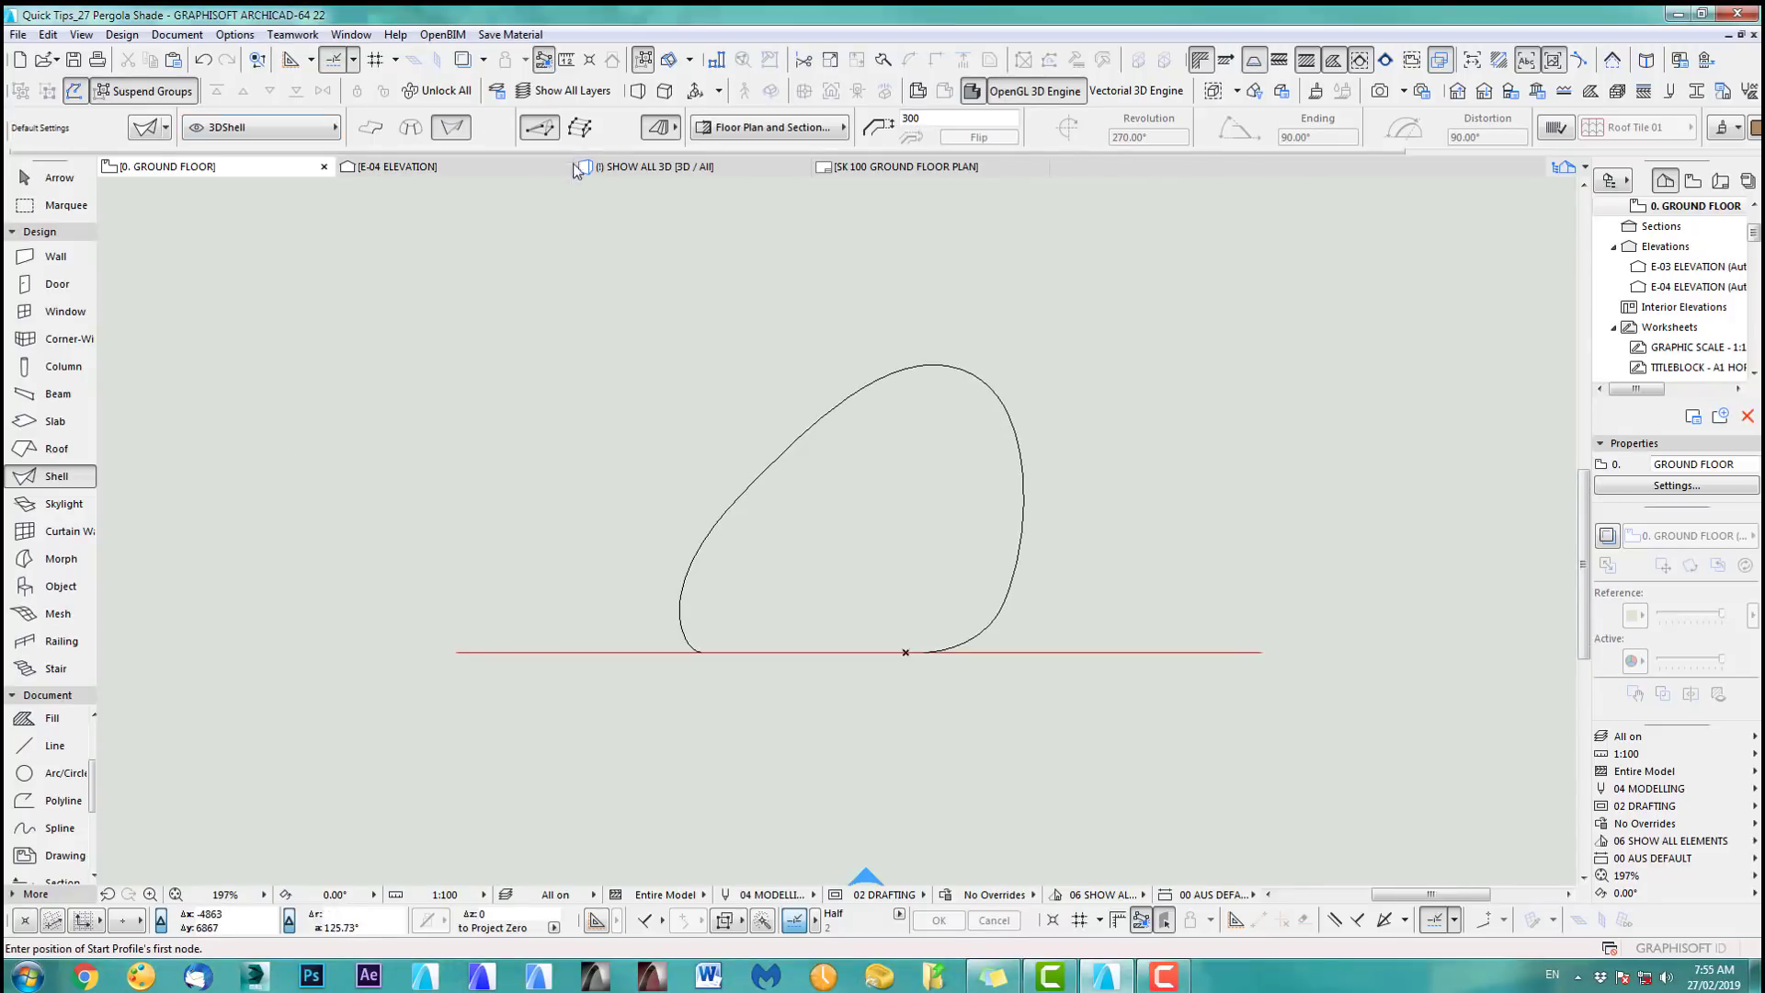
click(580, 130)
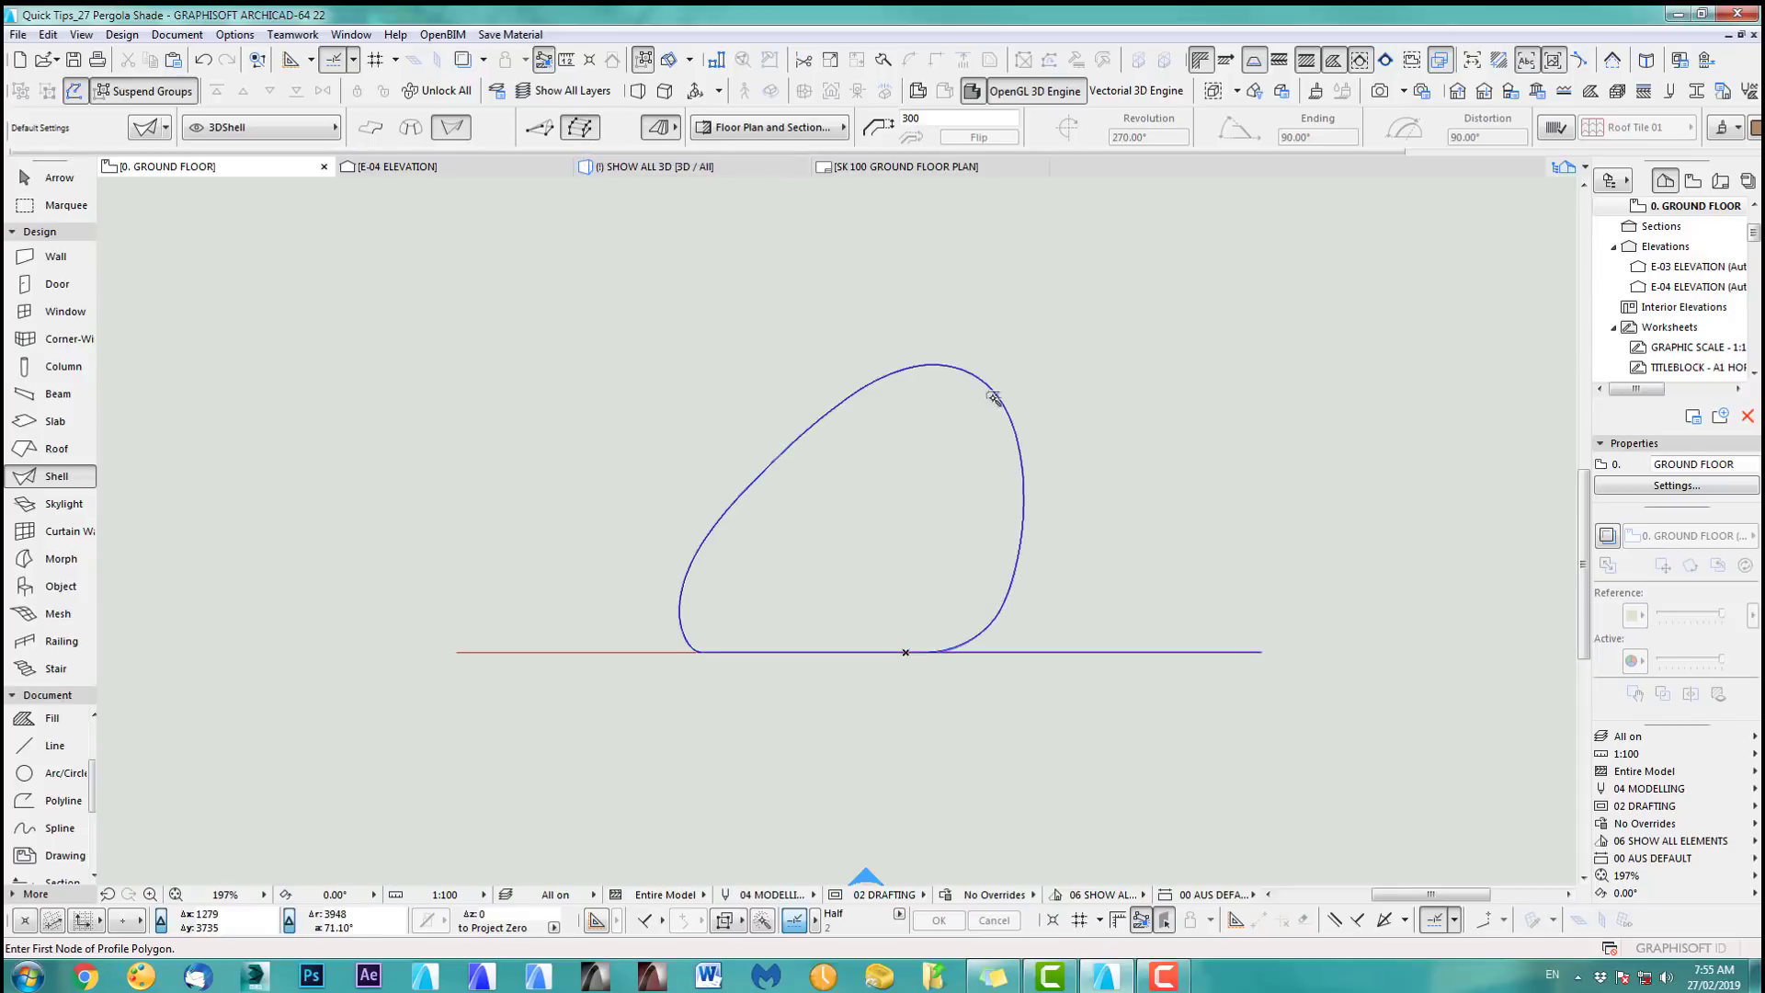
click(541, 130)
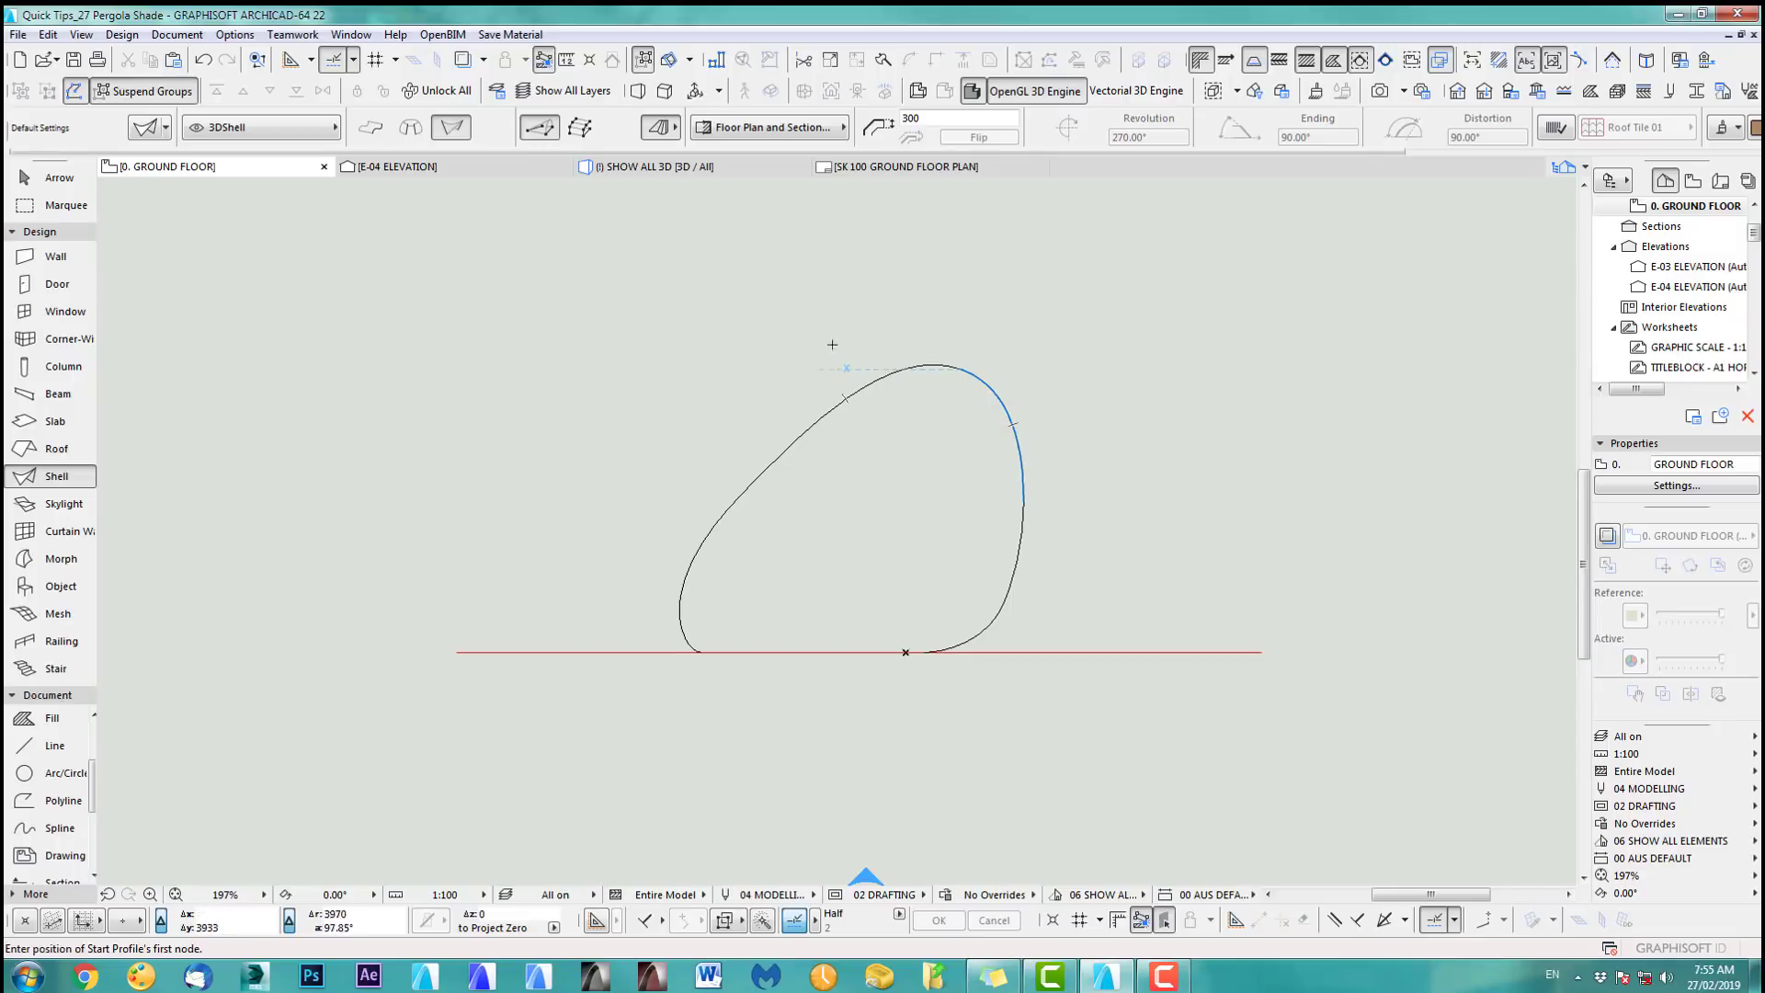
click(579, 126)
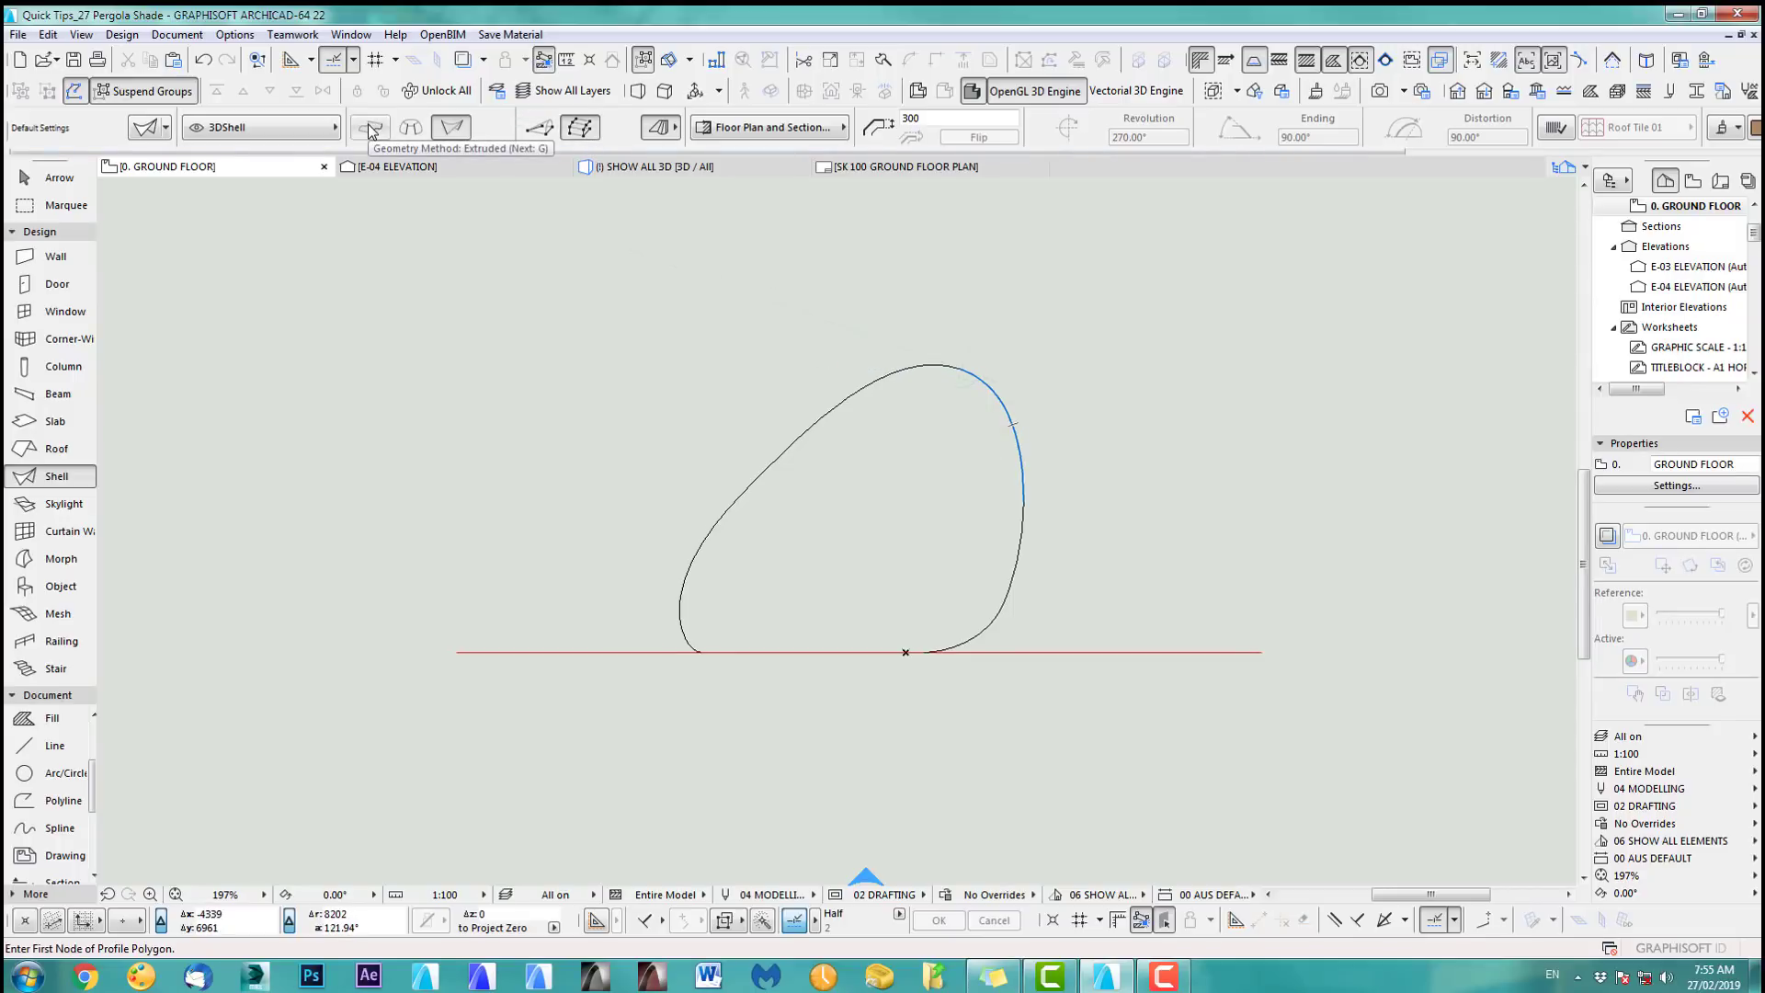
click(371, 128)
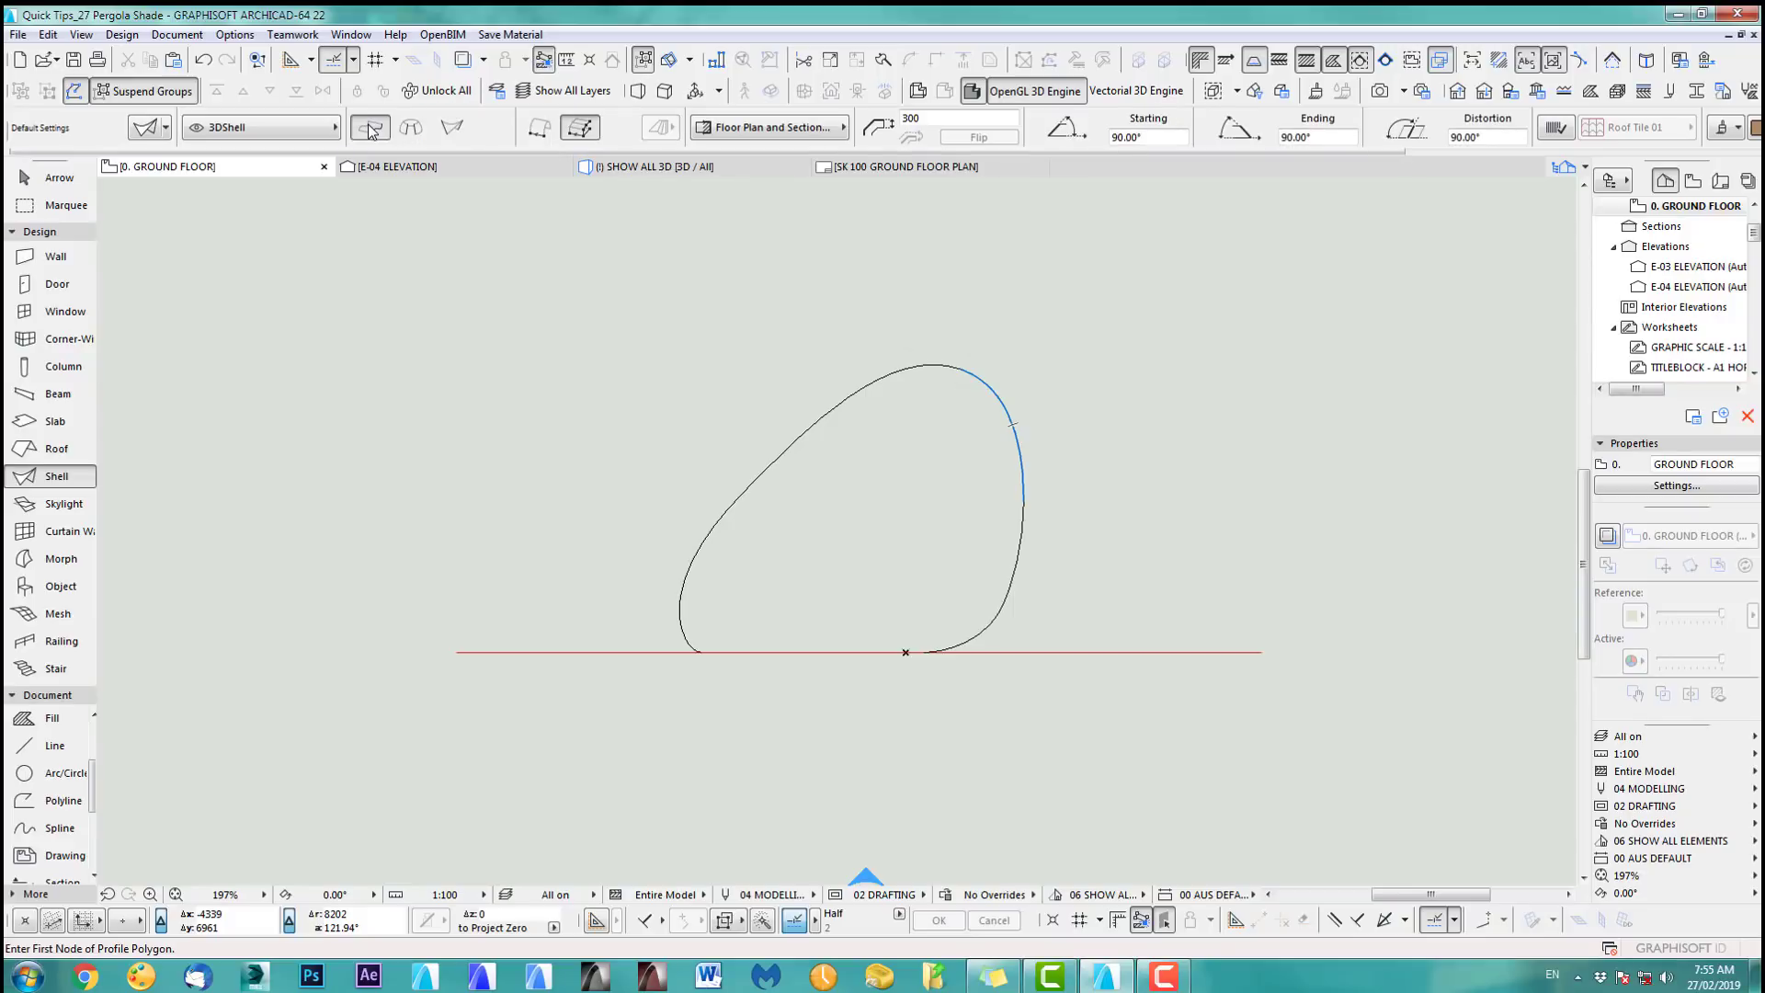
Trace the curved profile with the Magic Wand into an extruded shell with an extrusion length of 300 and check it in 3D.
click(1016, 523)
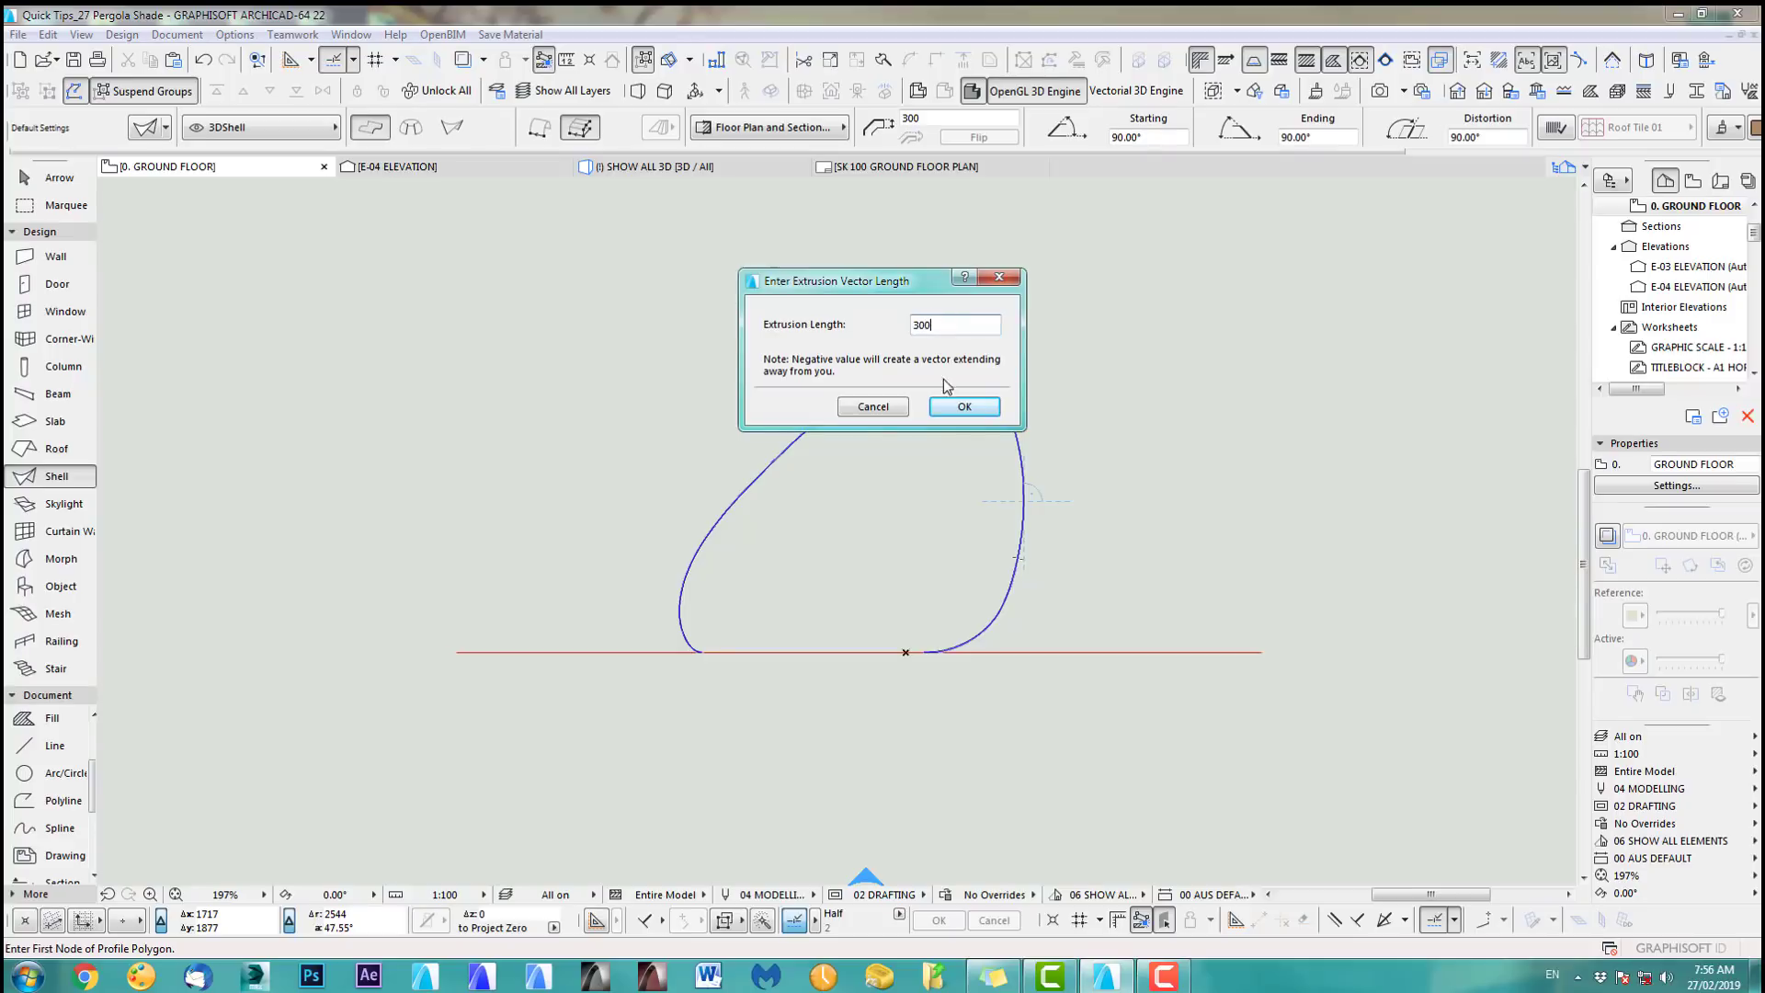
click(948, 410)
middle_drag(991, 621, 954, 559)
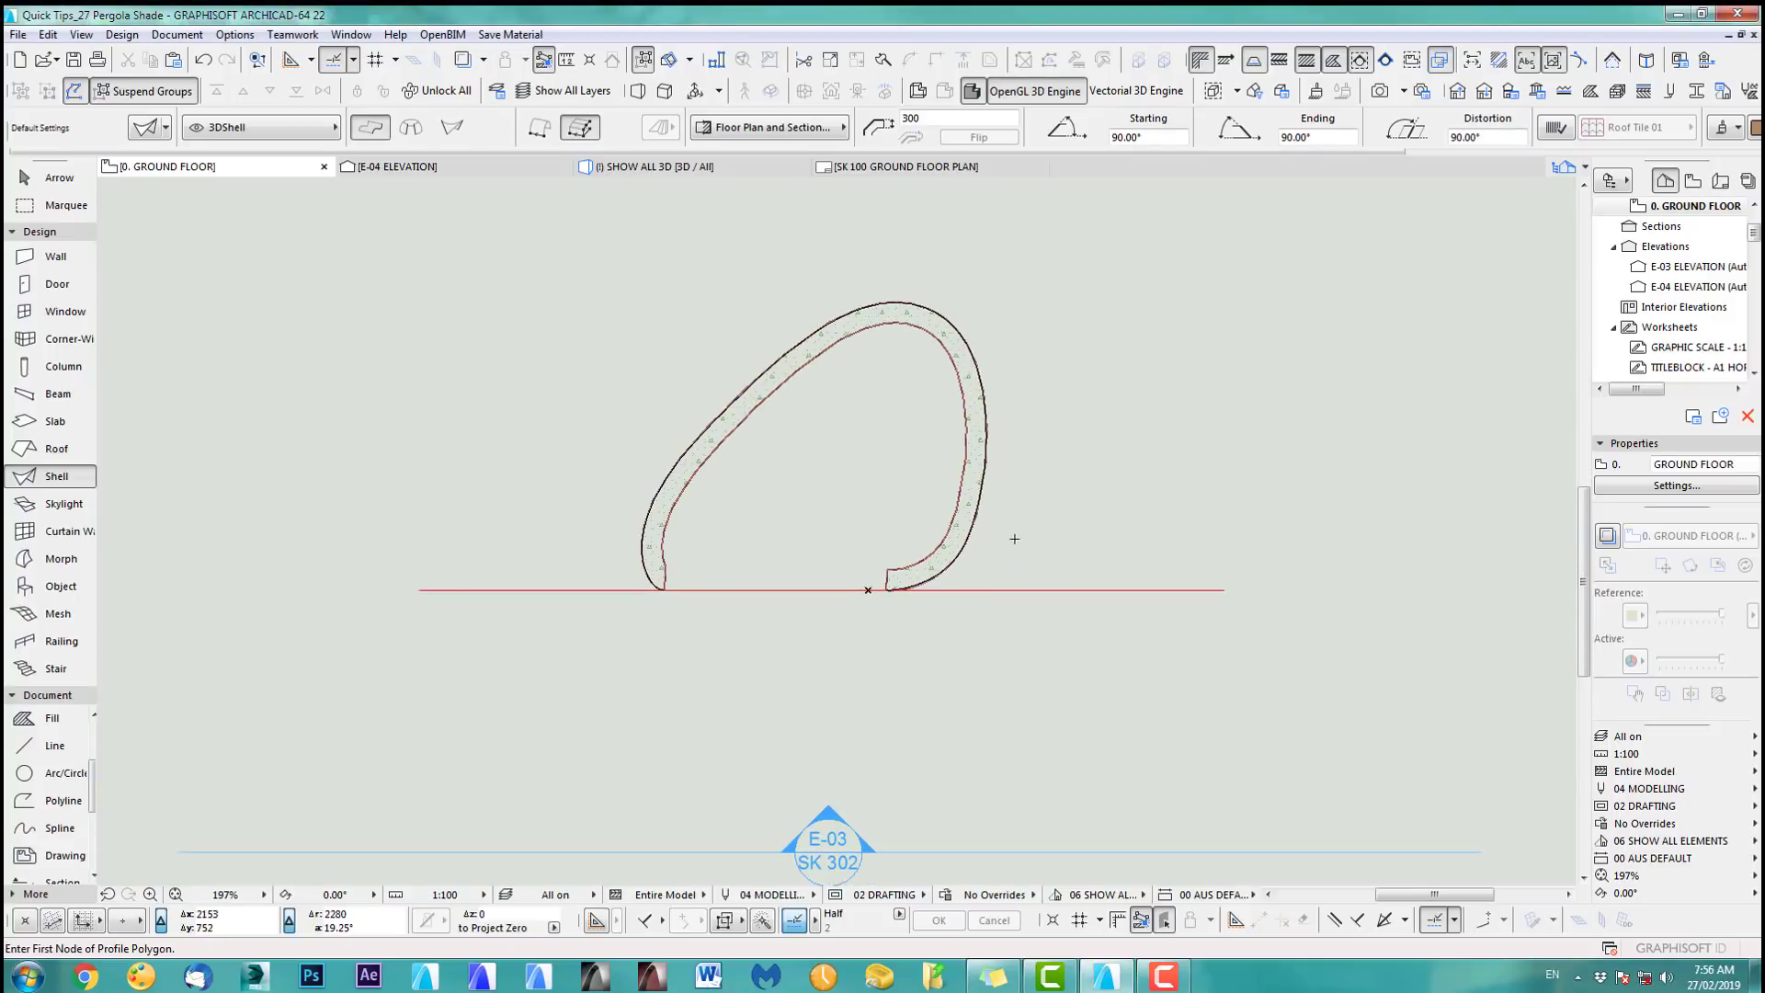
key(F3)
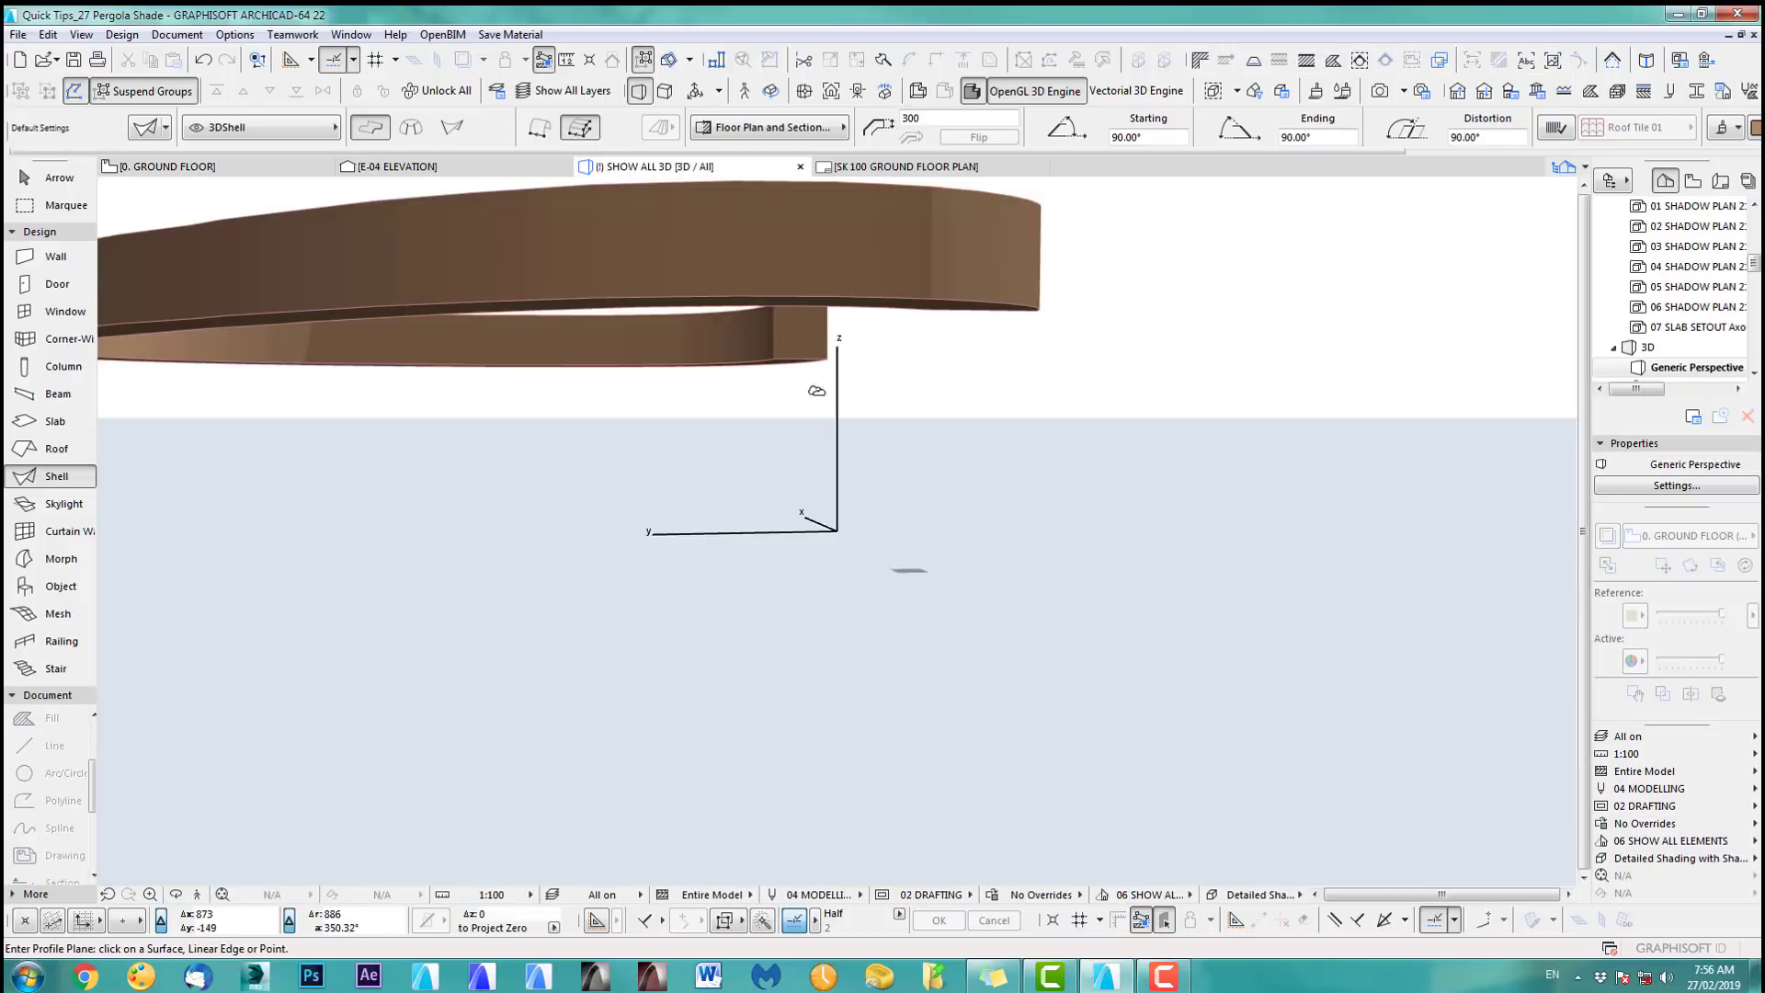
scroll(869, 601, down, 3)
middle_drag(844, 523, 895, 706)
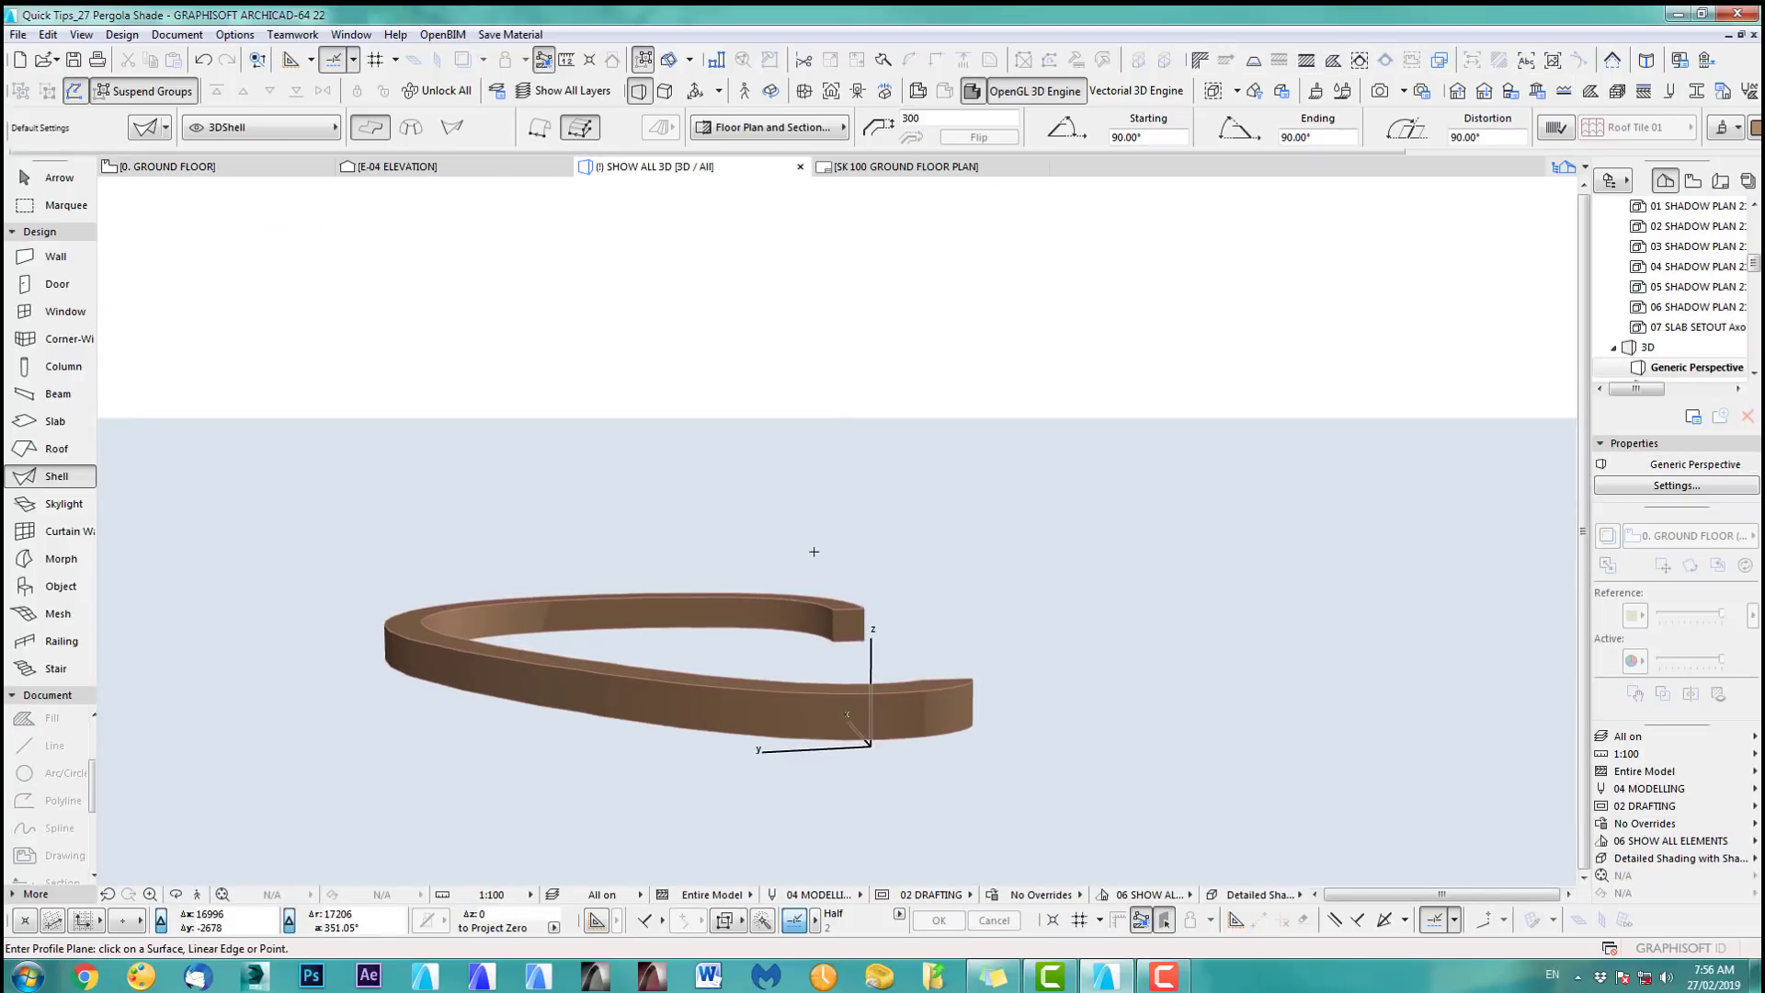
Return to the ground floor plan and undo the extruded shell.
key(F2)
scroll(1051, 581, up, 5)
middle_drag(942, 450, 869, 485)
scroll(904, 526, down, 8)
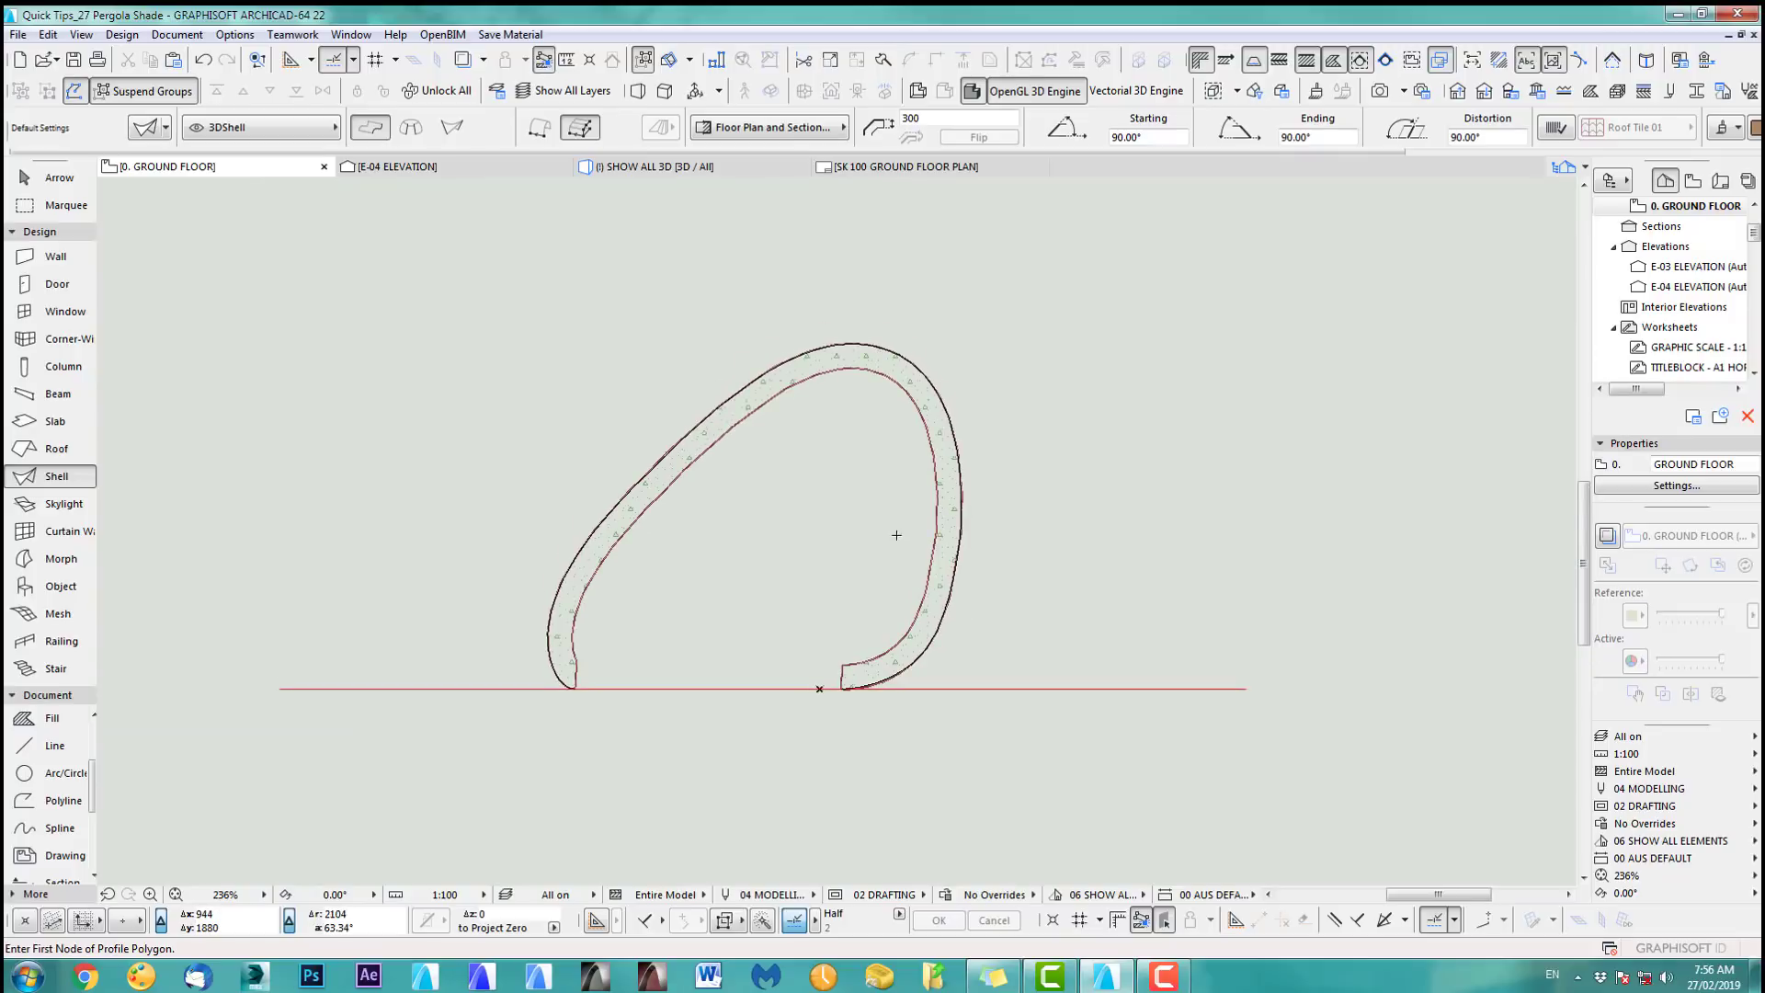
key(ctrl+z)
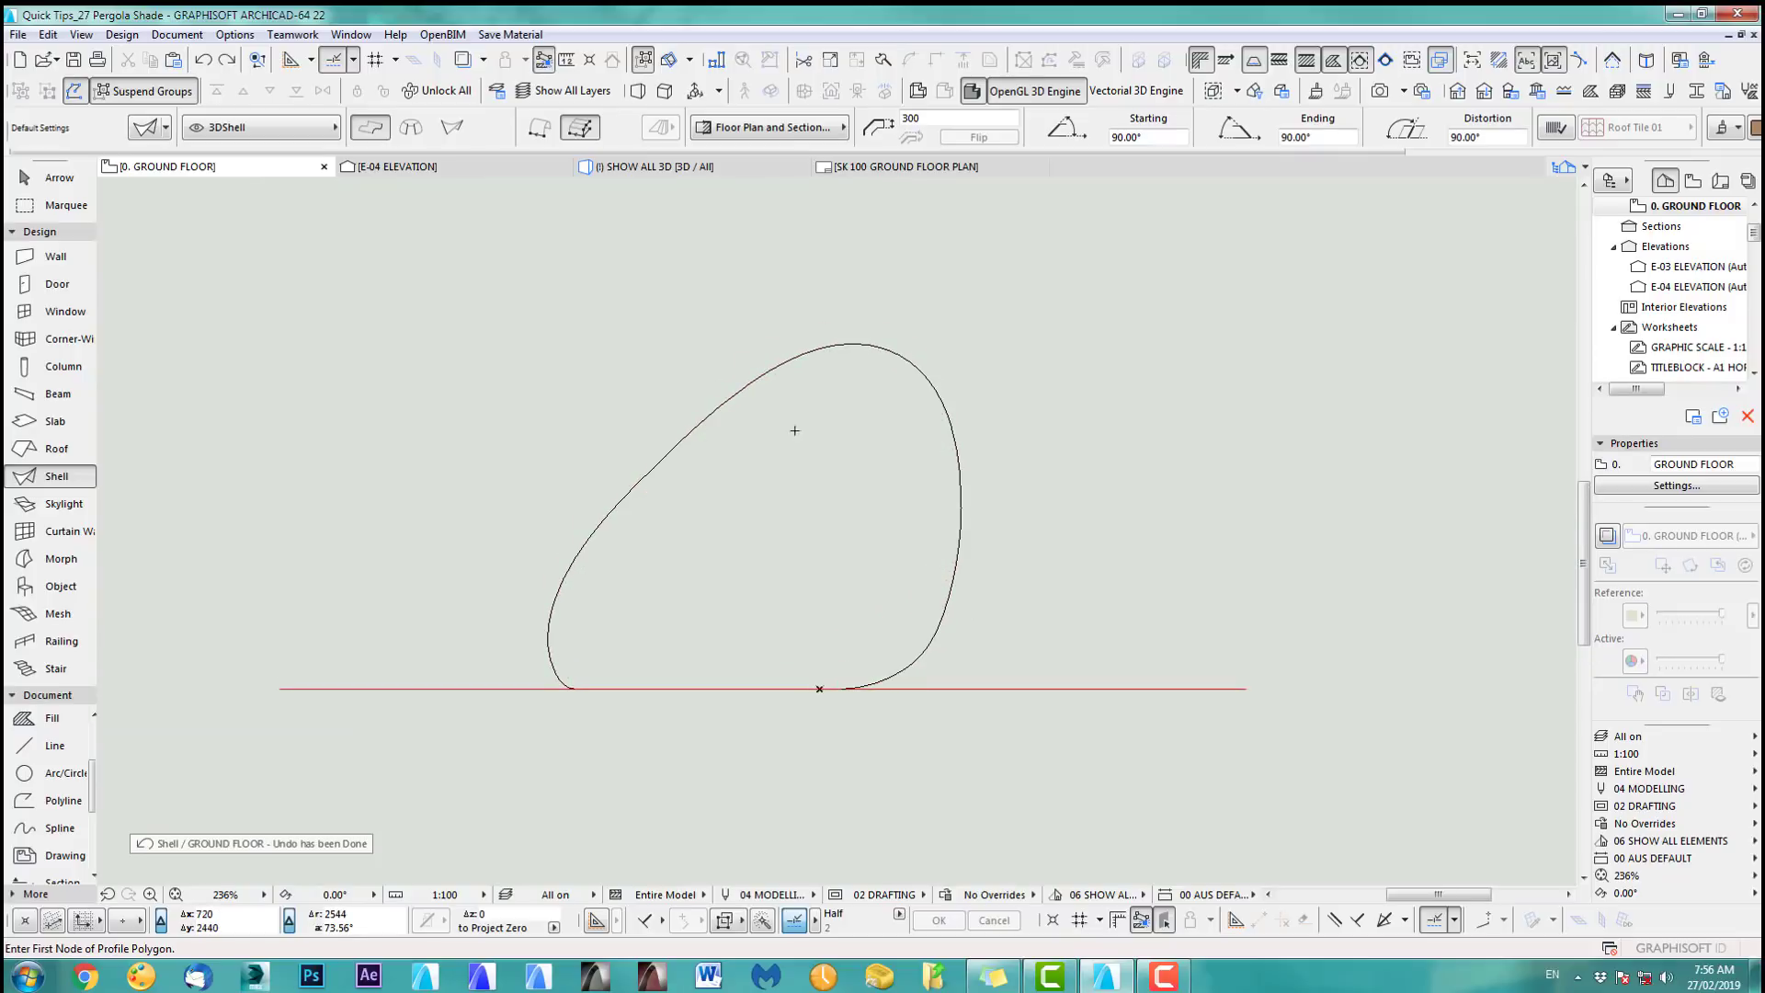
Set the Magic Wand to prefer linear segments, with 72 segments along circles.
click(235, 35)
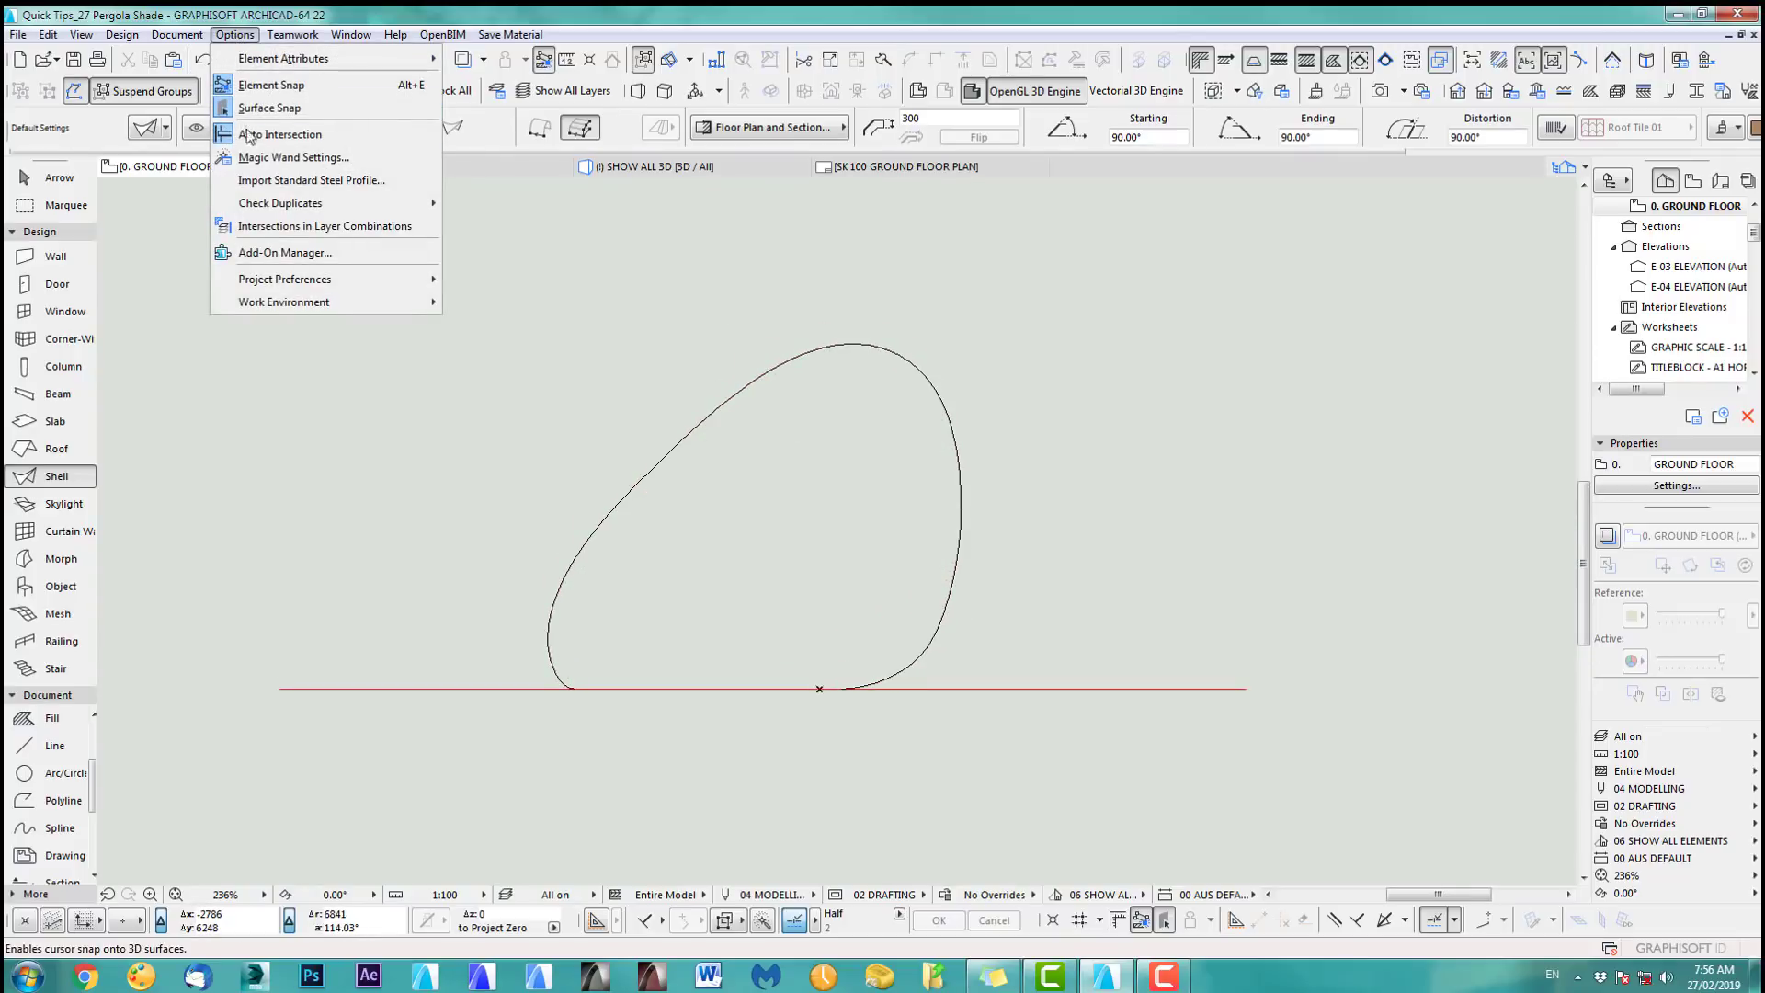
click(276, 157)
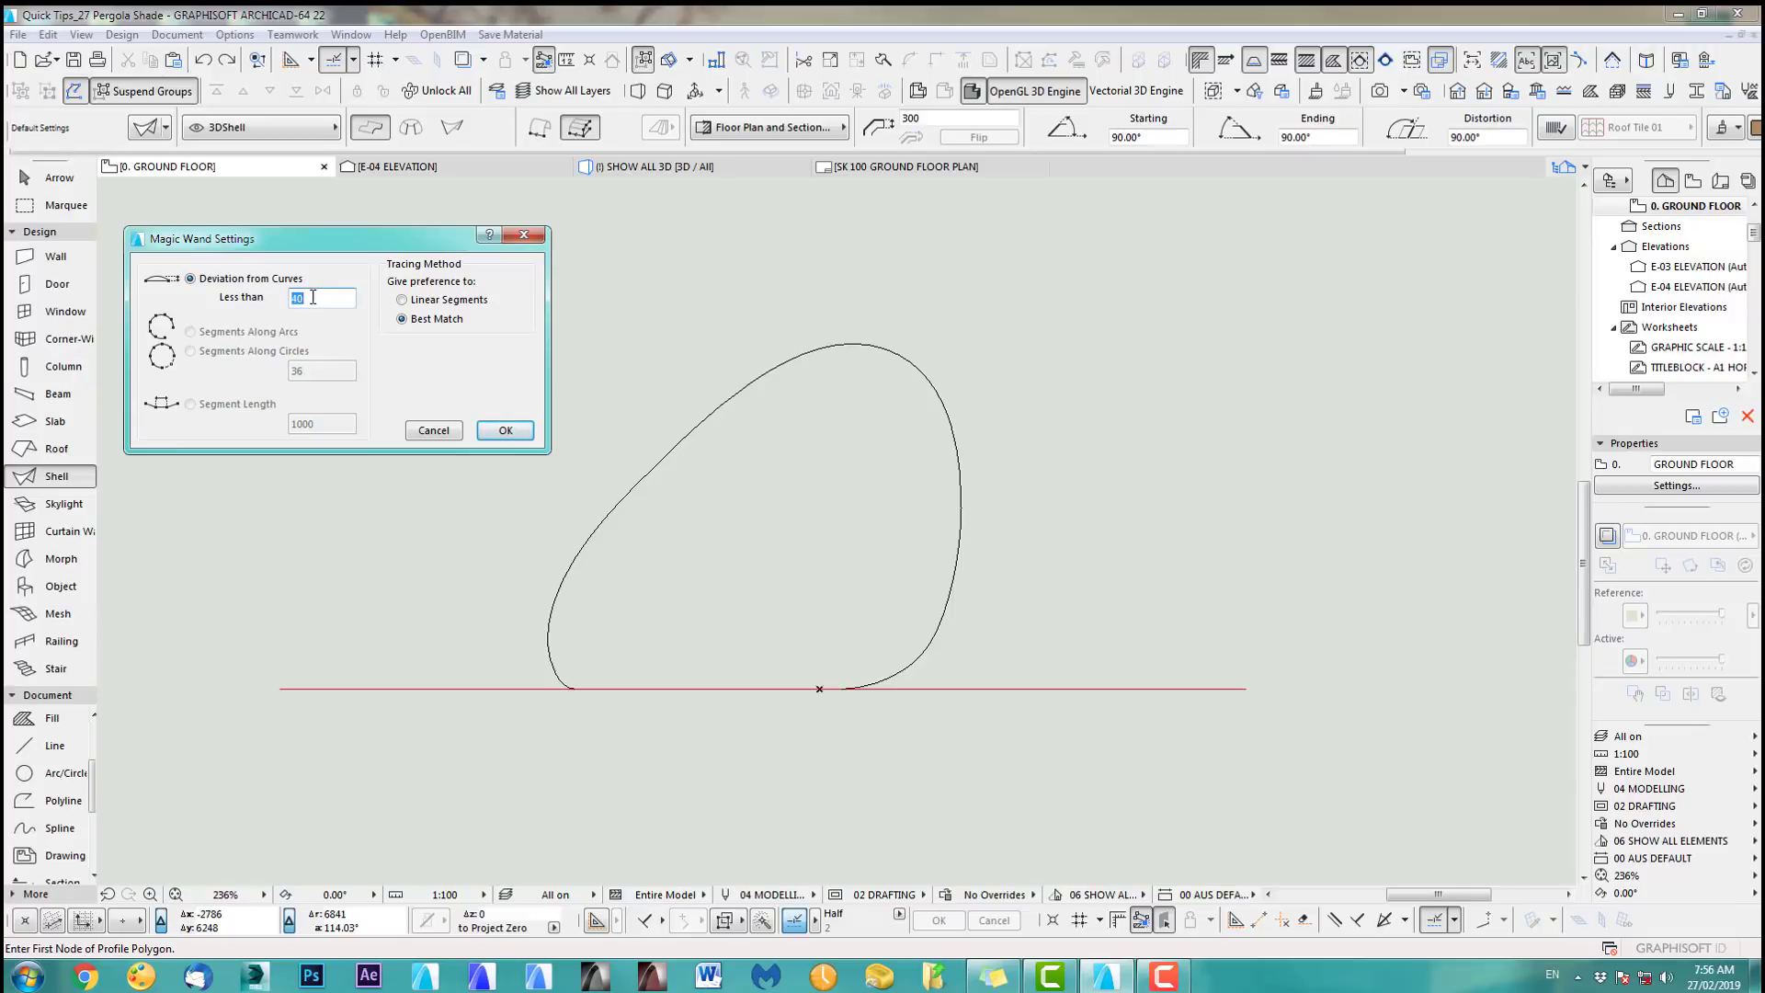
click(423, 301)
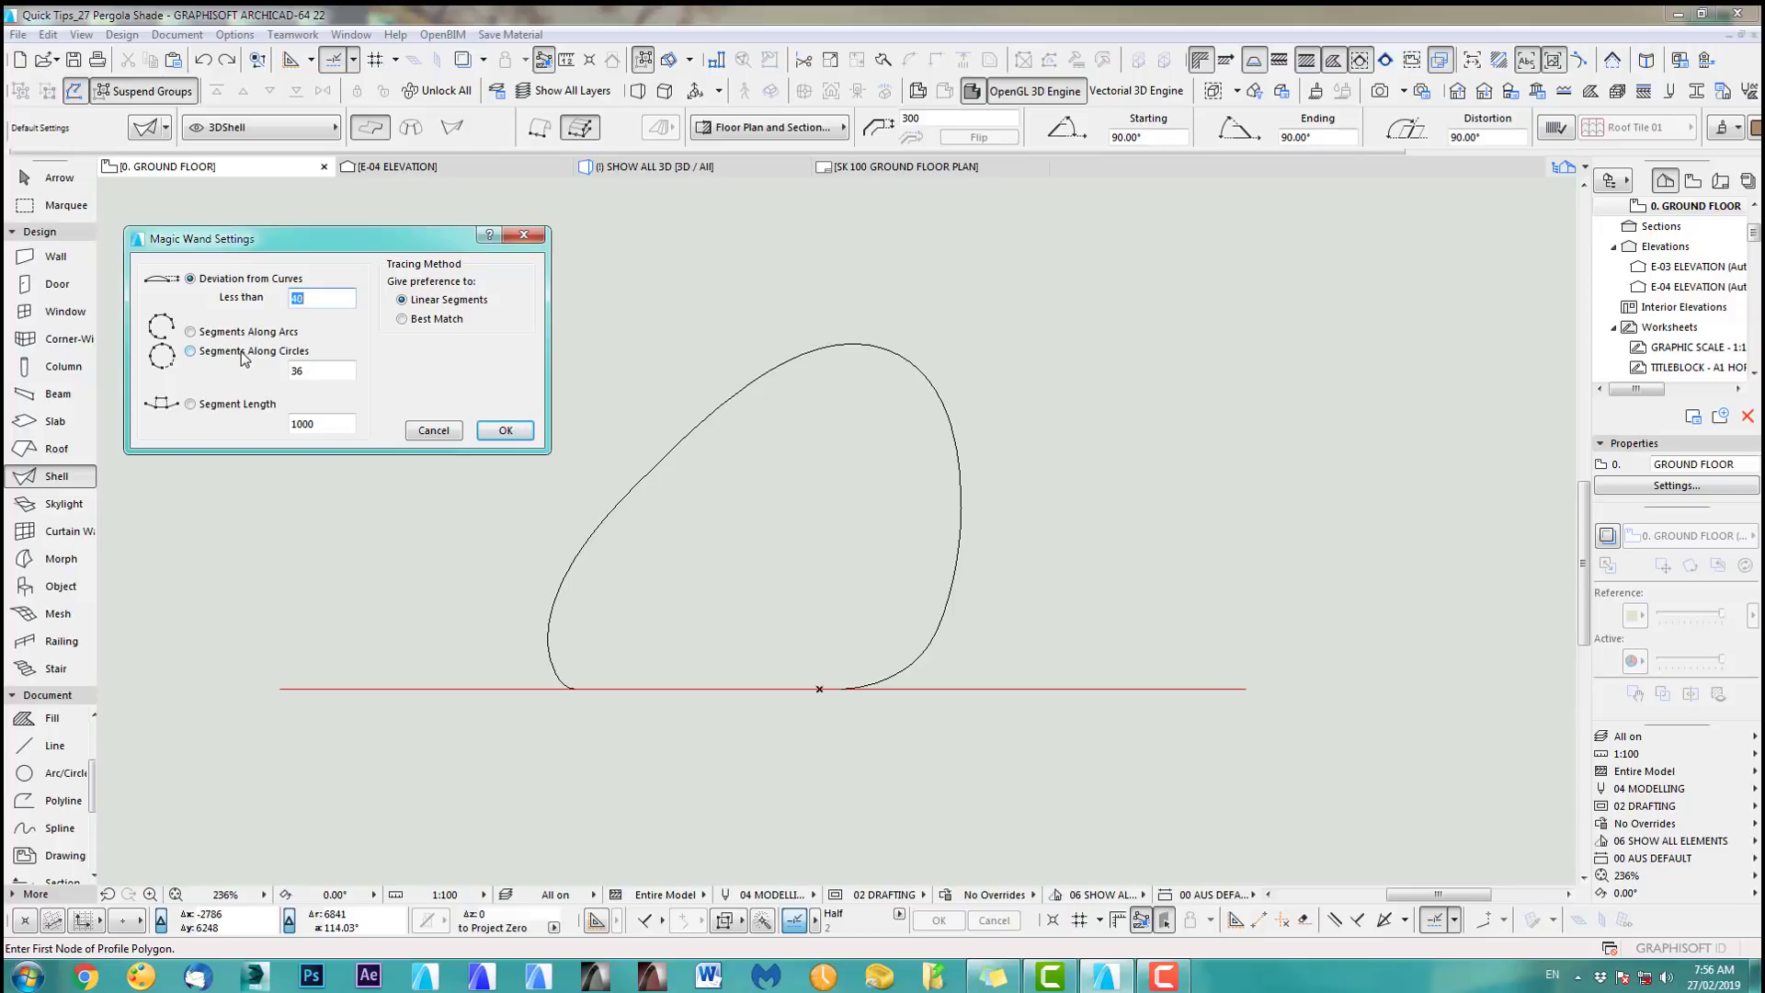
double_click(308, 370)
click(505, 431)
Try a shell extruded 300 from the profile with the new Magic Wand settings, inspect its curve and undo it.
click(953, 570)
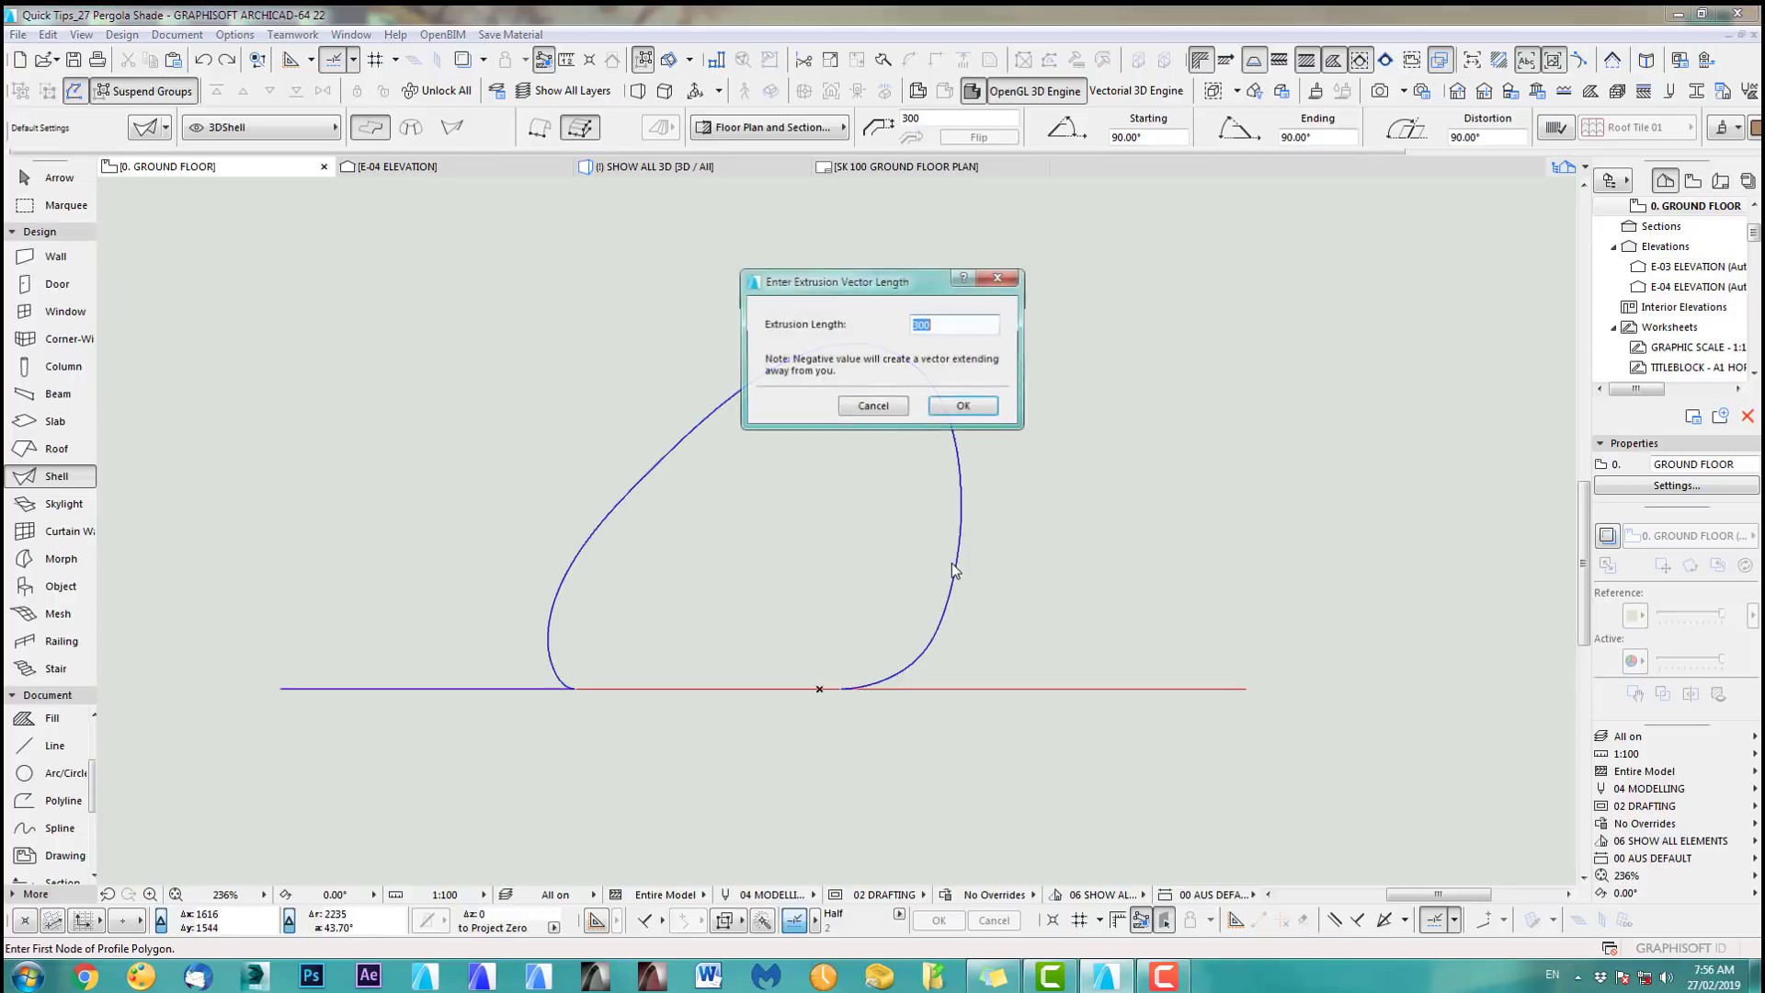
click(962, 405)
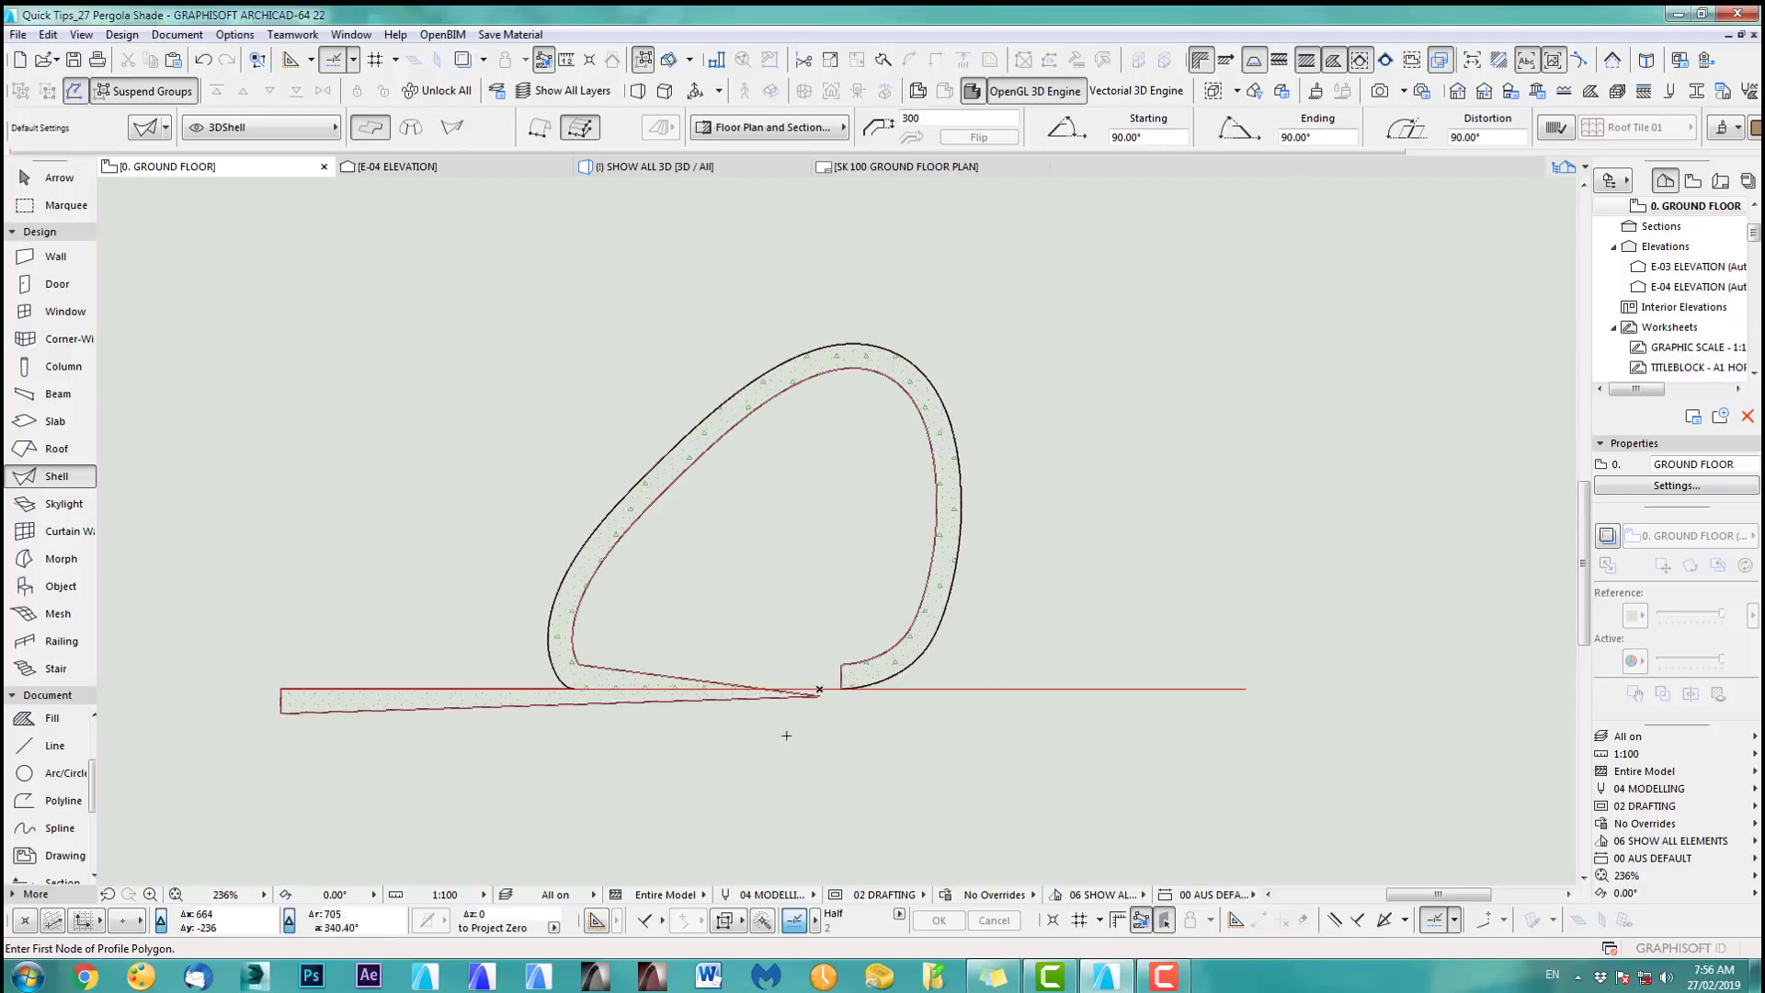
scroll(942, 536, up, 5)
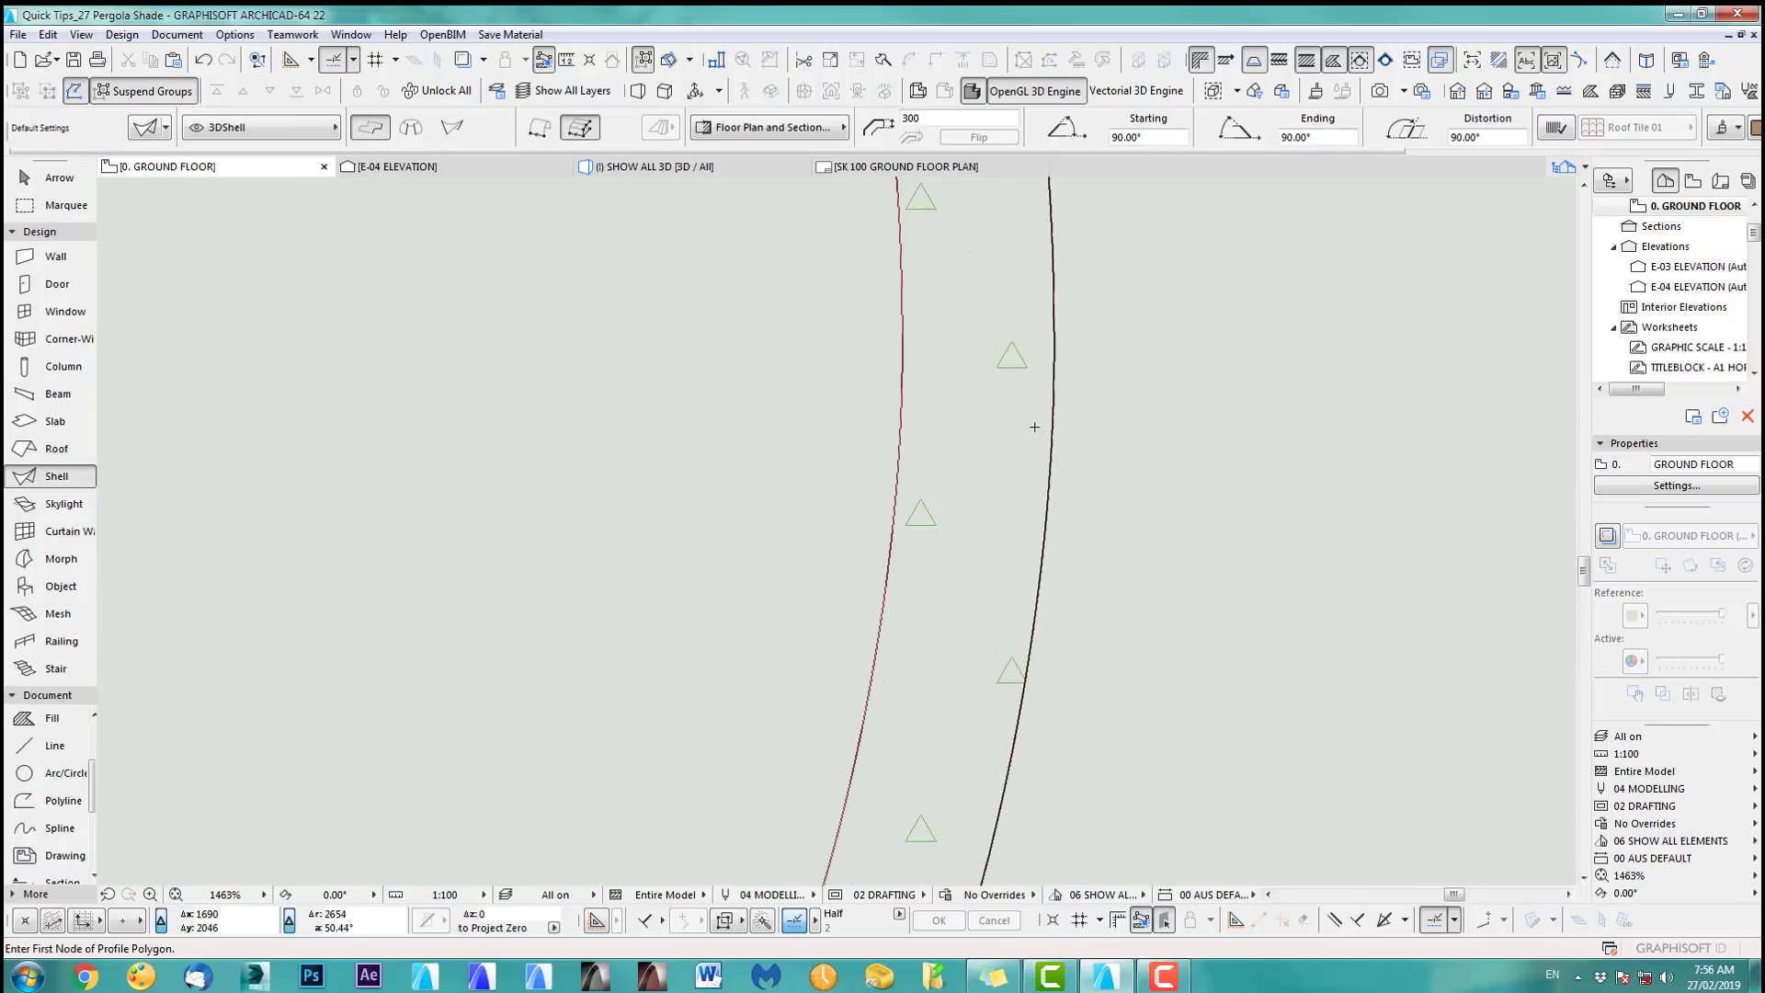
scroll(976, 526, down, 5)
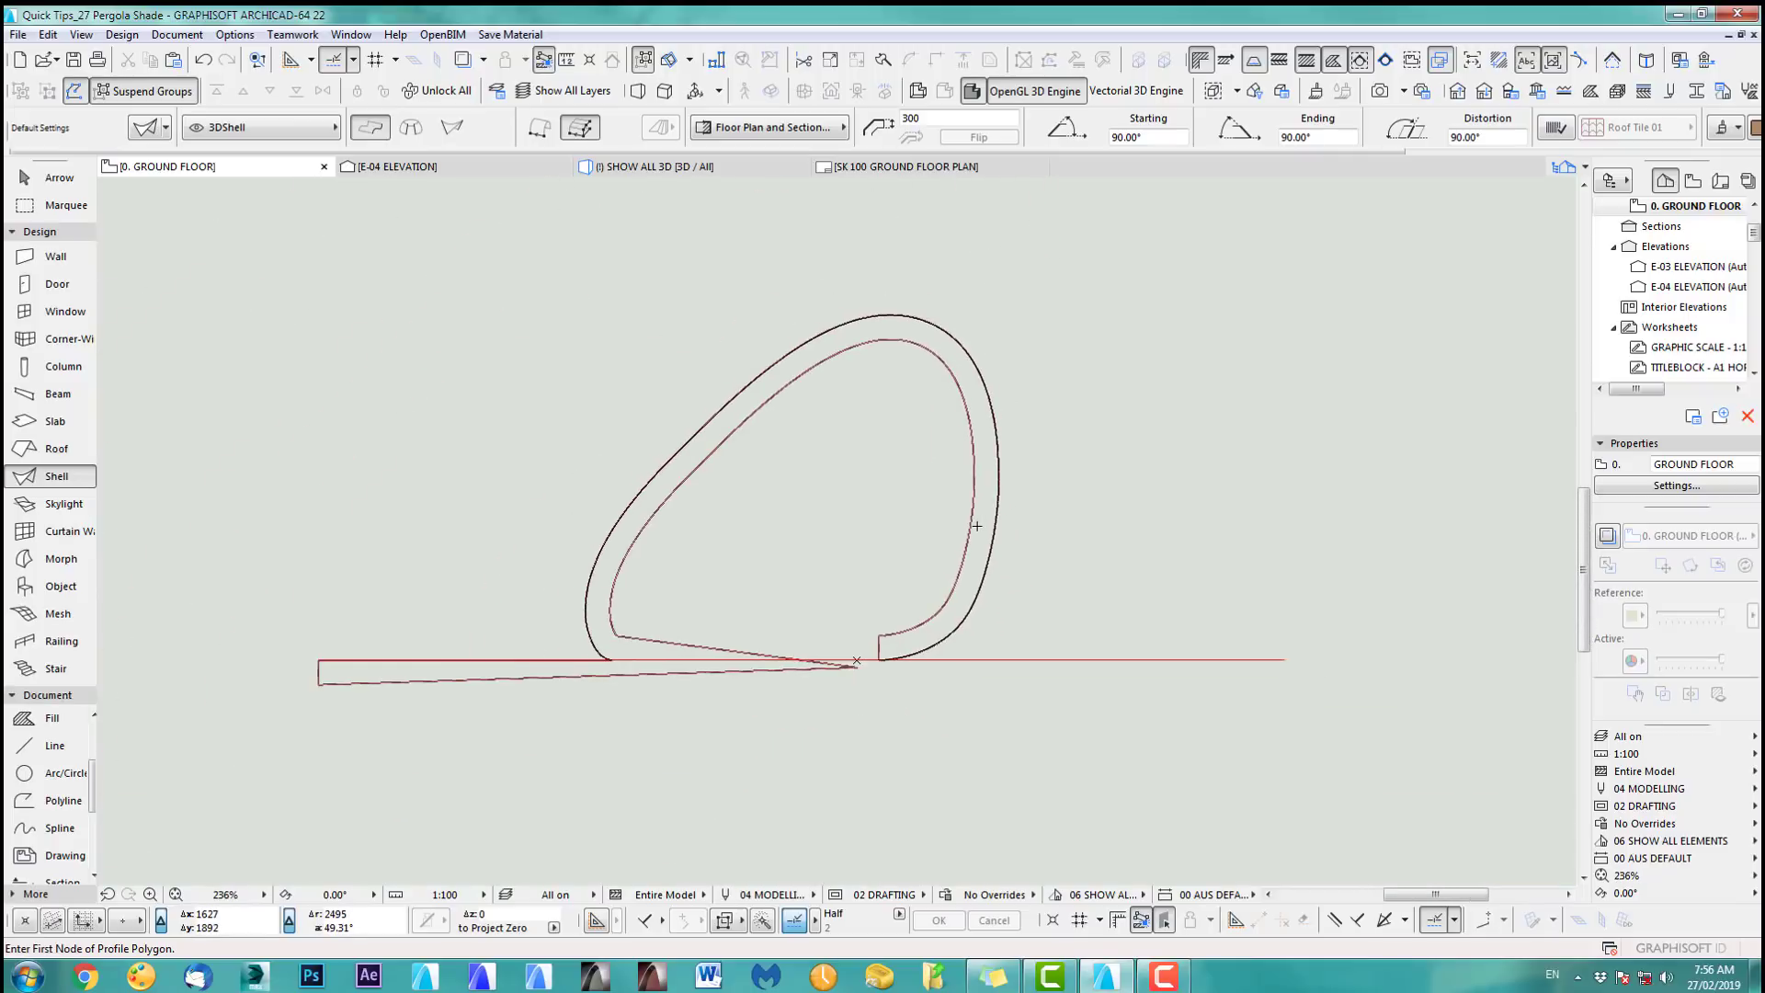
key(ctrl+z)
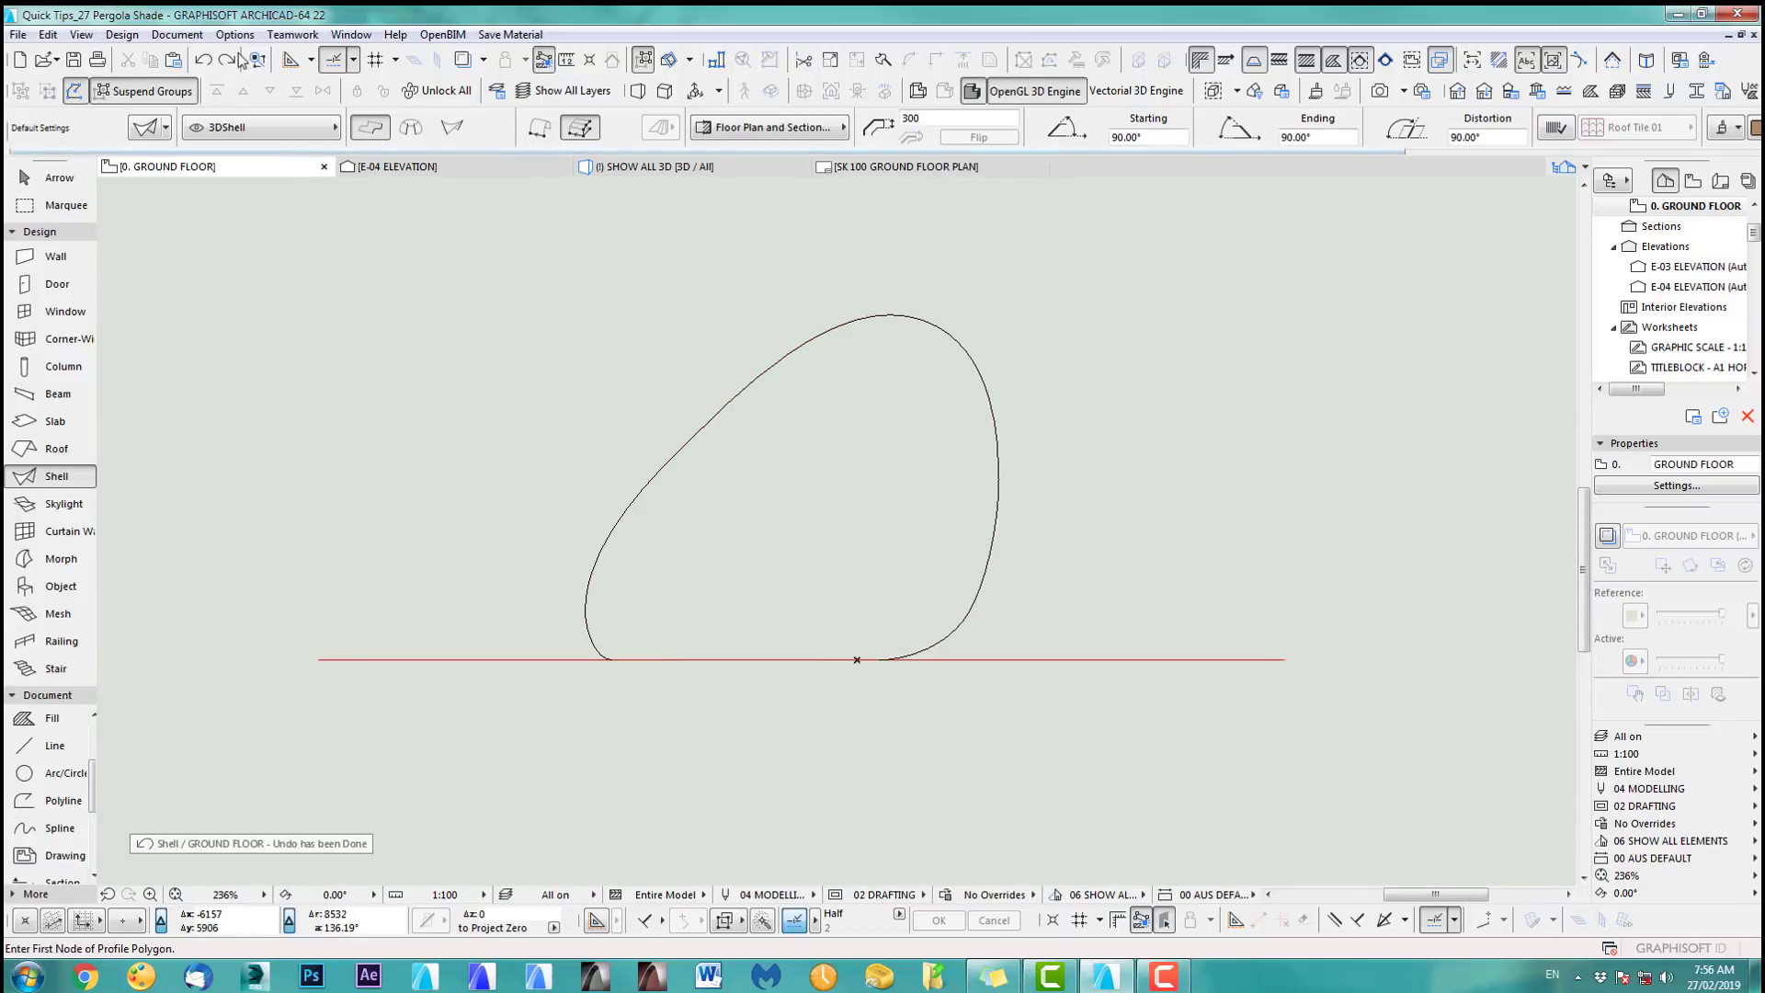
Reopen the Magic Wand settings, edit the number of segments along circles and accept the settings.
click(177, 34)
mouse_move(226, 35)
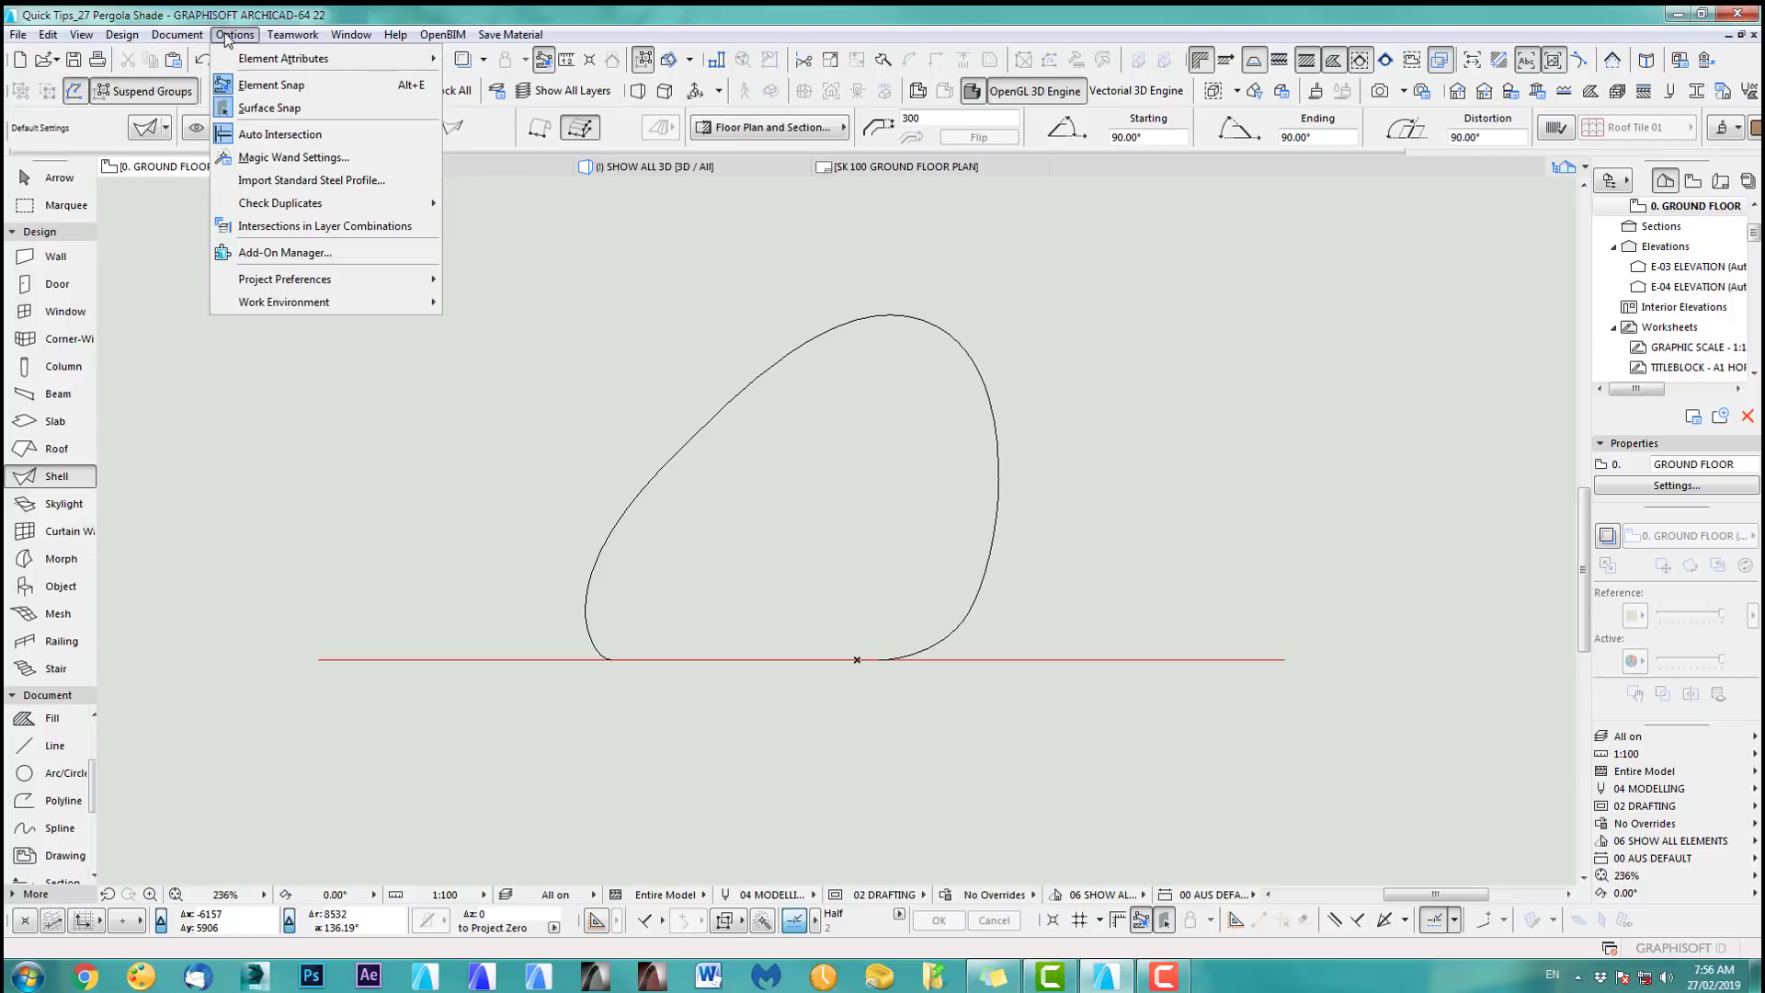
click(293, 157)
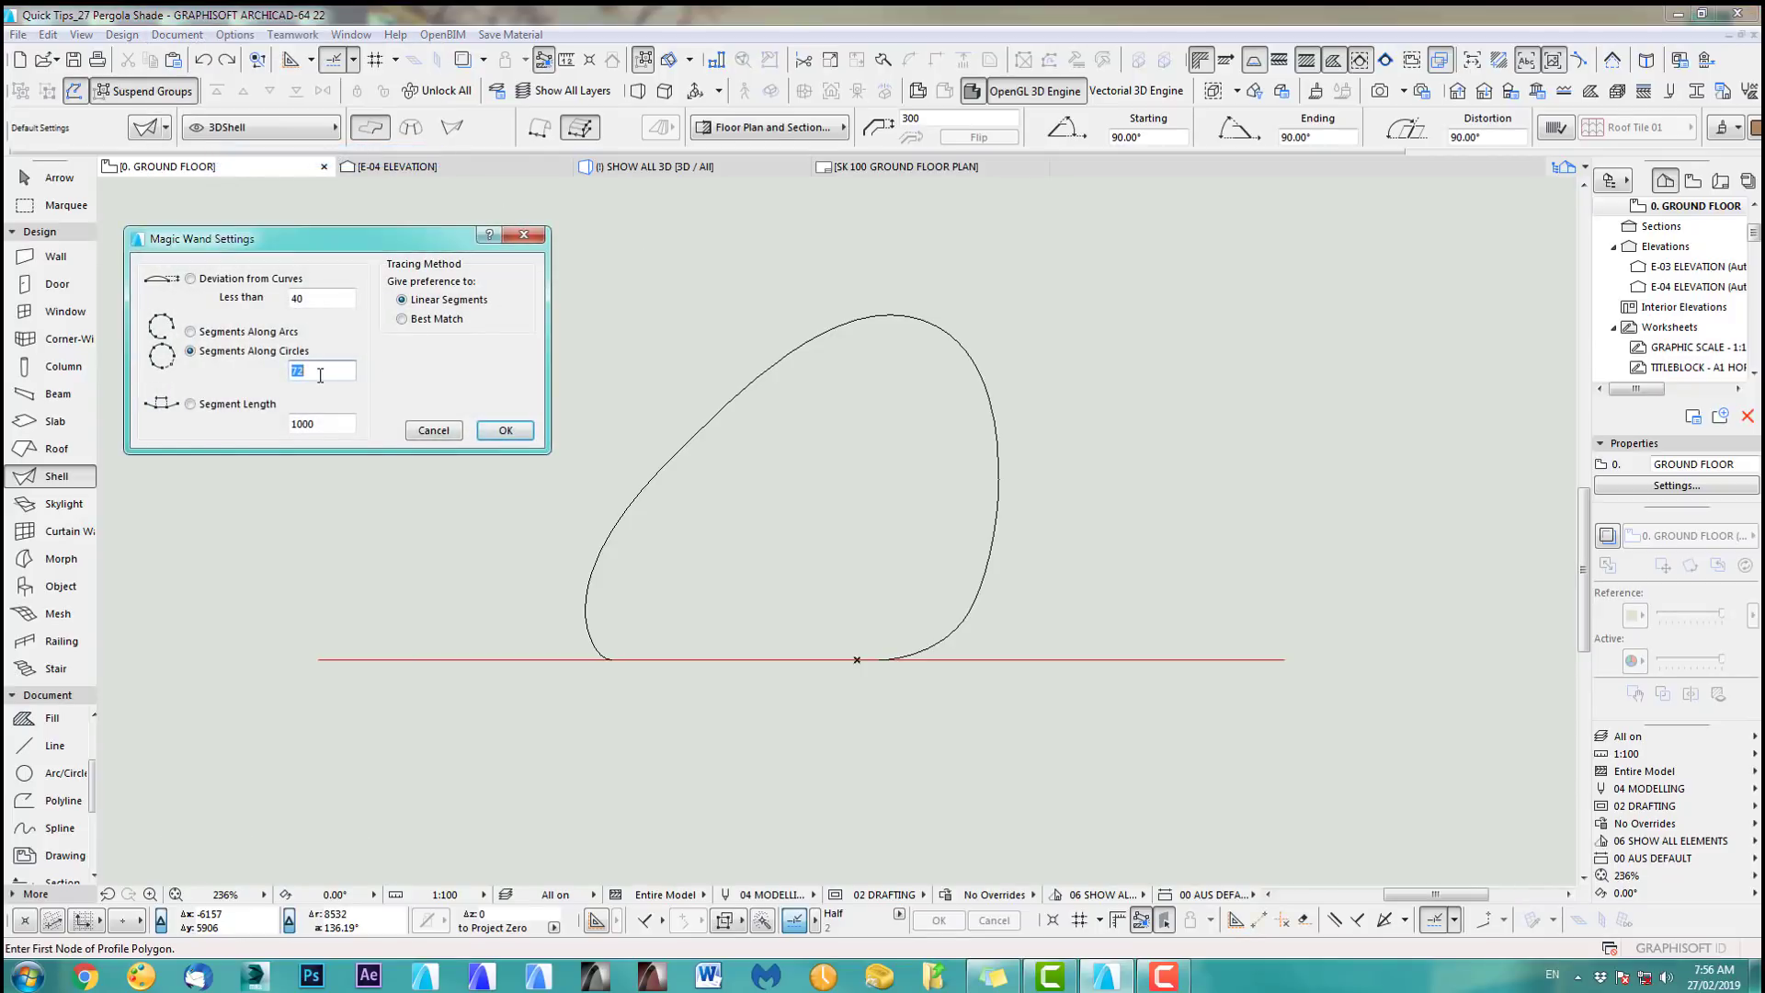
click(504, 431)
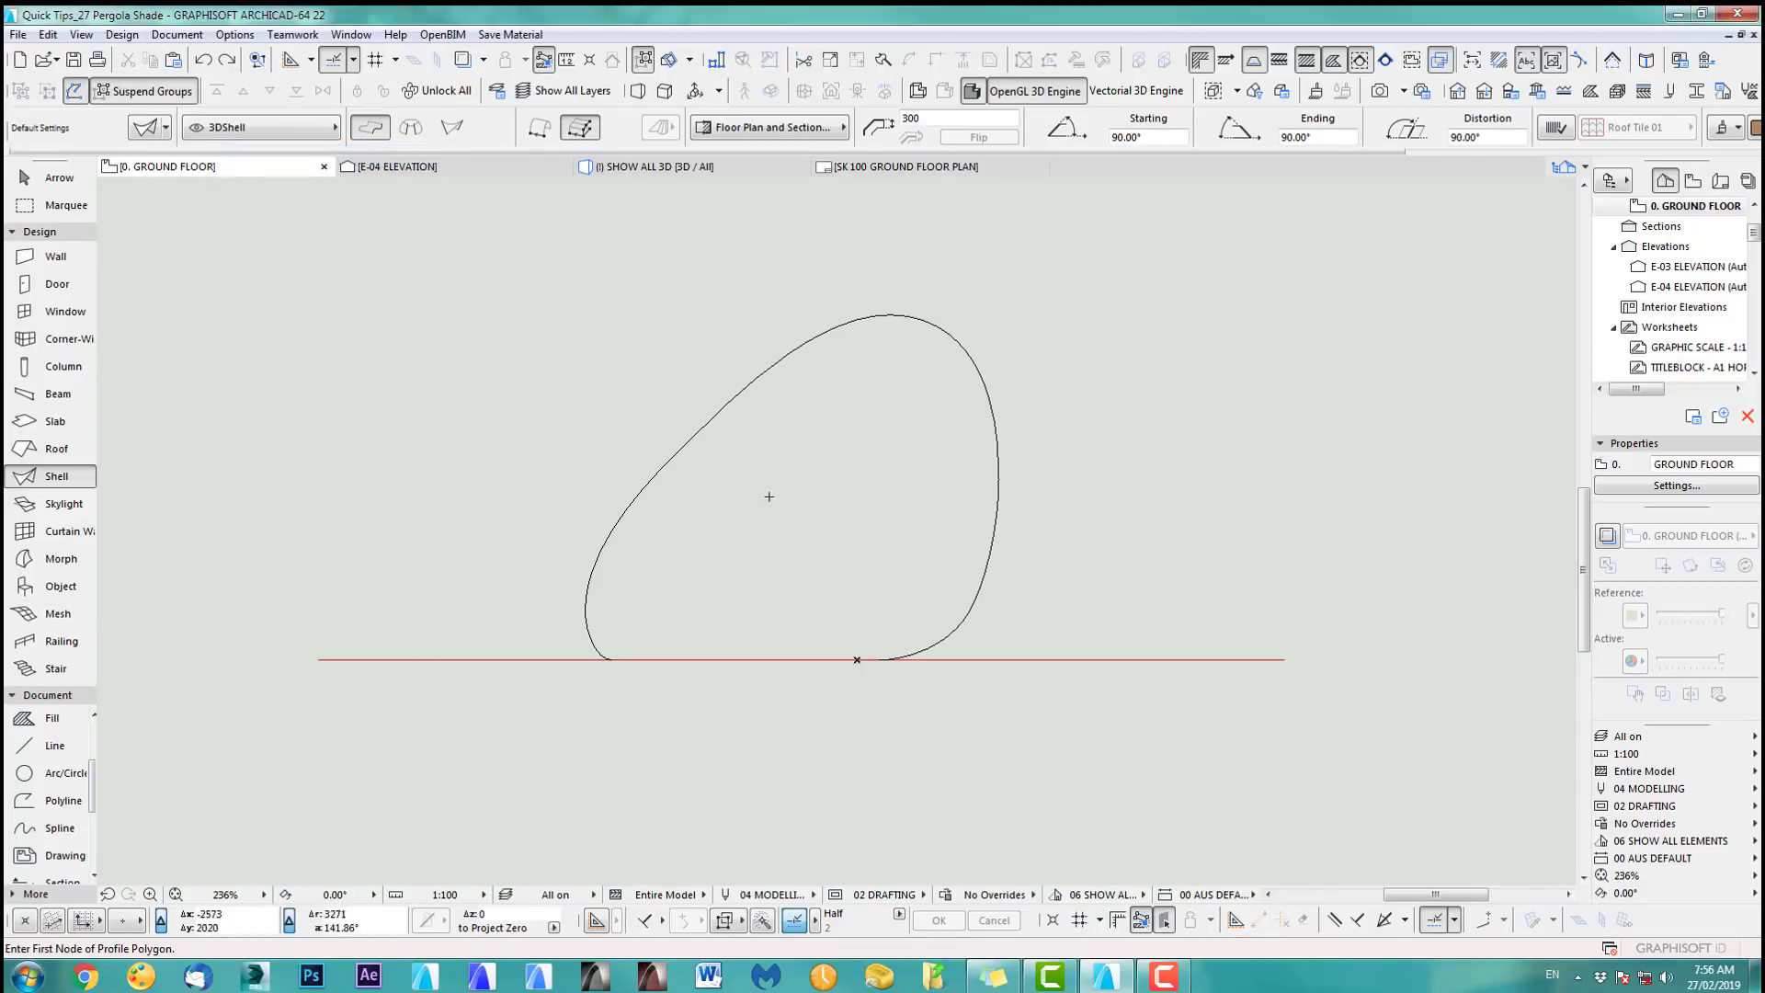
Trace the curved profile with the Magic Wand into a shell extruded 300 and inspect its curve in 3D.
click(749, 394)
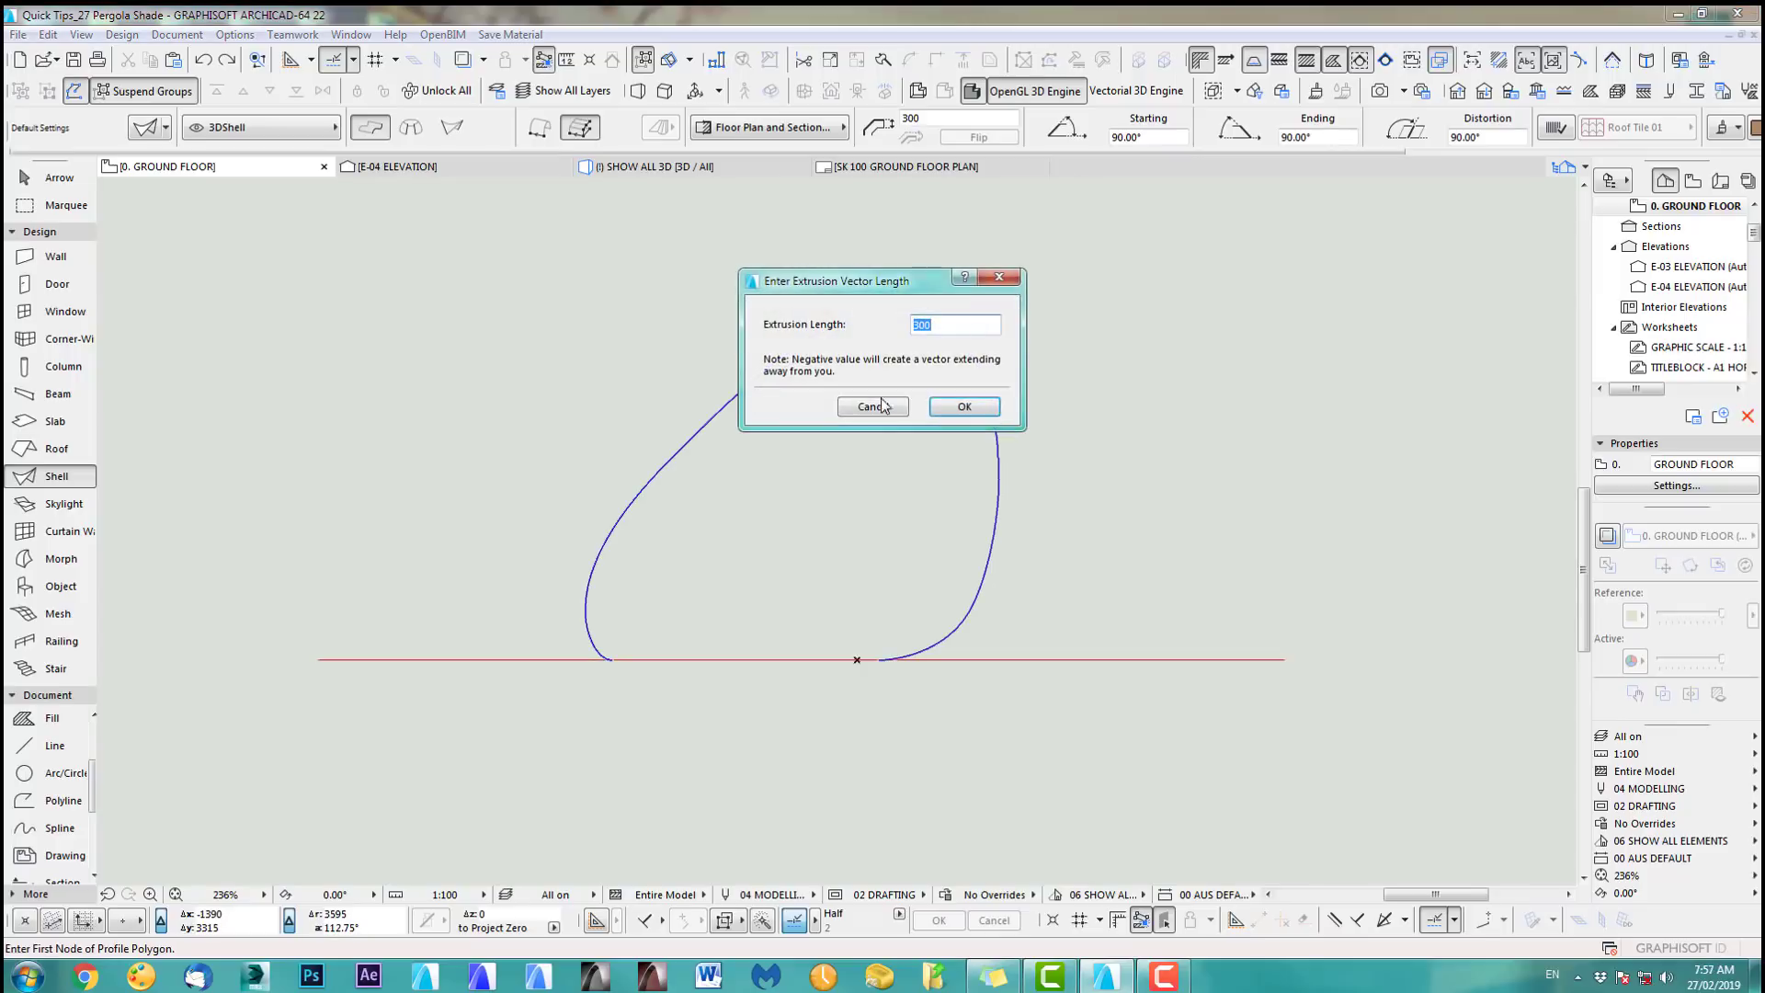
click(964, 406)
scroll(974, 612, up, 7)
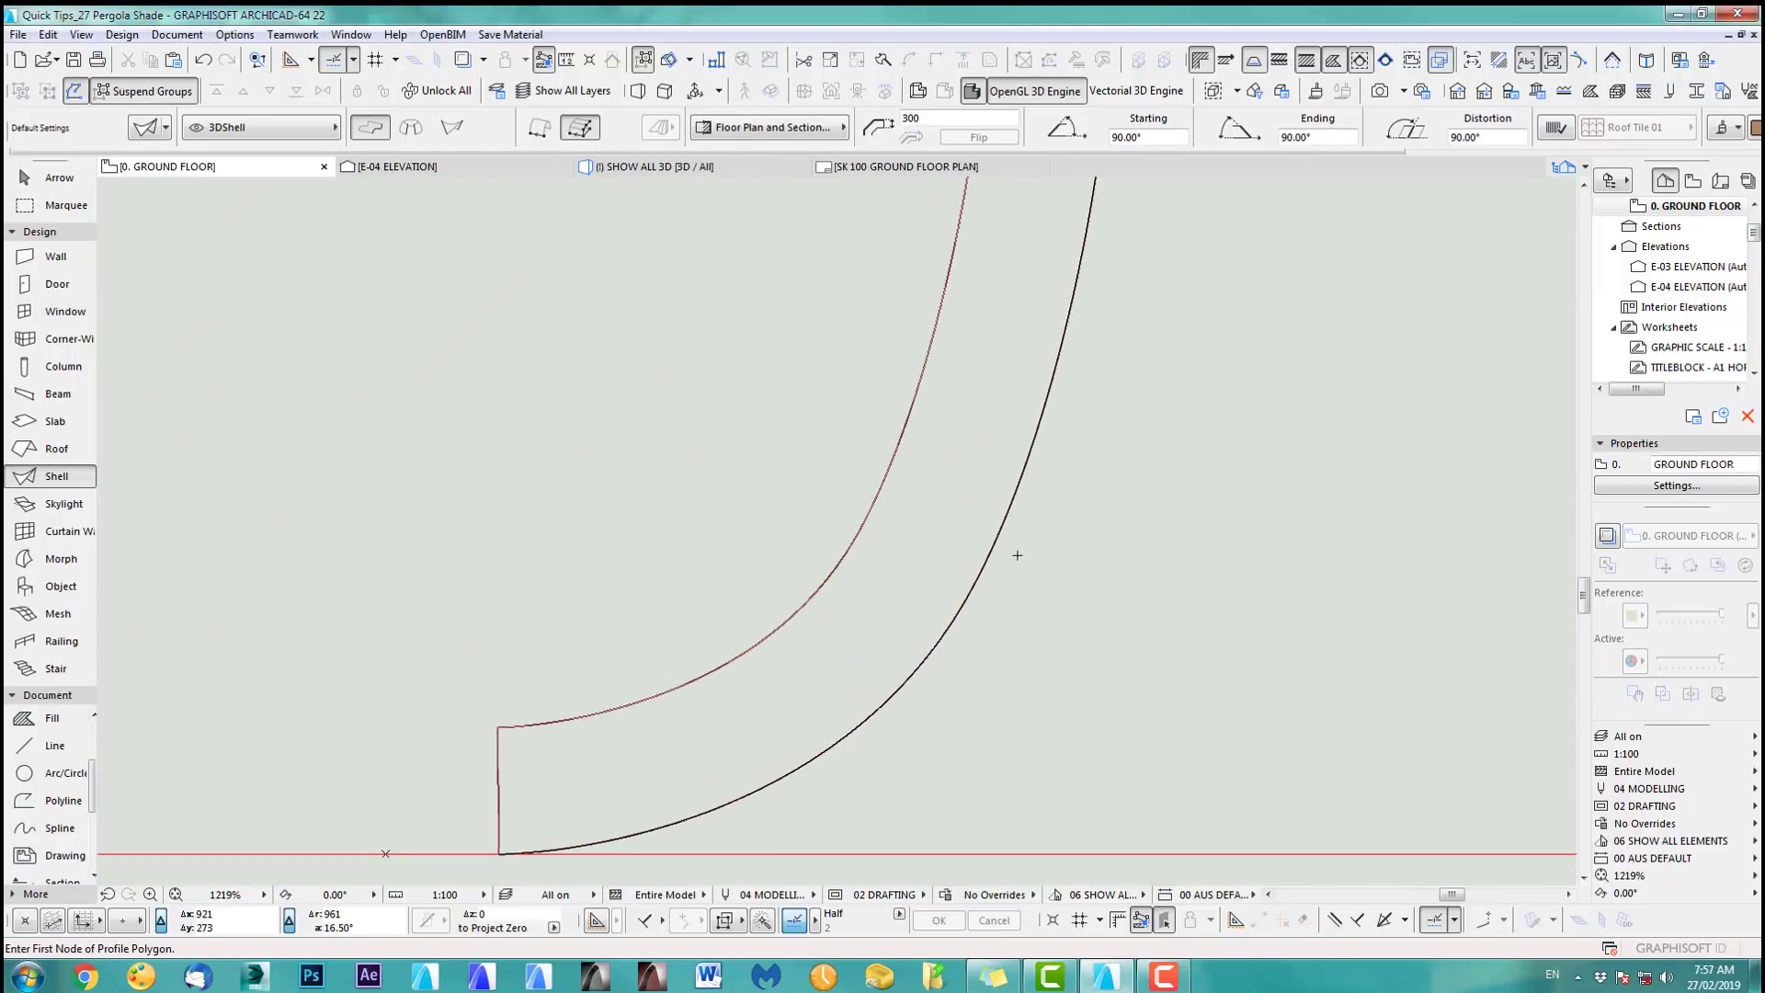
scroll(1011, 586, down, 4)
scroll(956, 639, down, 3)
key(F3)
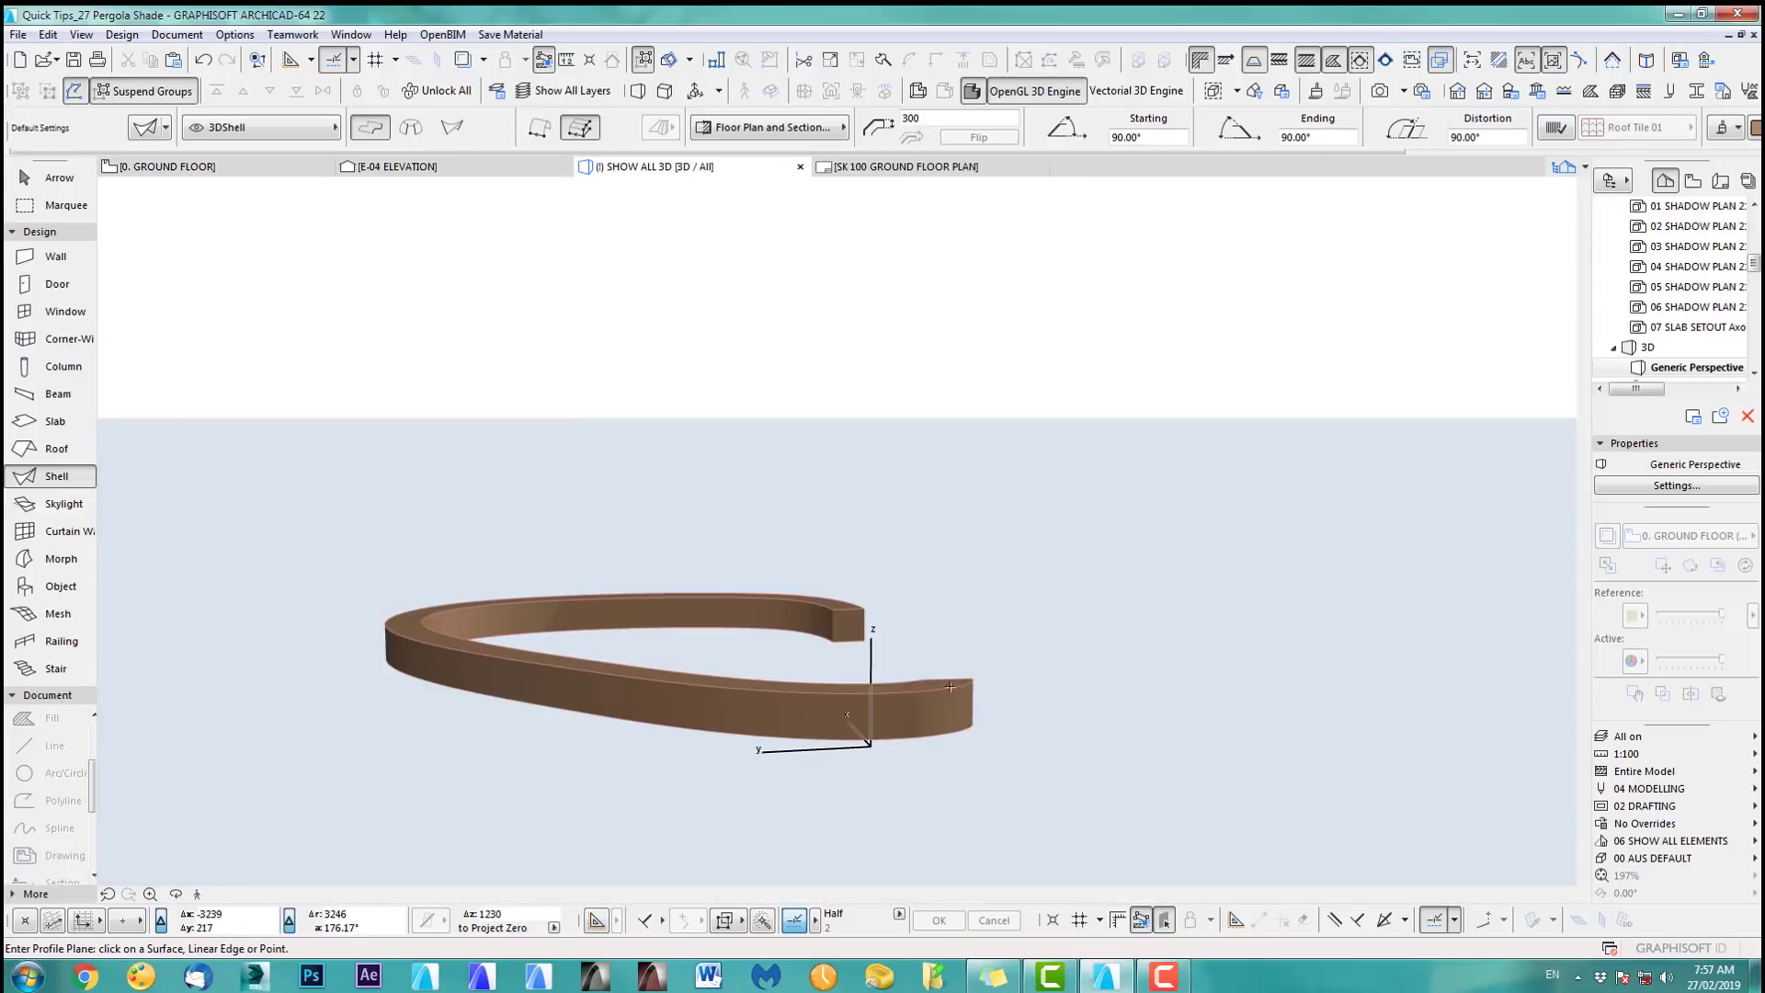
middle_drag(555, 824, 745, 631)
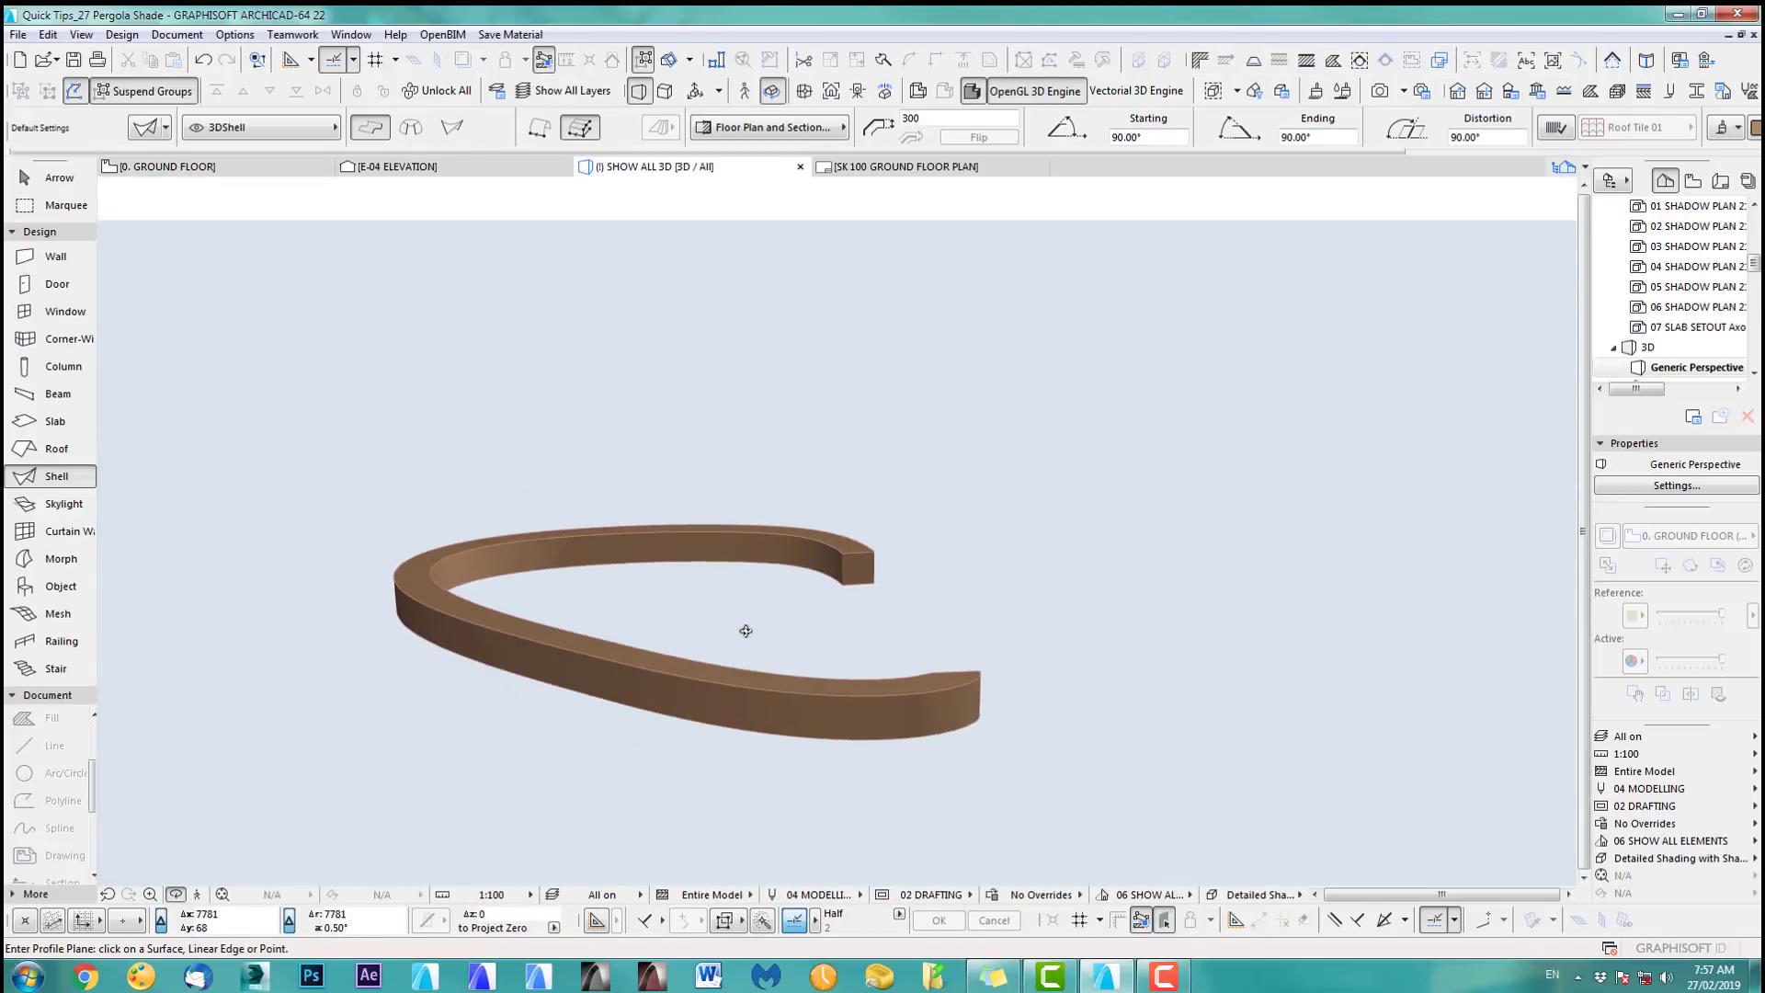
click(60, 183)
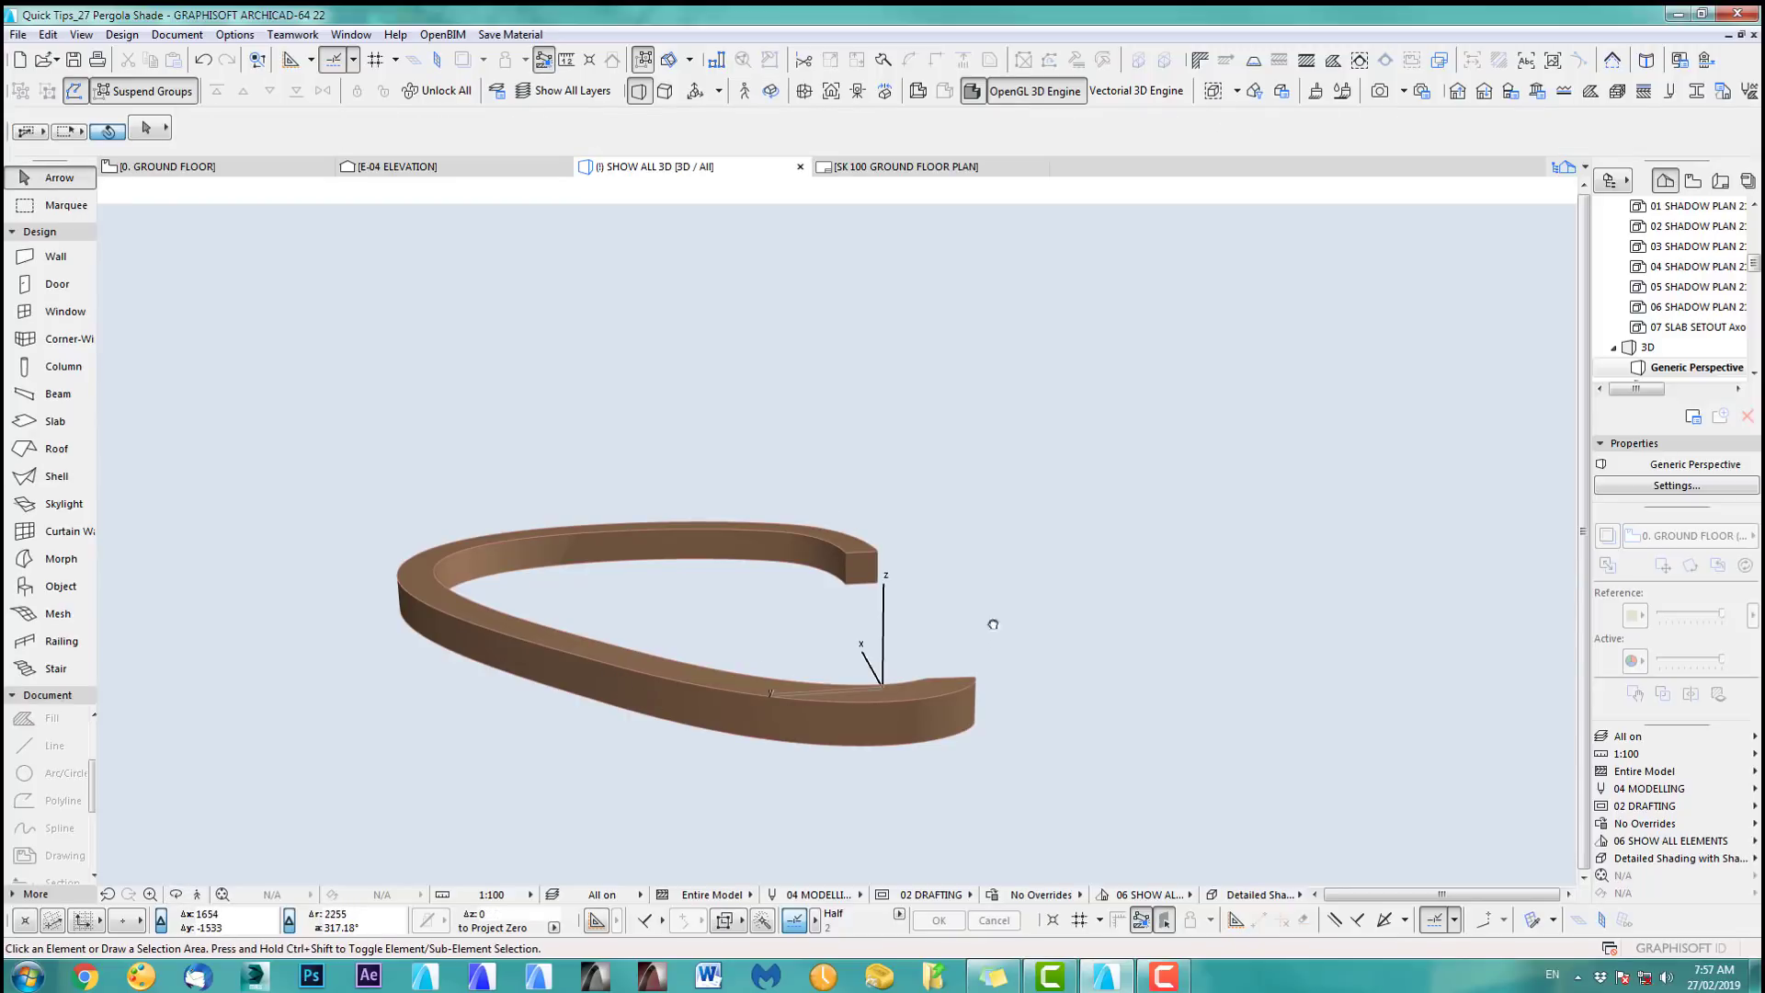
On the ground floor plan, draw a narrow closed rectangular extruded shell about 225 long within the curved shell's right-hand foot.
key(F2)
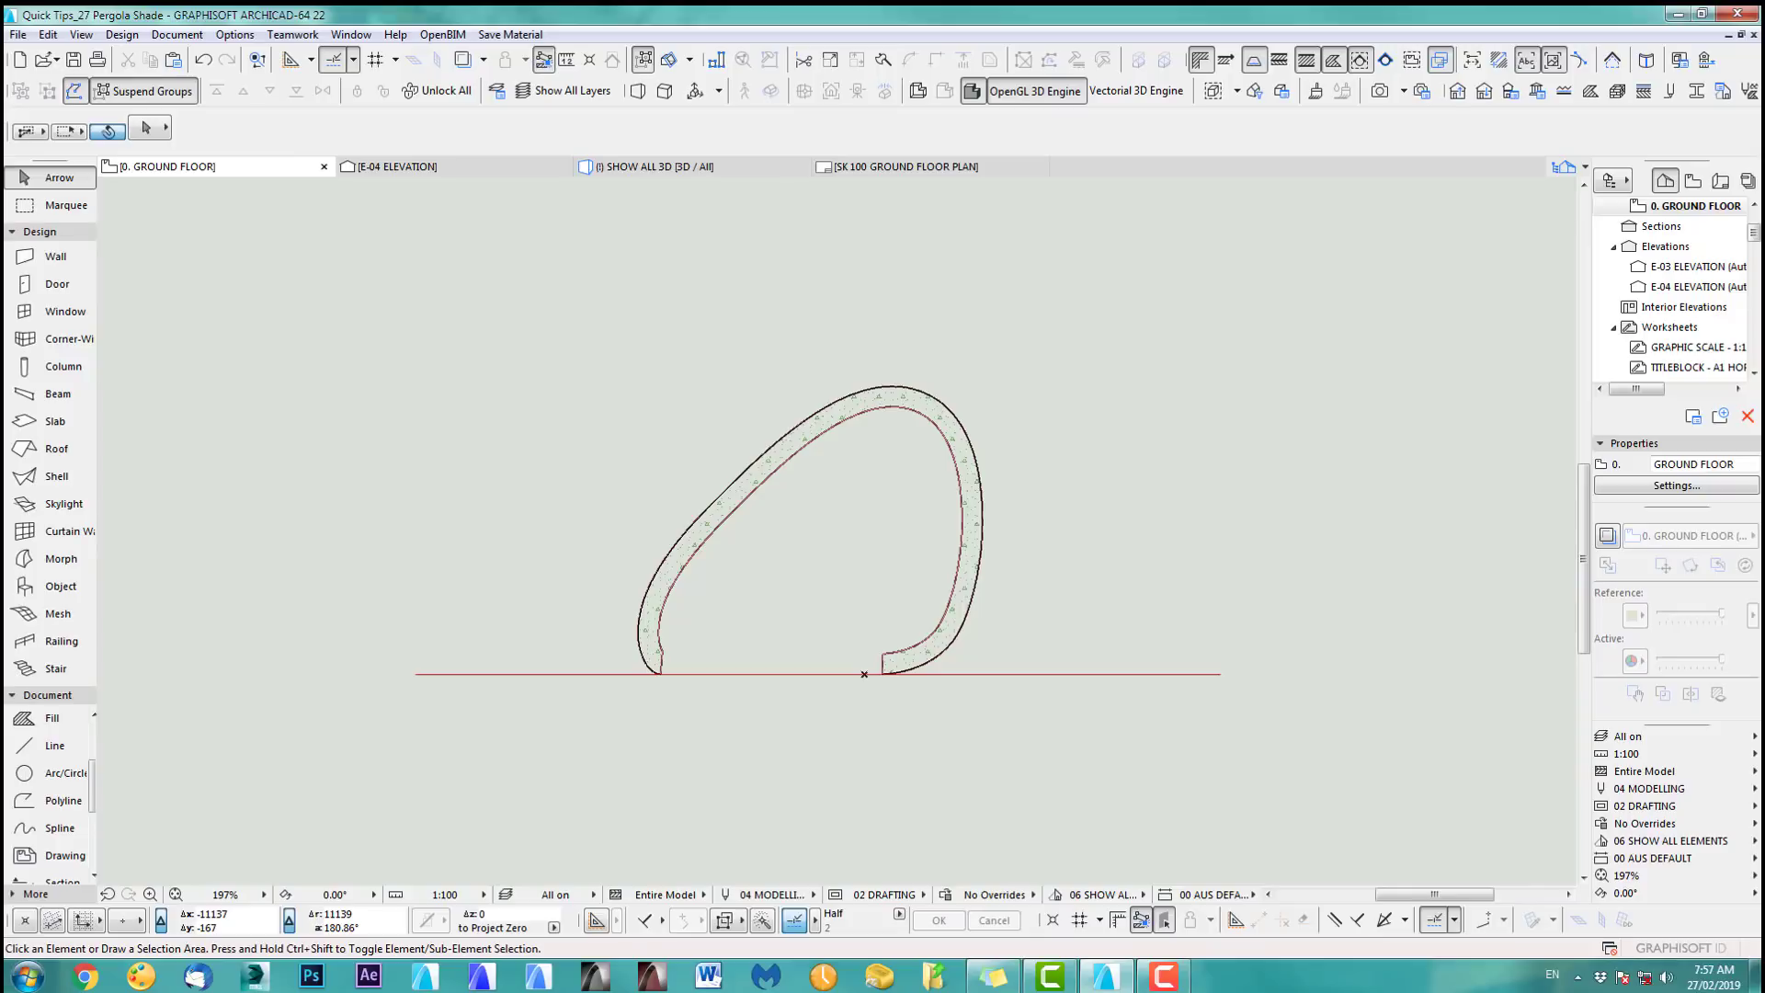
click(56, 476)
scroll(860, 749, up, 2)
scroll(977, 685, up, 1)
scroll(977, 685, up, 4)
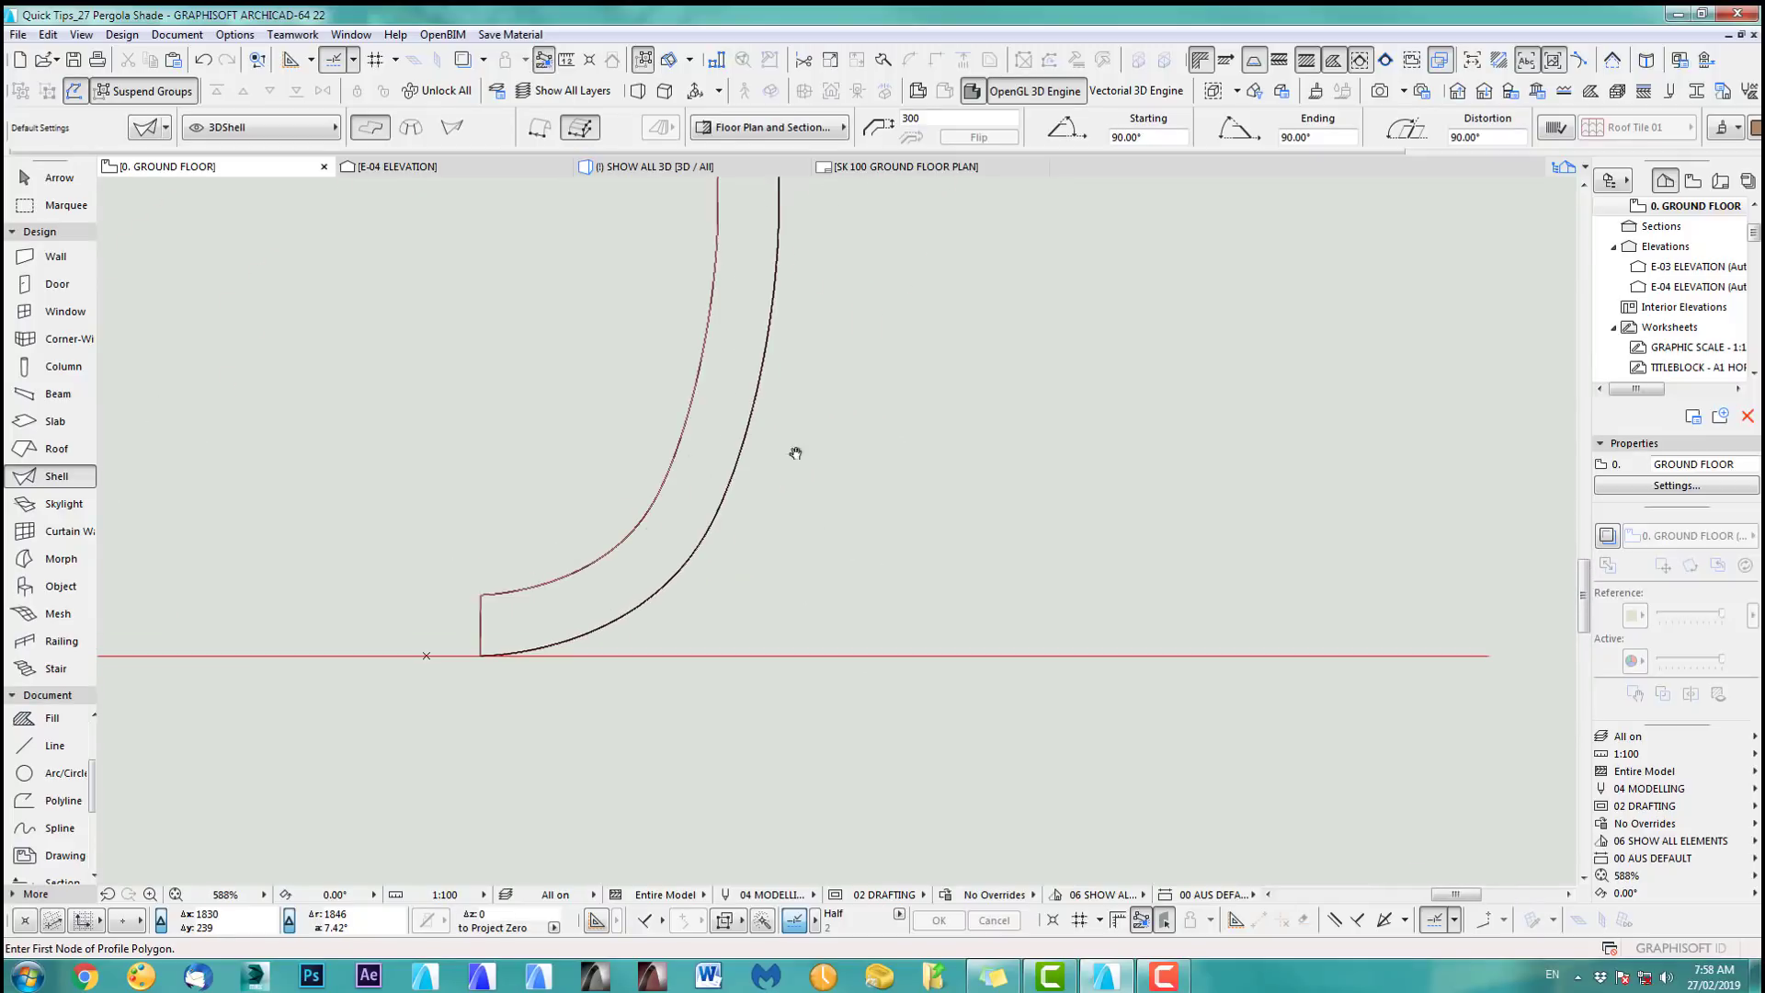
click(825, 655)
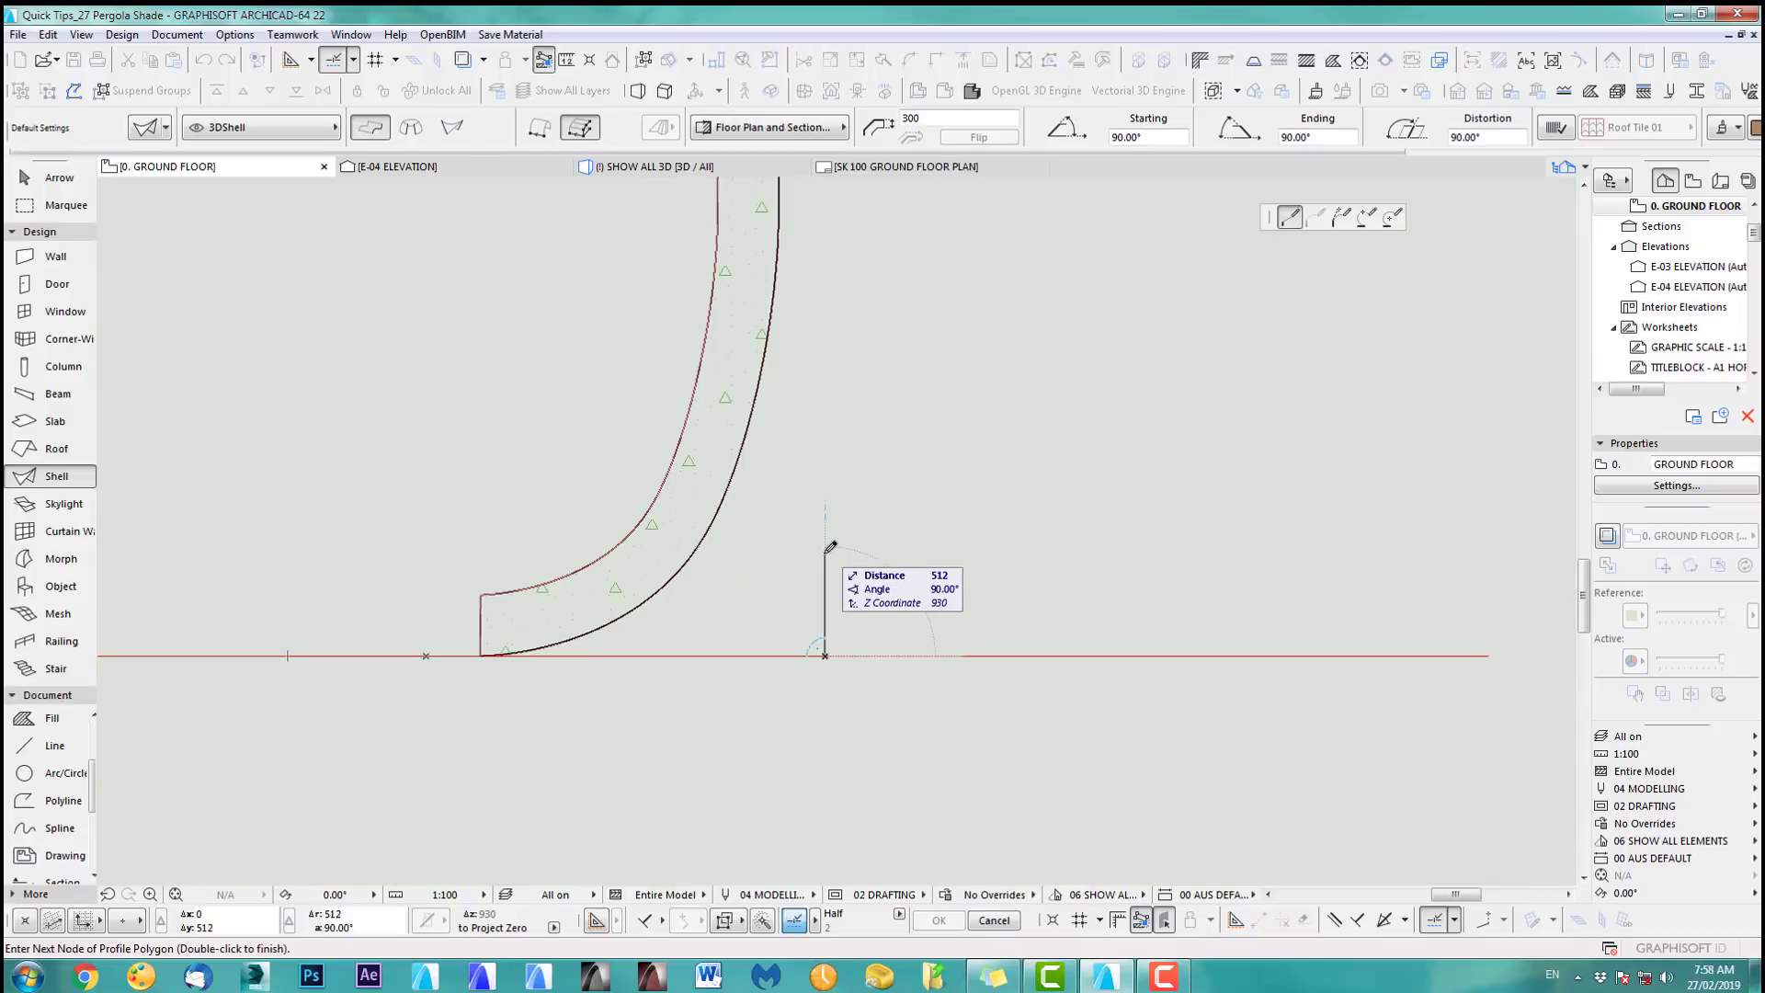
key(Escape)
scroll(726, 588, up, 7)
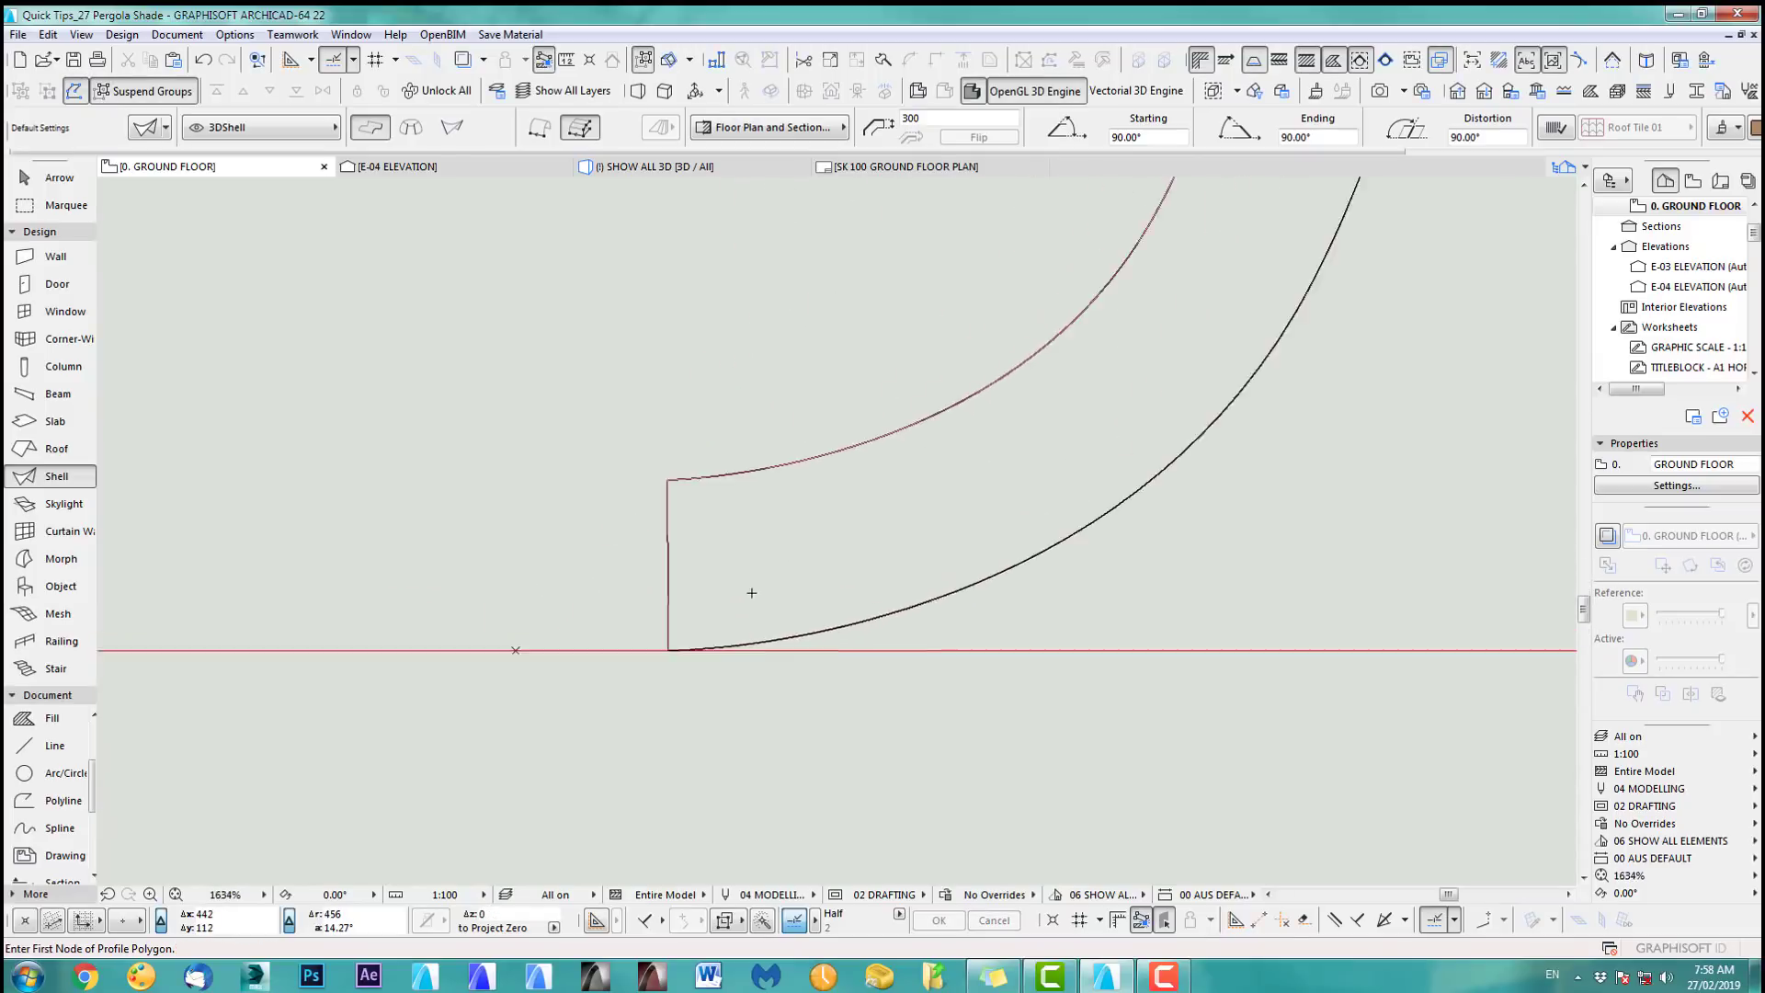
click(724, 620)
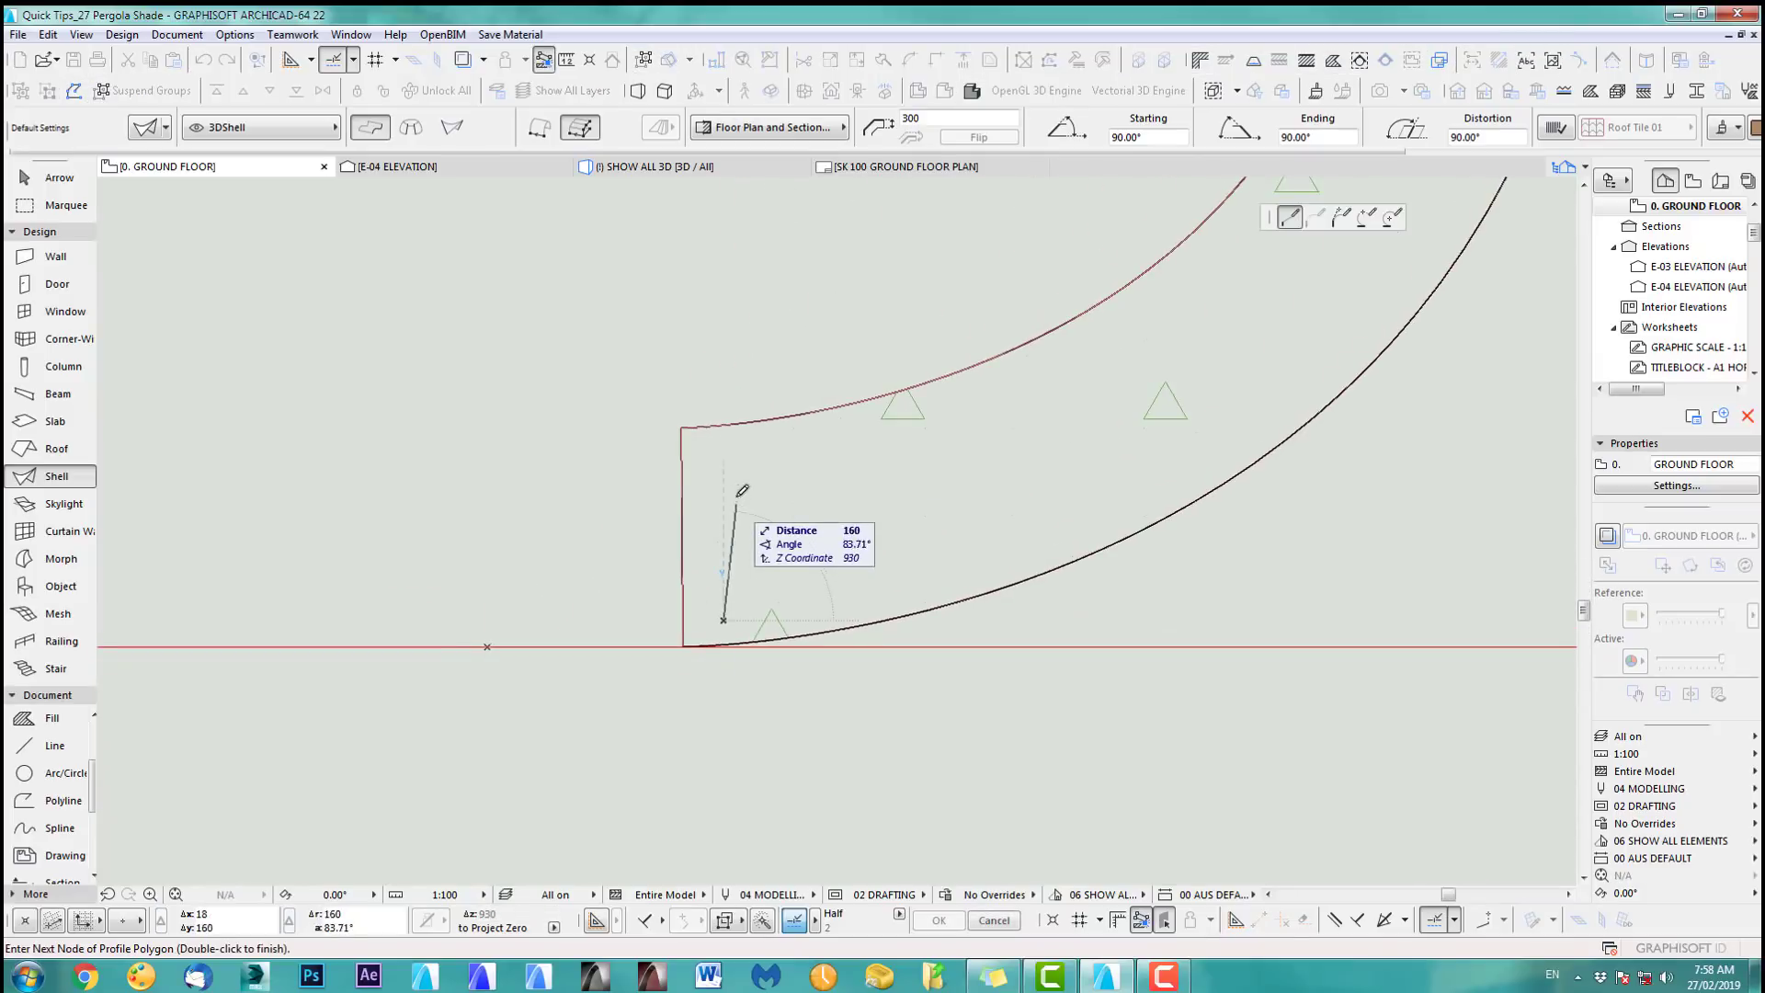
click(723, 449)
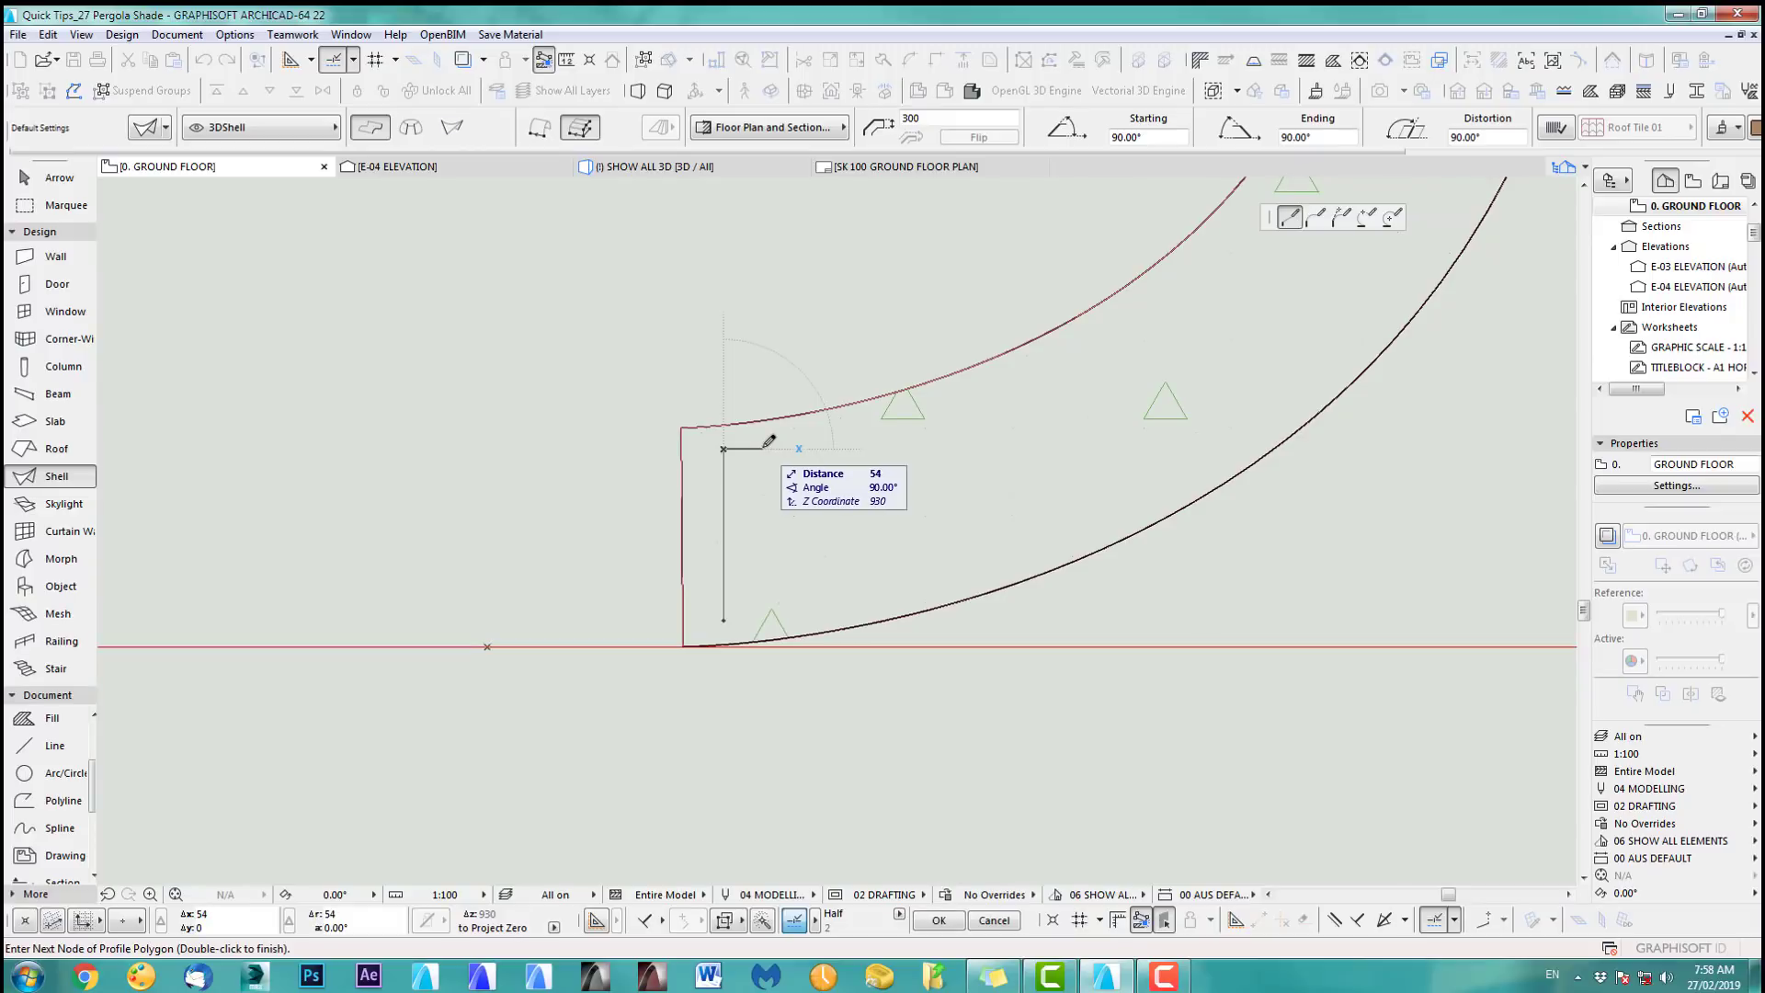
click(756, 448)
click(757, 619)
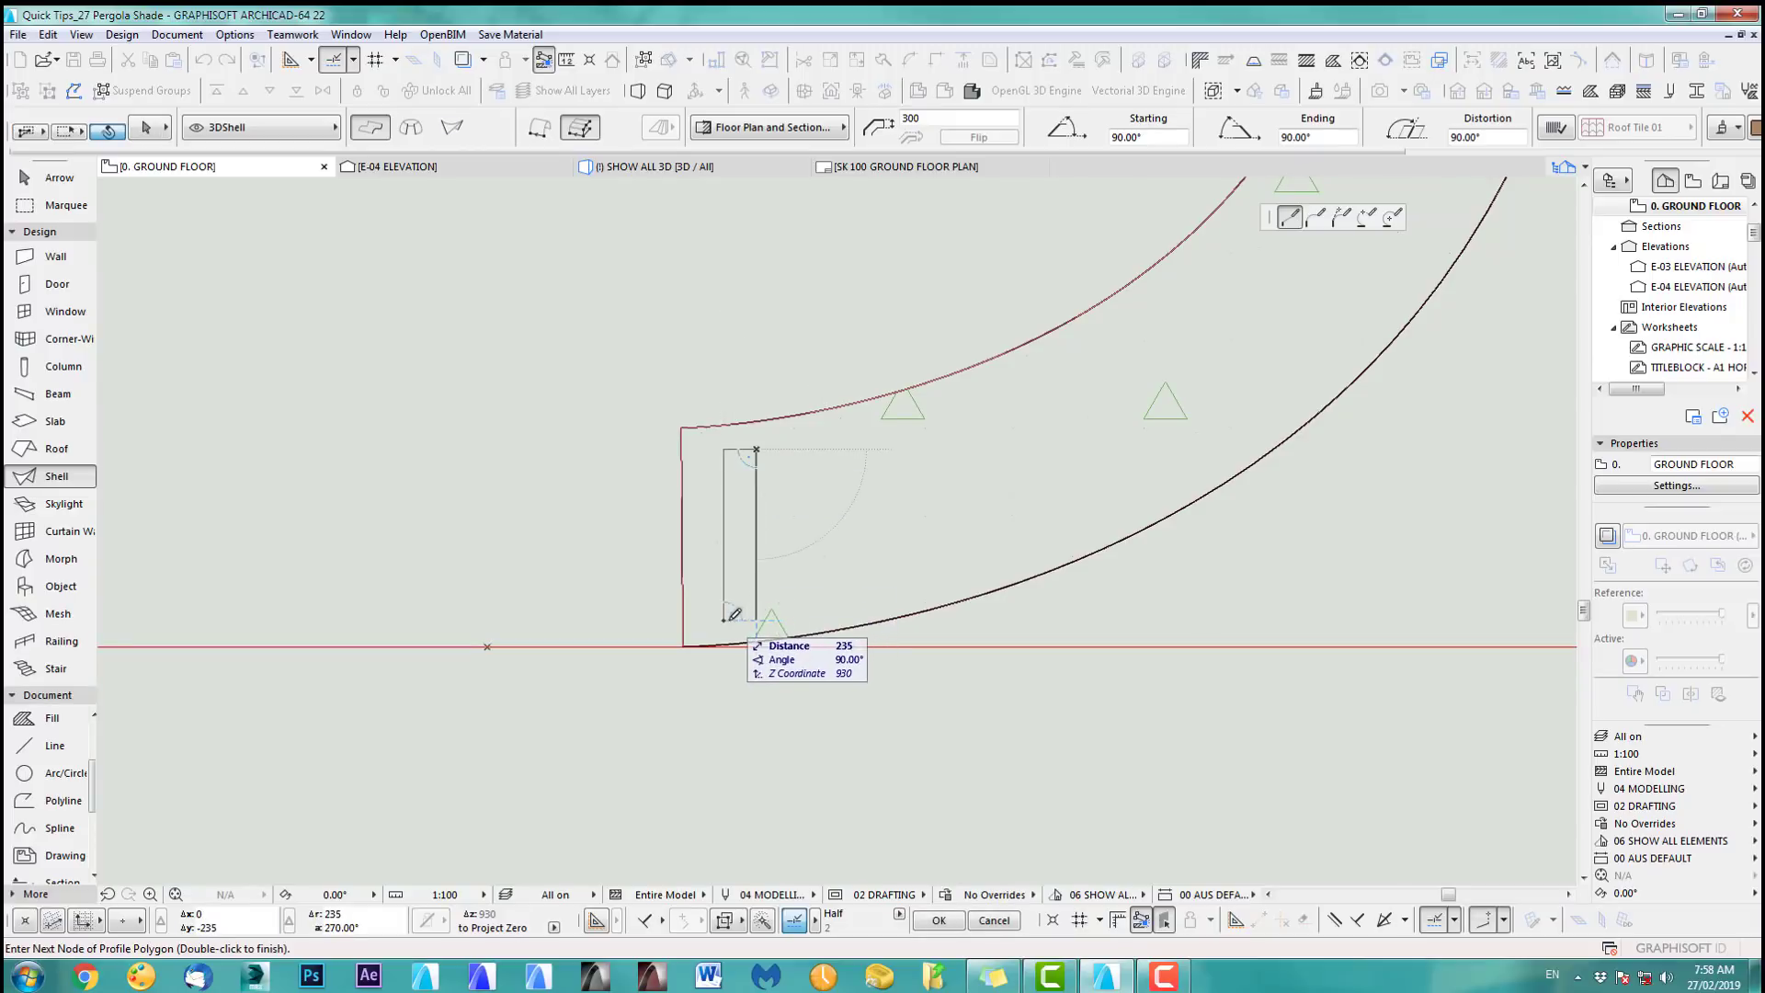
click(723, 620)
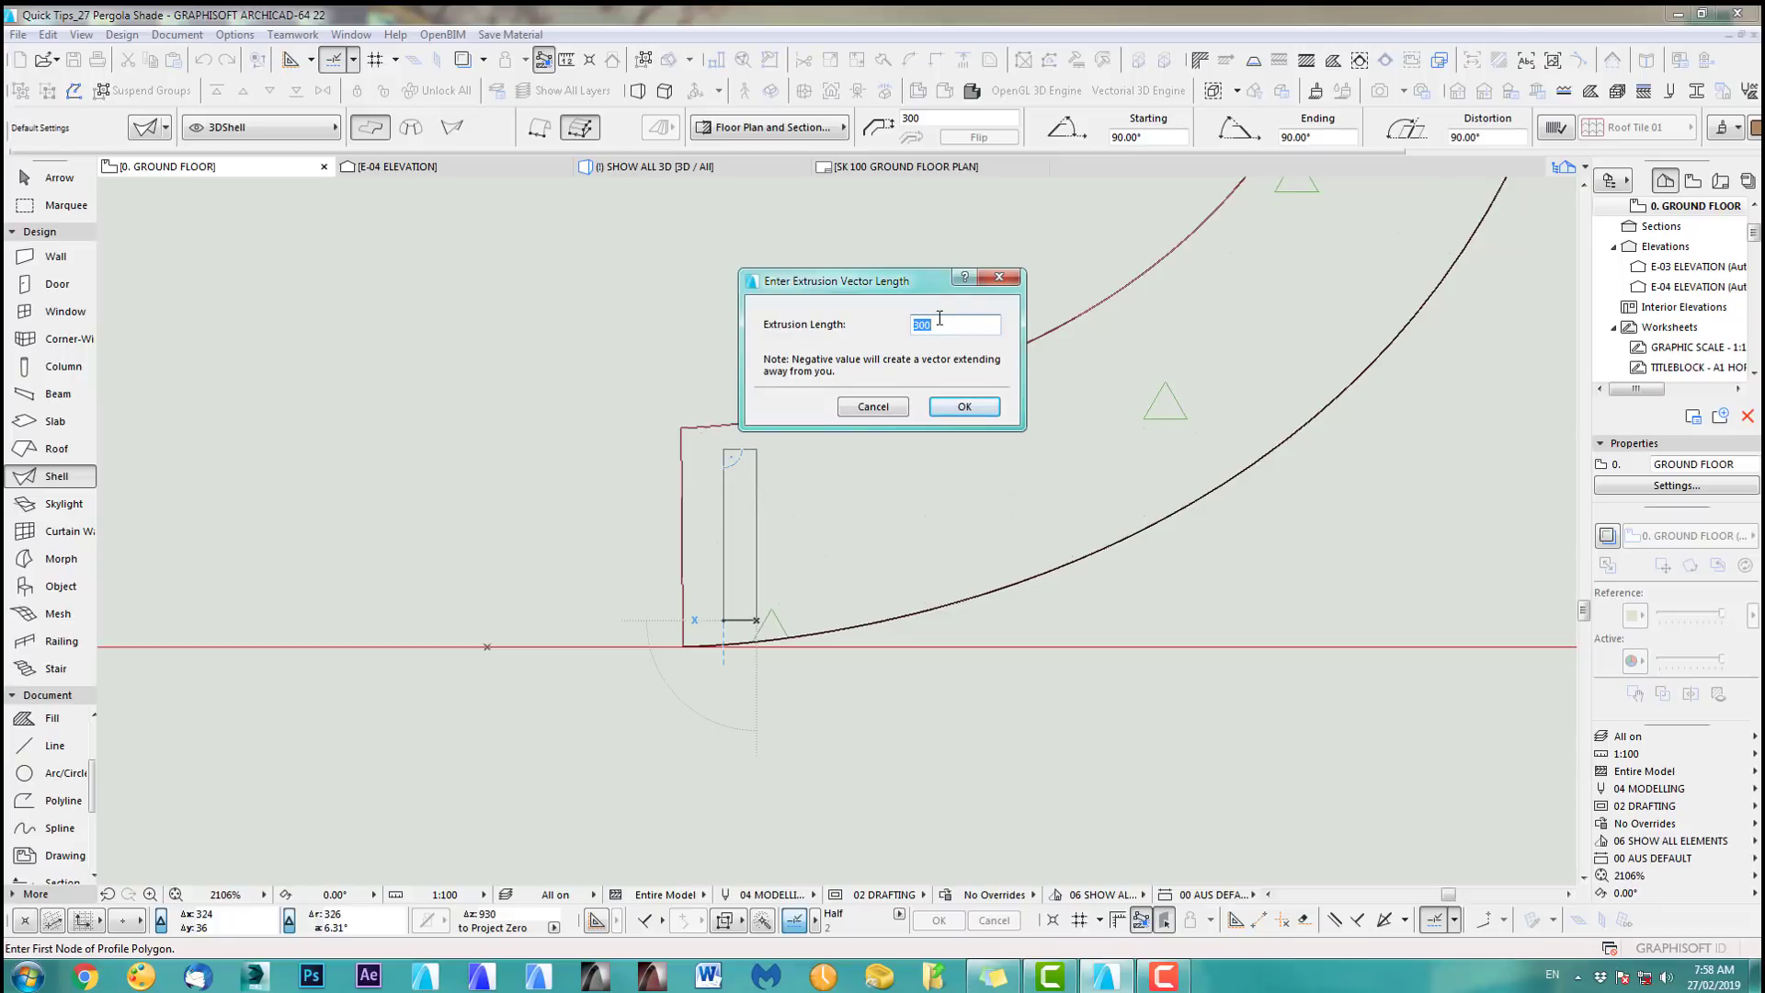
key(Return)
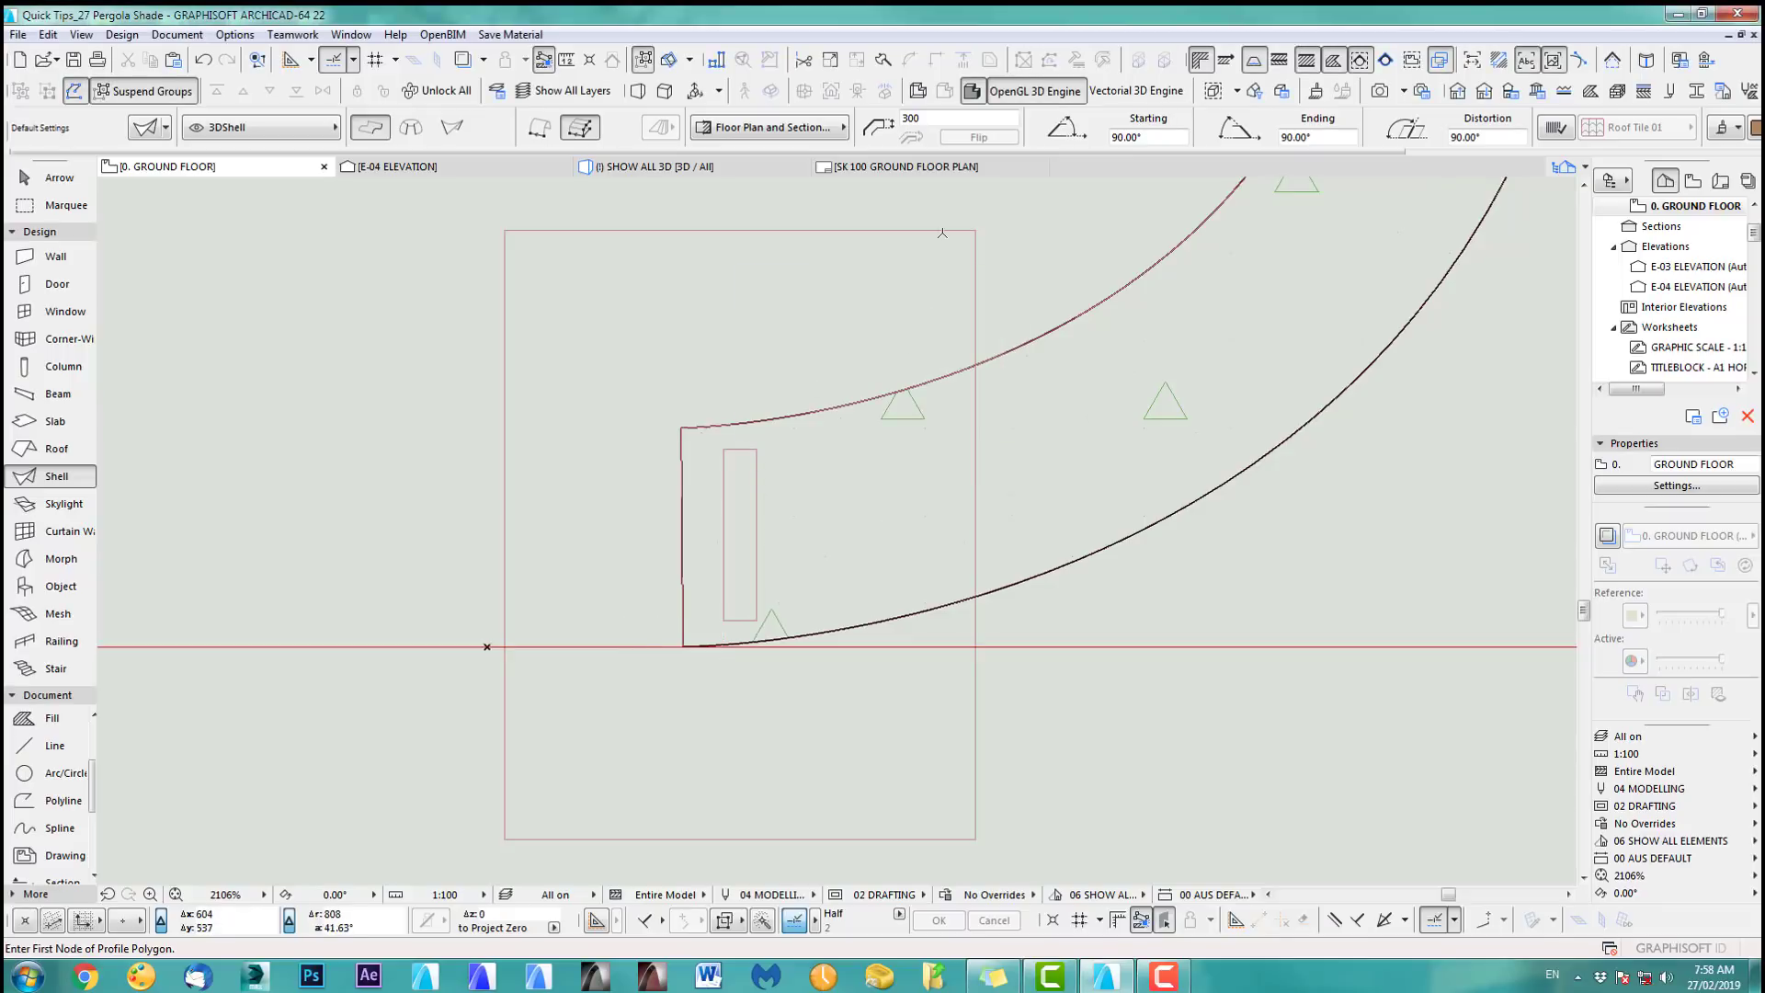
Set the small rectangular shell's thickness to 20.
scroll(721, 493, down, 3)
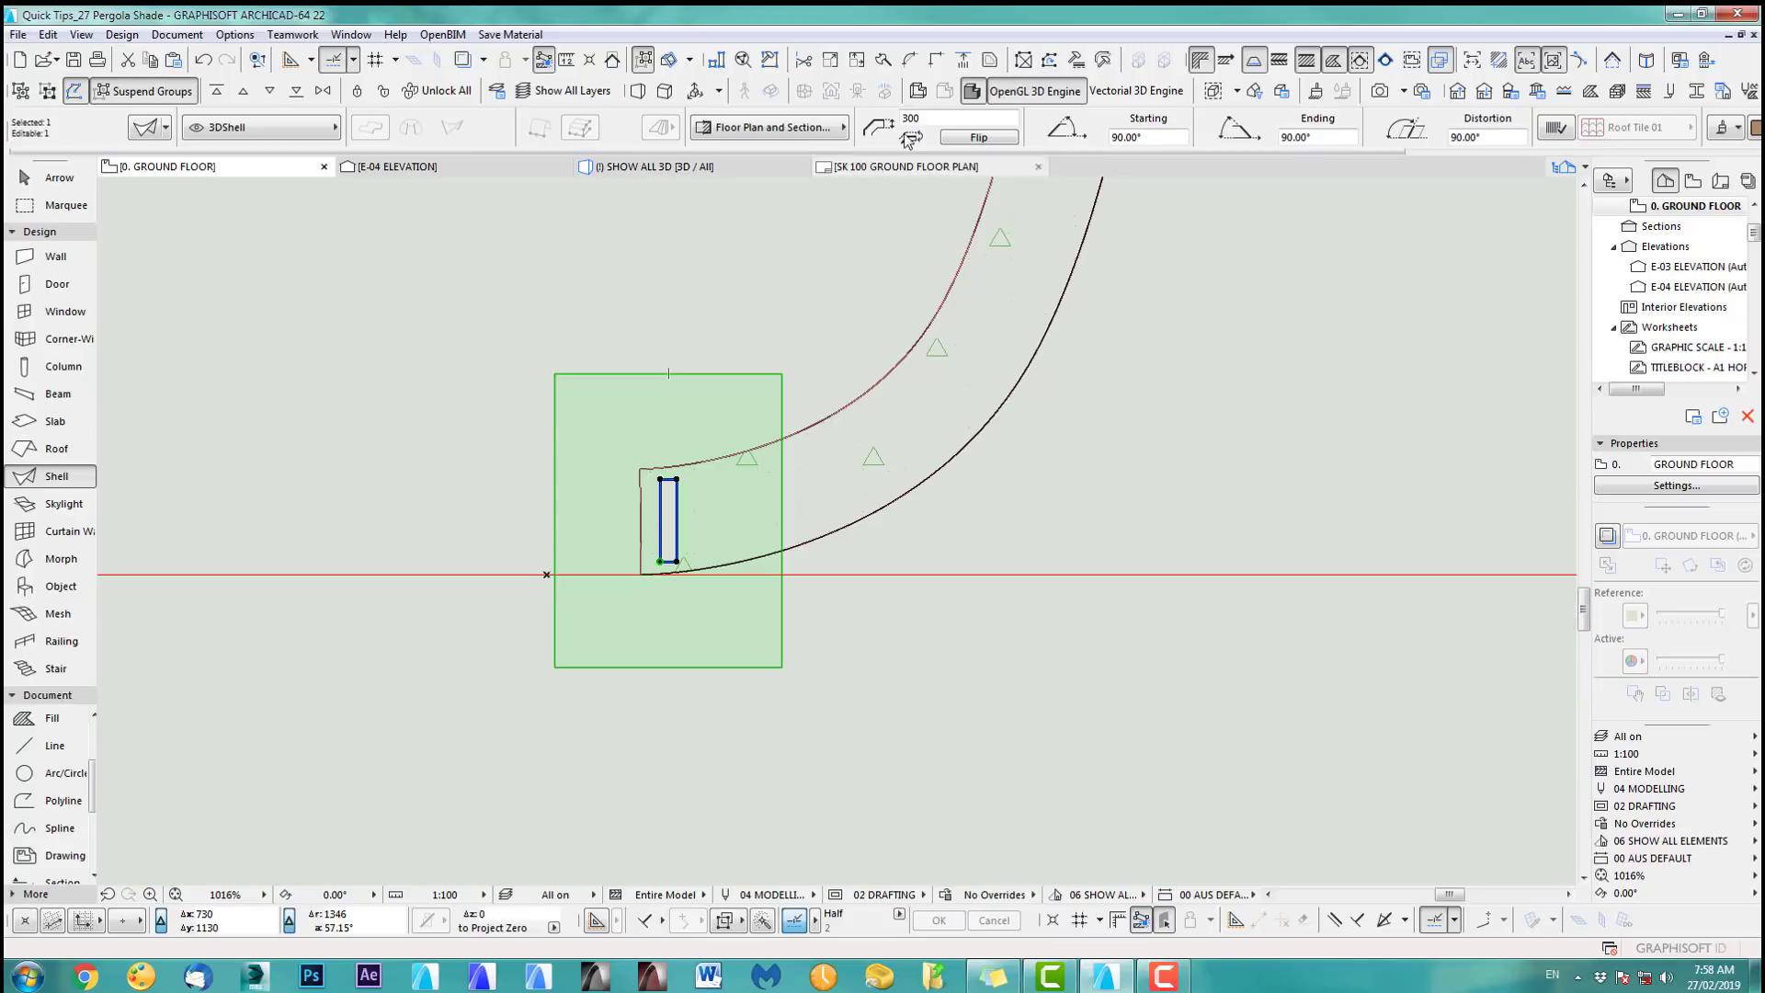
click(933, 117)
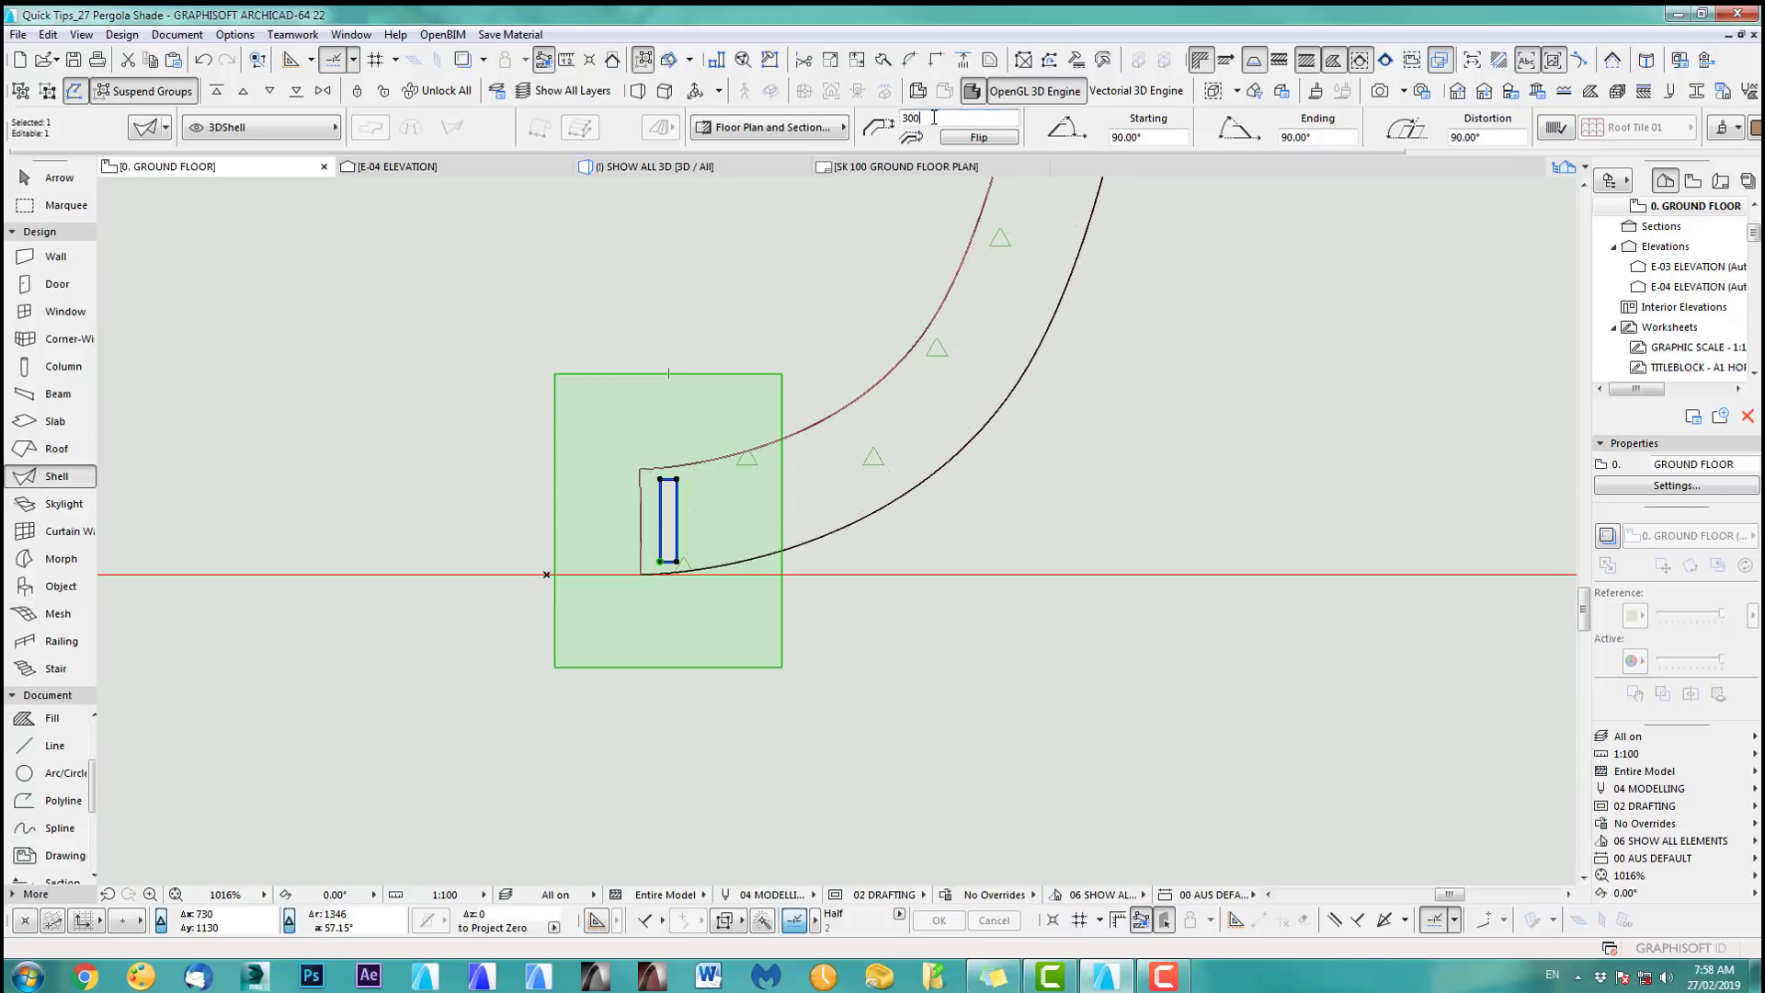
text(20)
key(Return)
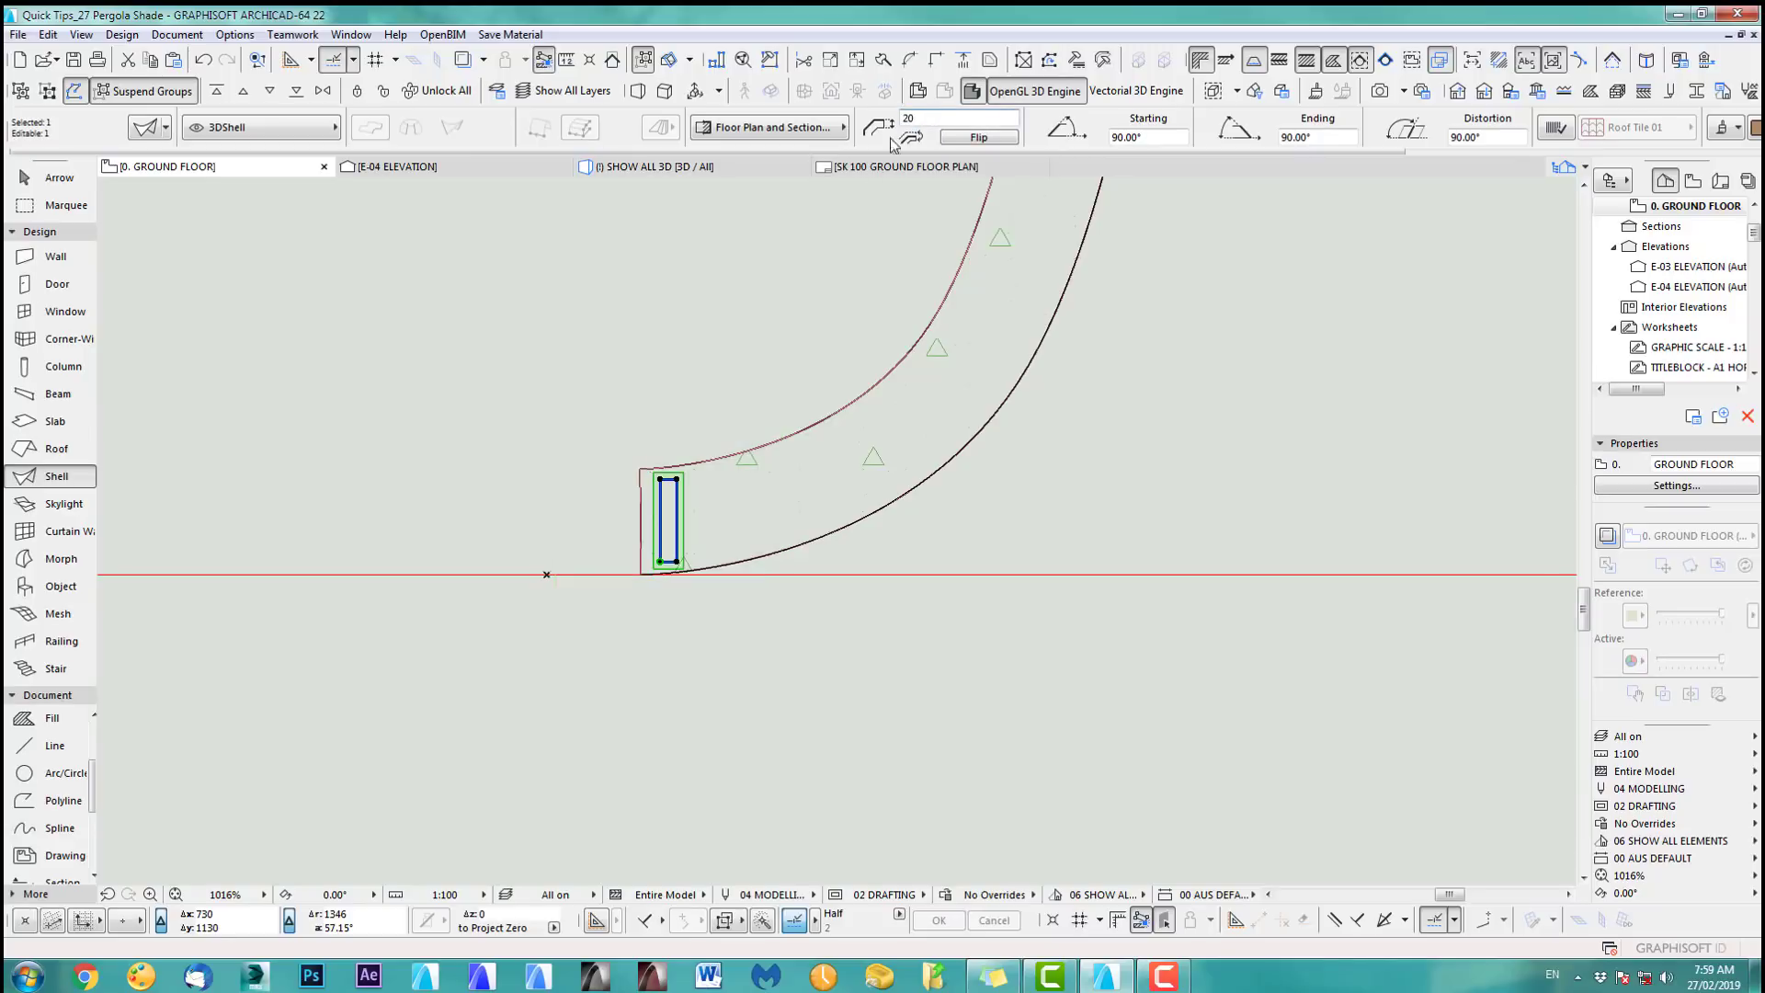
key(Escape)
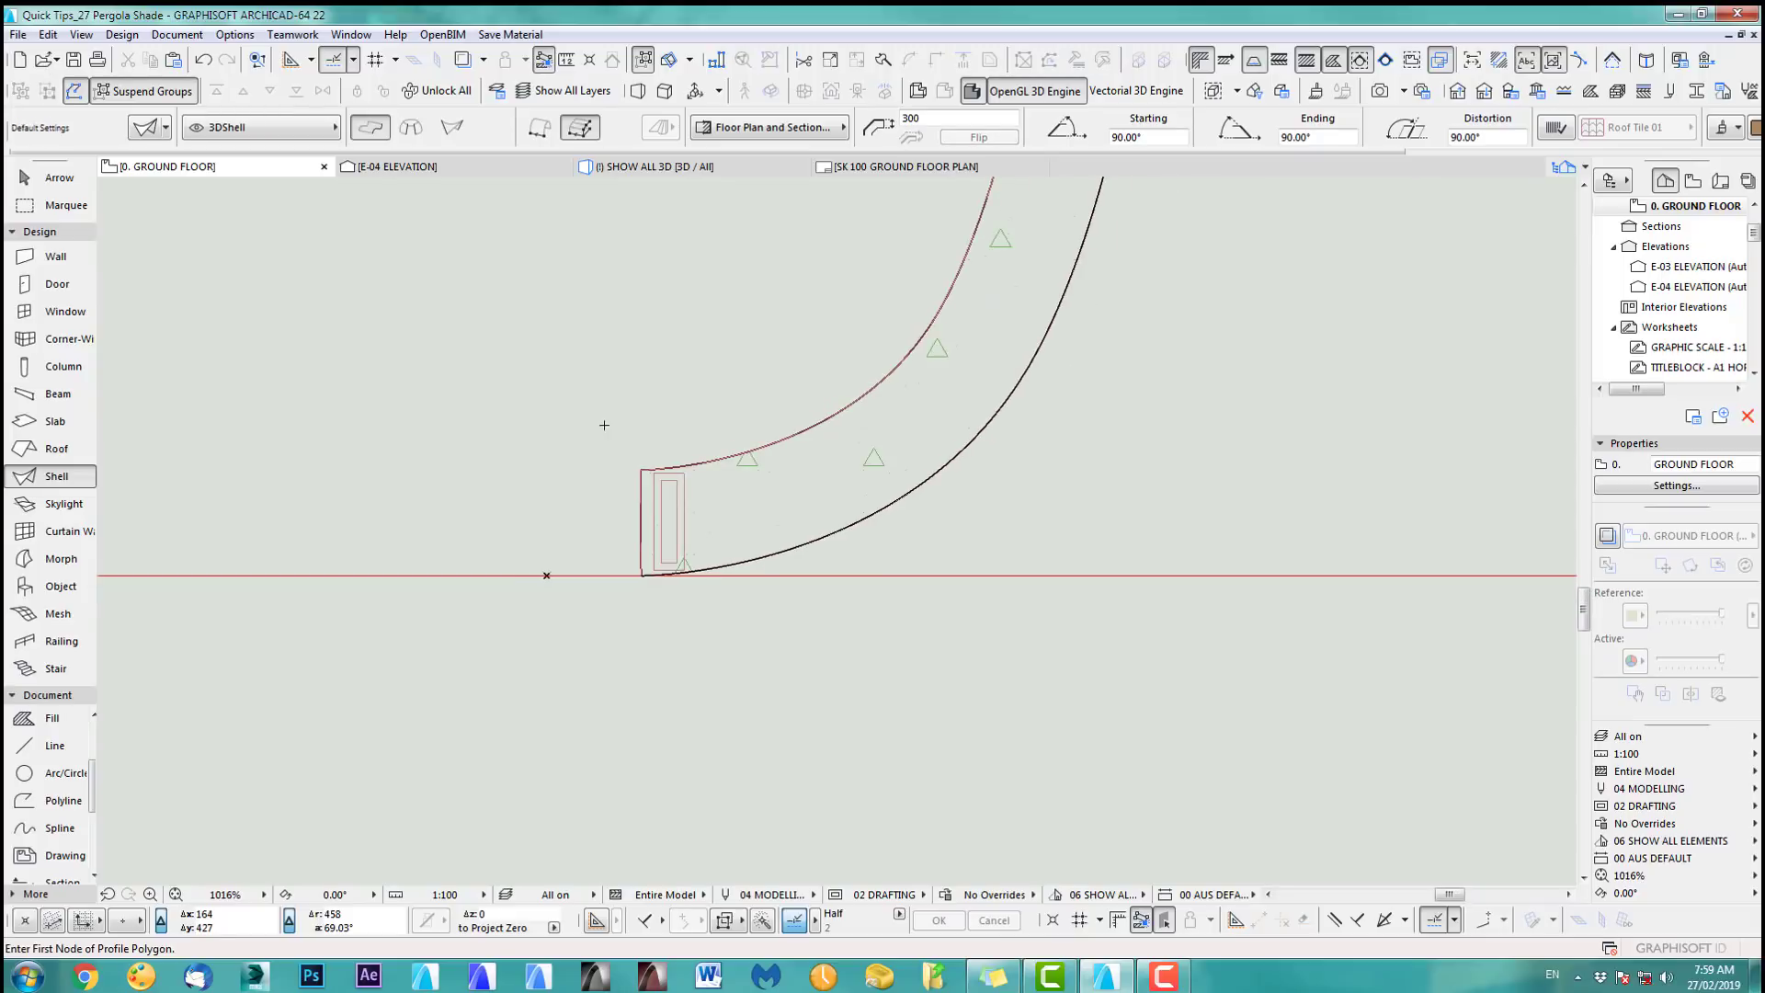
Check the model in 3D and move the small rectangular shell on plan clear of the curved shell's foot.
key(F3)
middle_drag(786, 604, 697, 585)
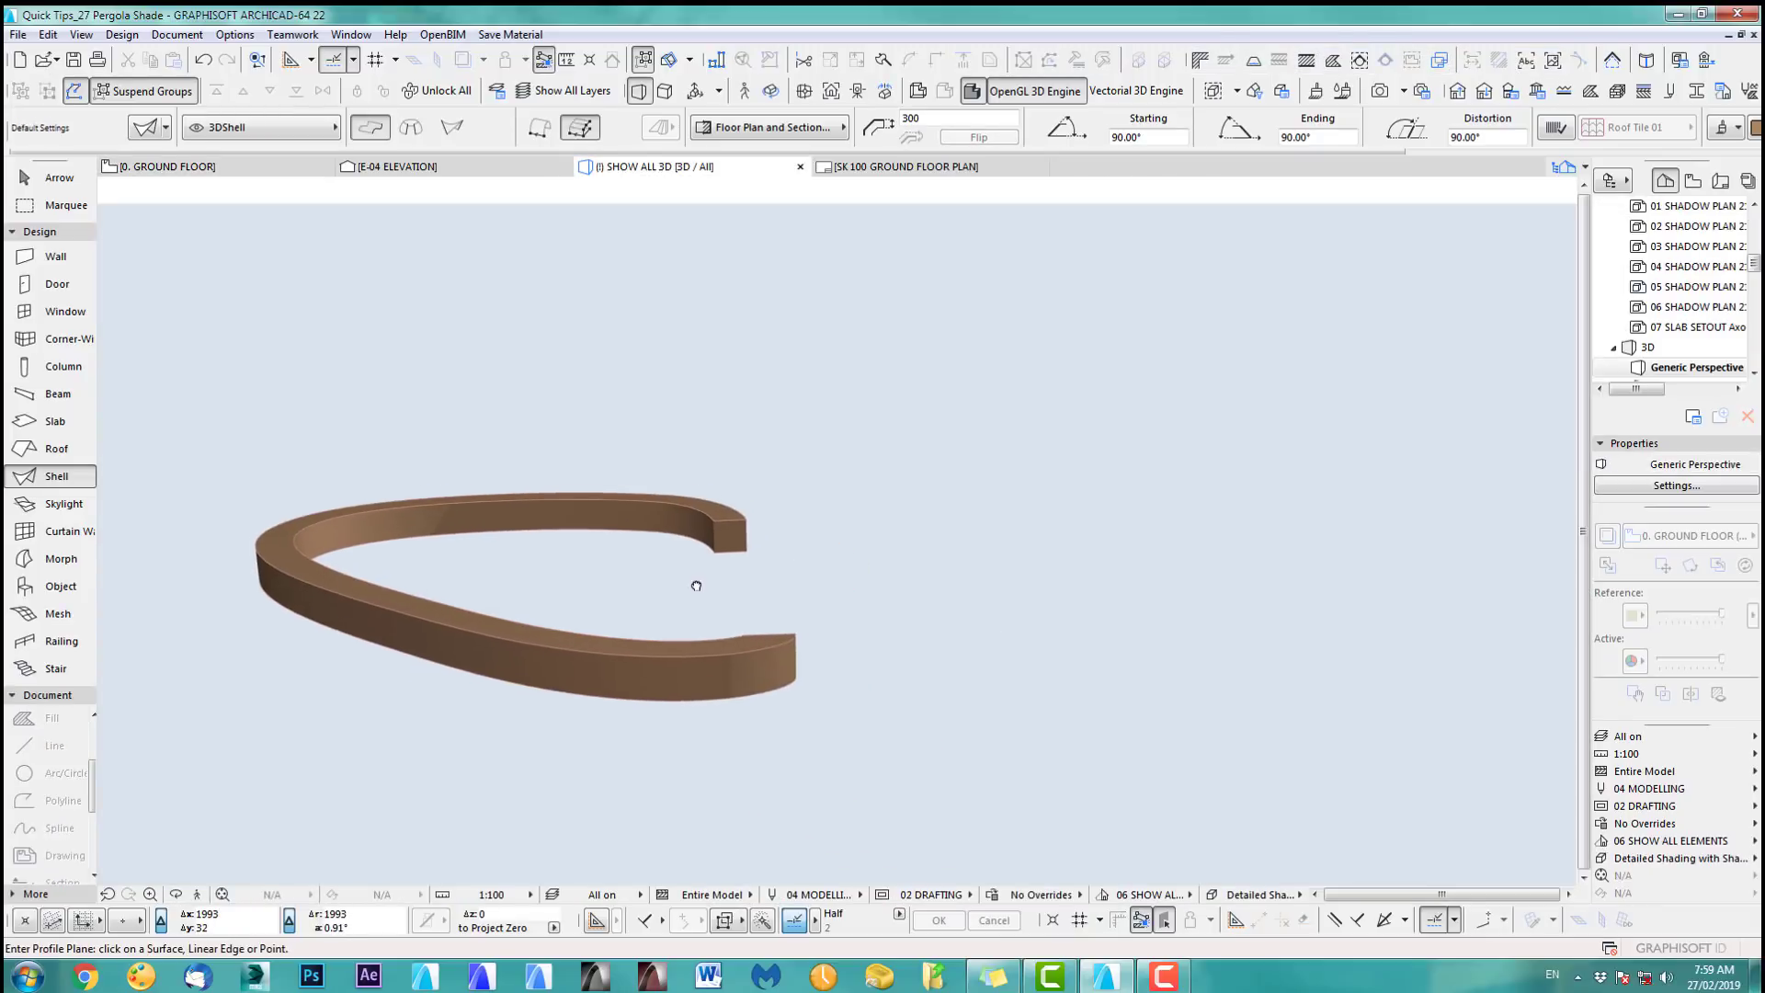
key(F2)
click(696, 586)
click(60, 178)
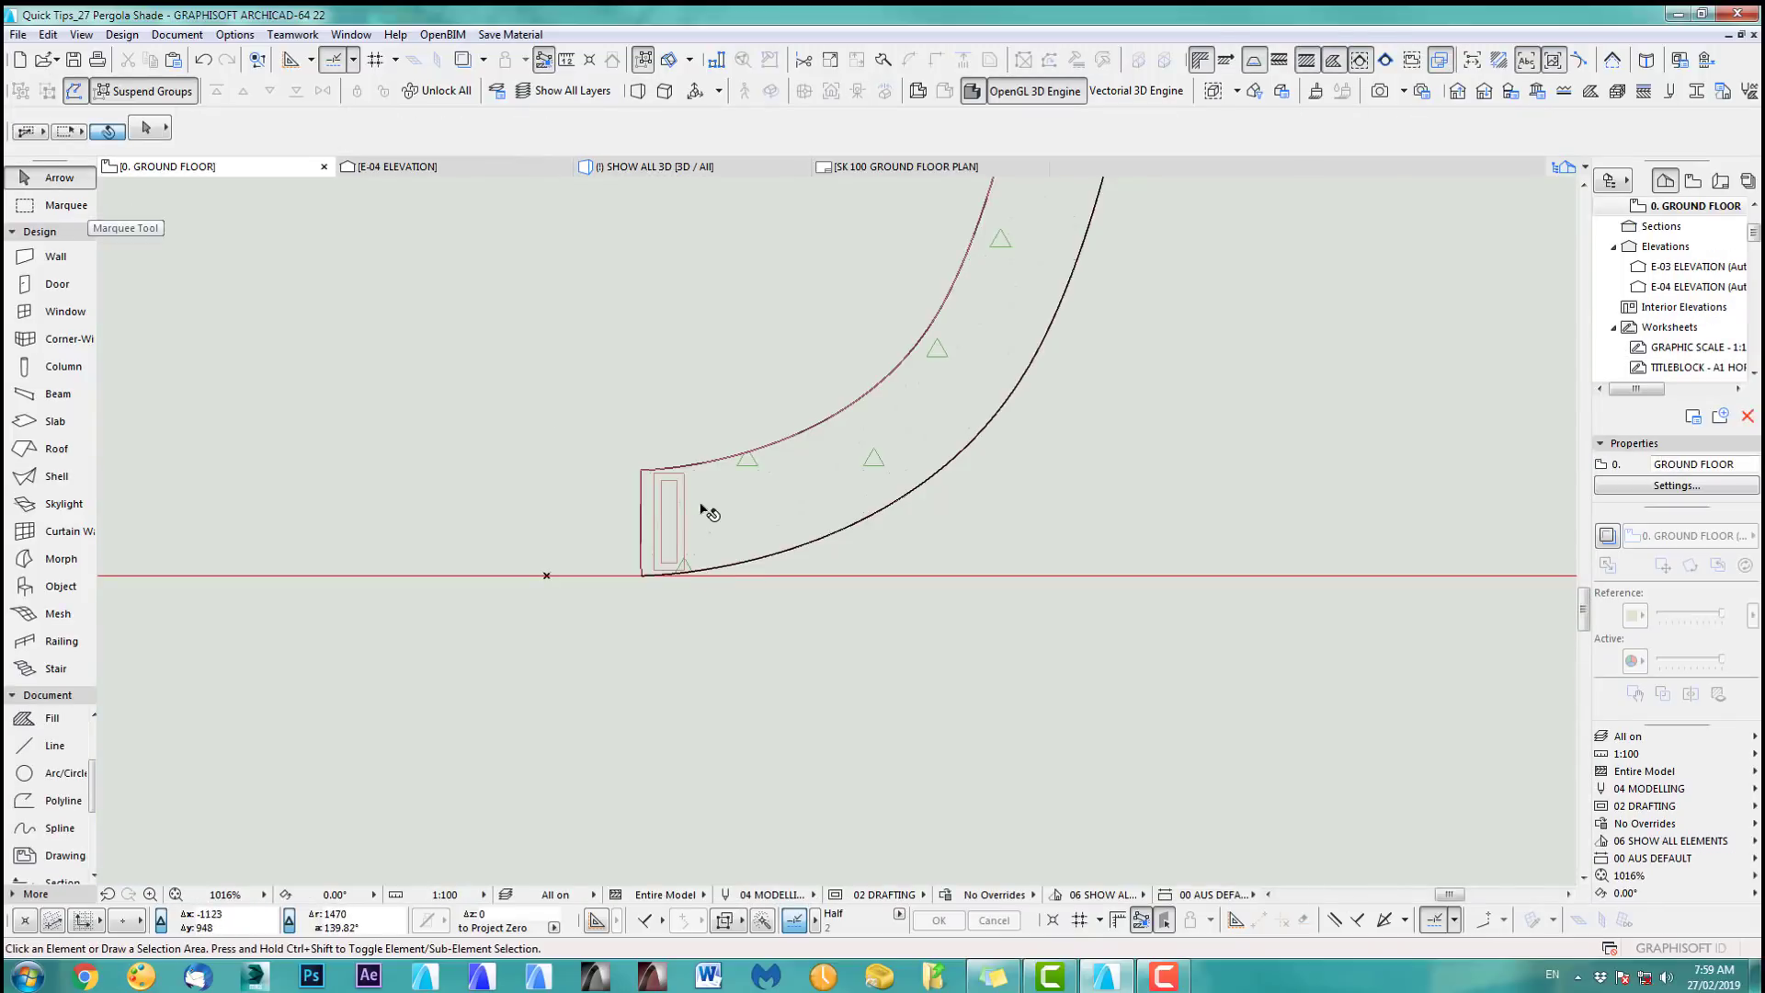
click(670, 493)
drag(683, 472, 534, 466)
click(535, 469)
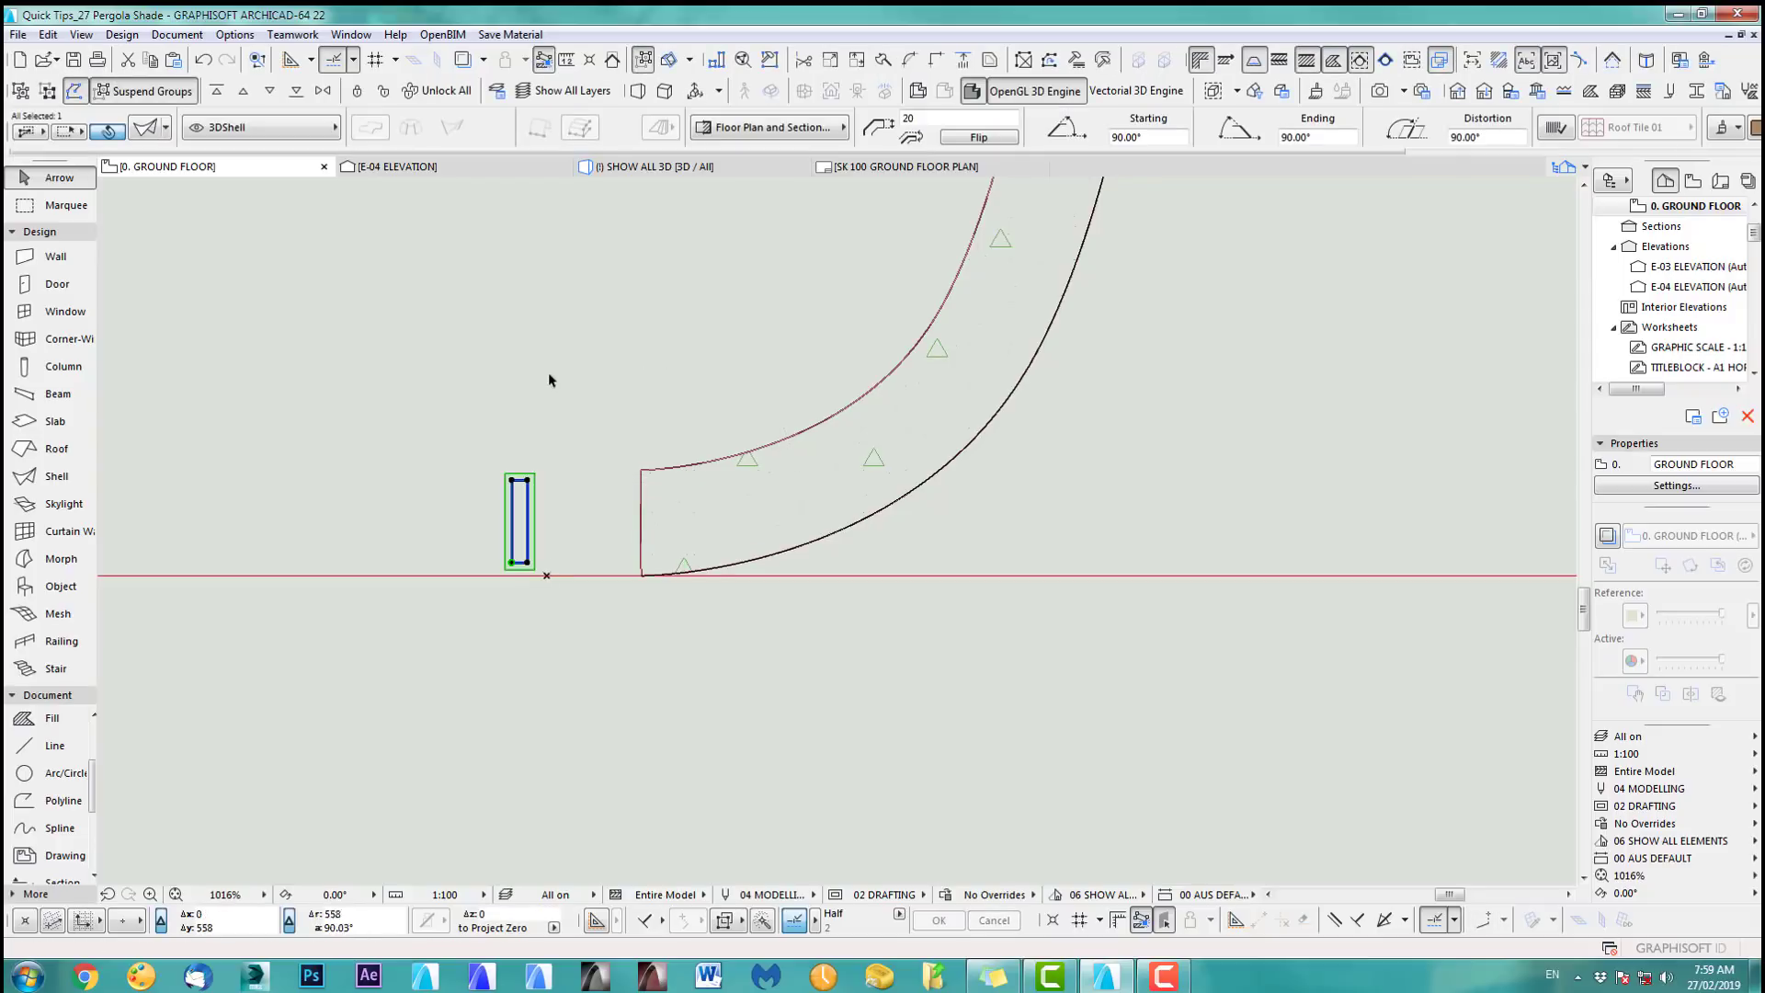
key(Escape)
Examine the small rectangular shell in 3D next to the end of the curved shell.
key(F3)
scroll(735, 561, up, 6)
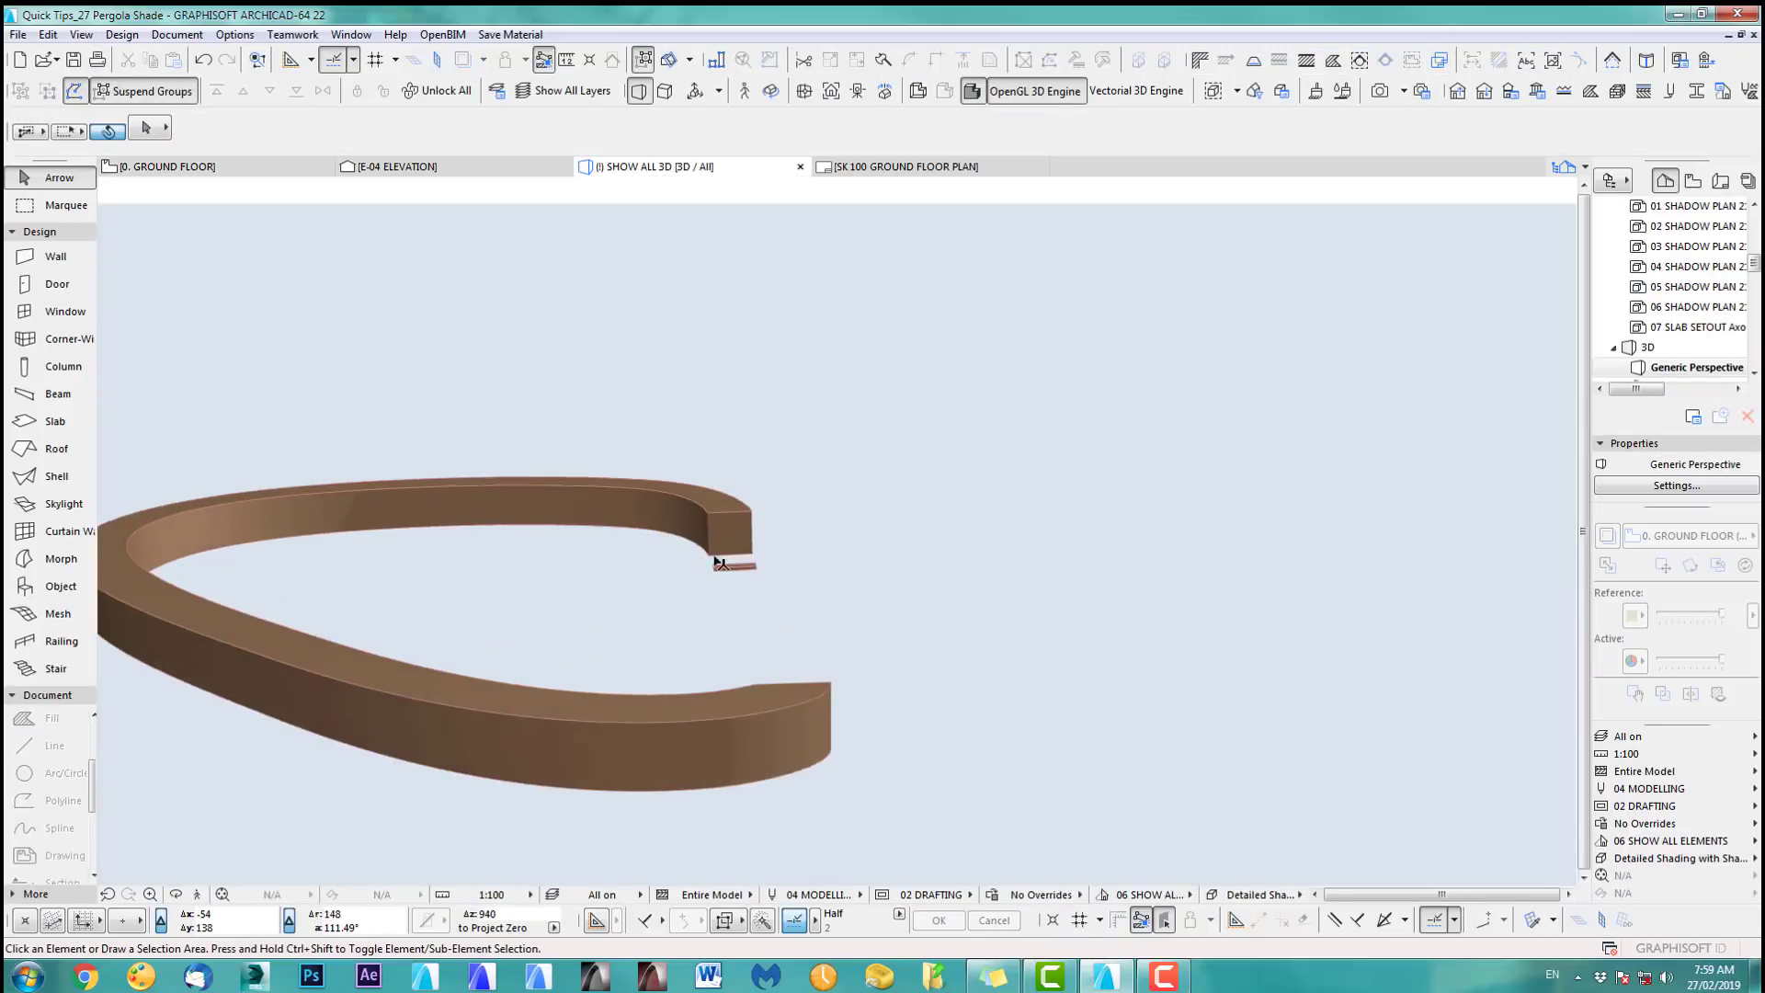
key(o)
drag(686, 572, 642, 679)
middle_drag(641, 678, 773, 539)
scroll(773, 539, up, 3)
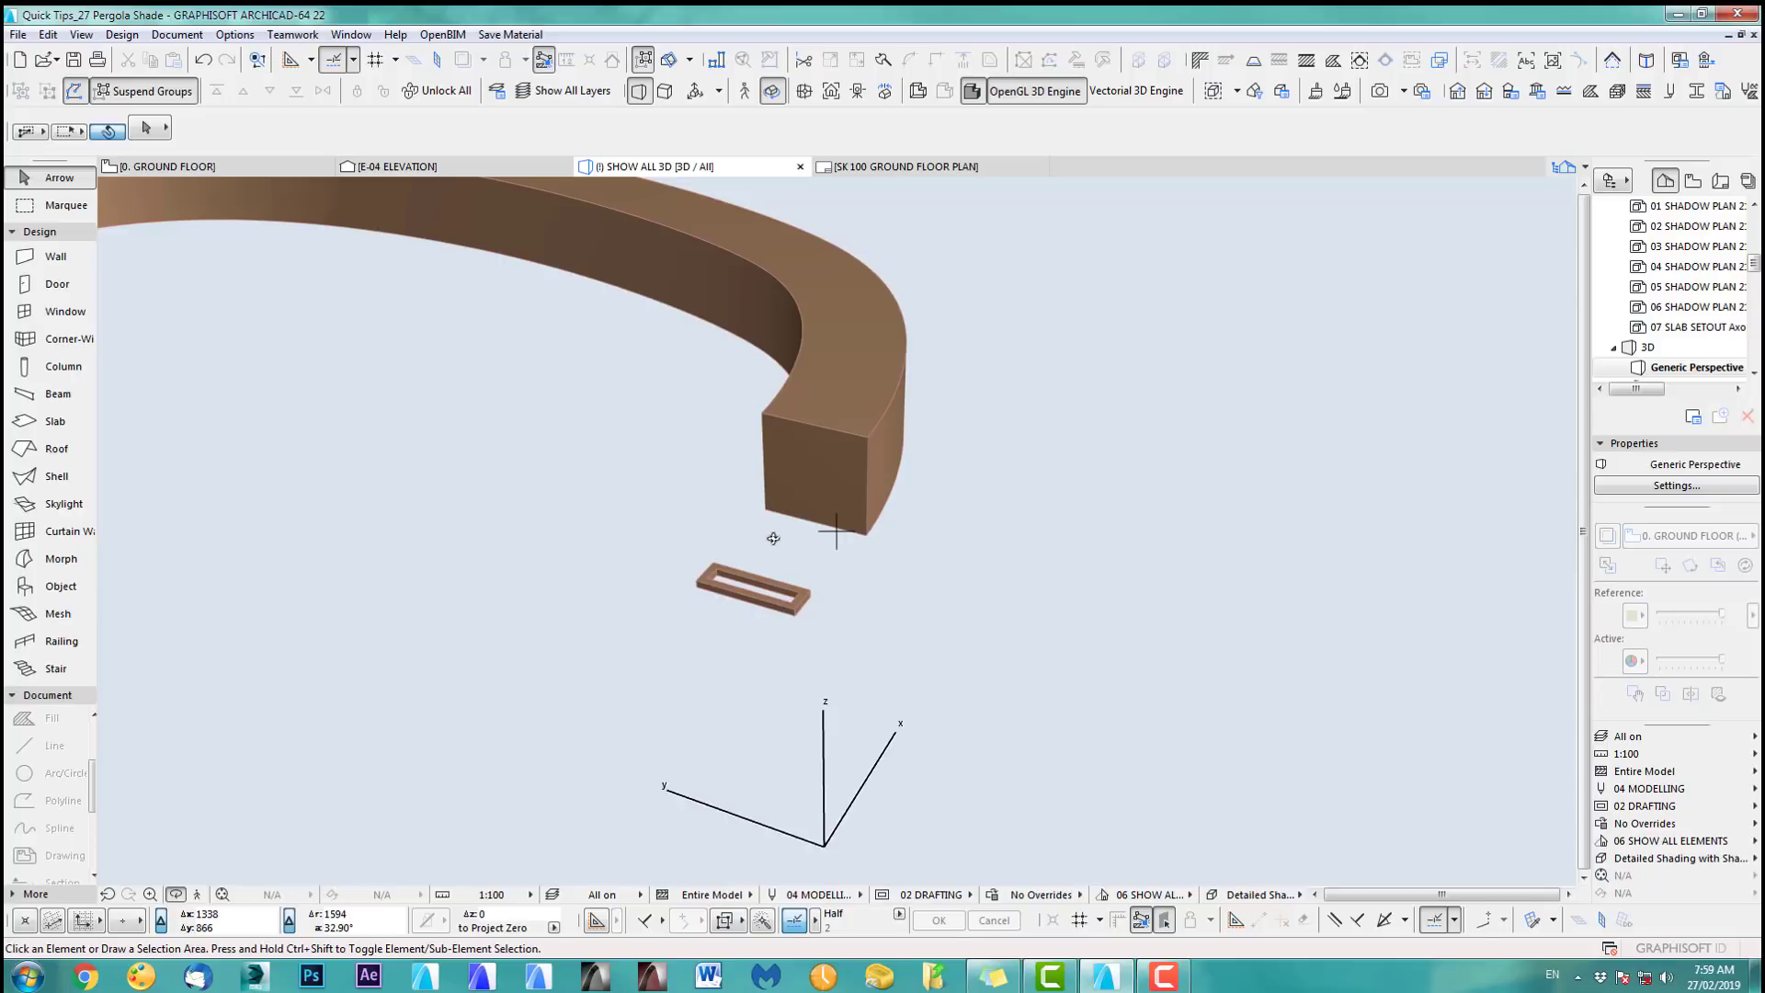
drag(824, 603, 808, 625)
click(72, 208)
click(68, 181)
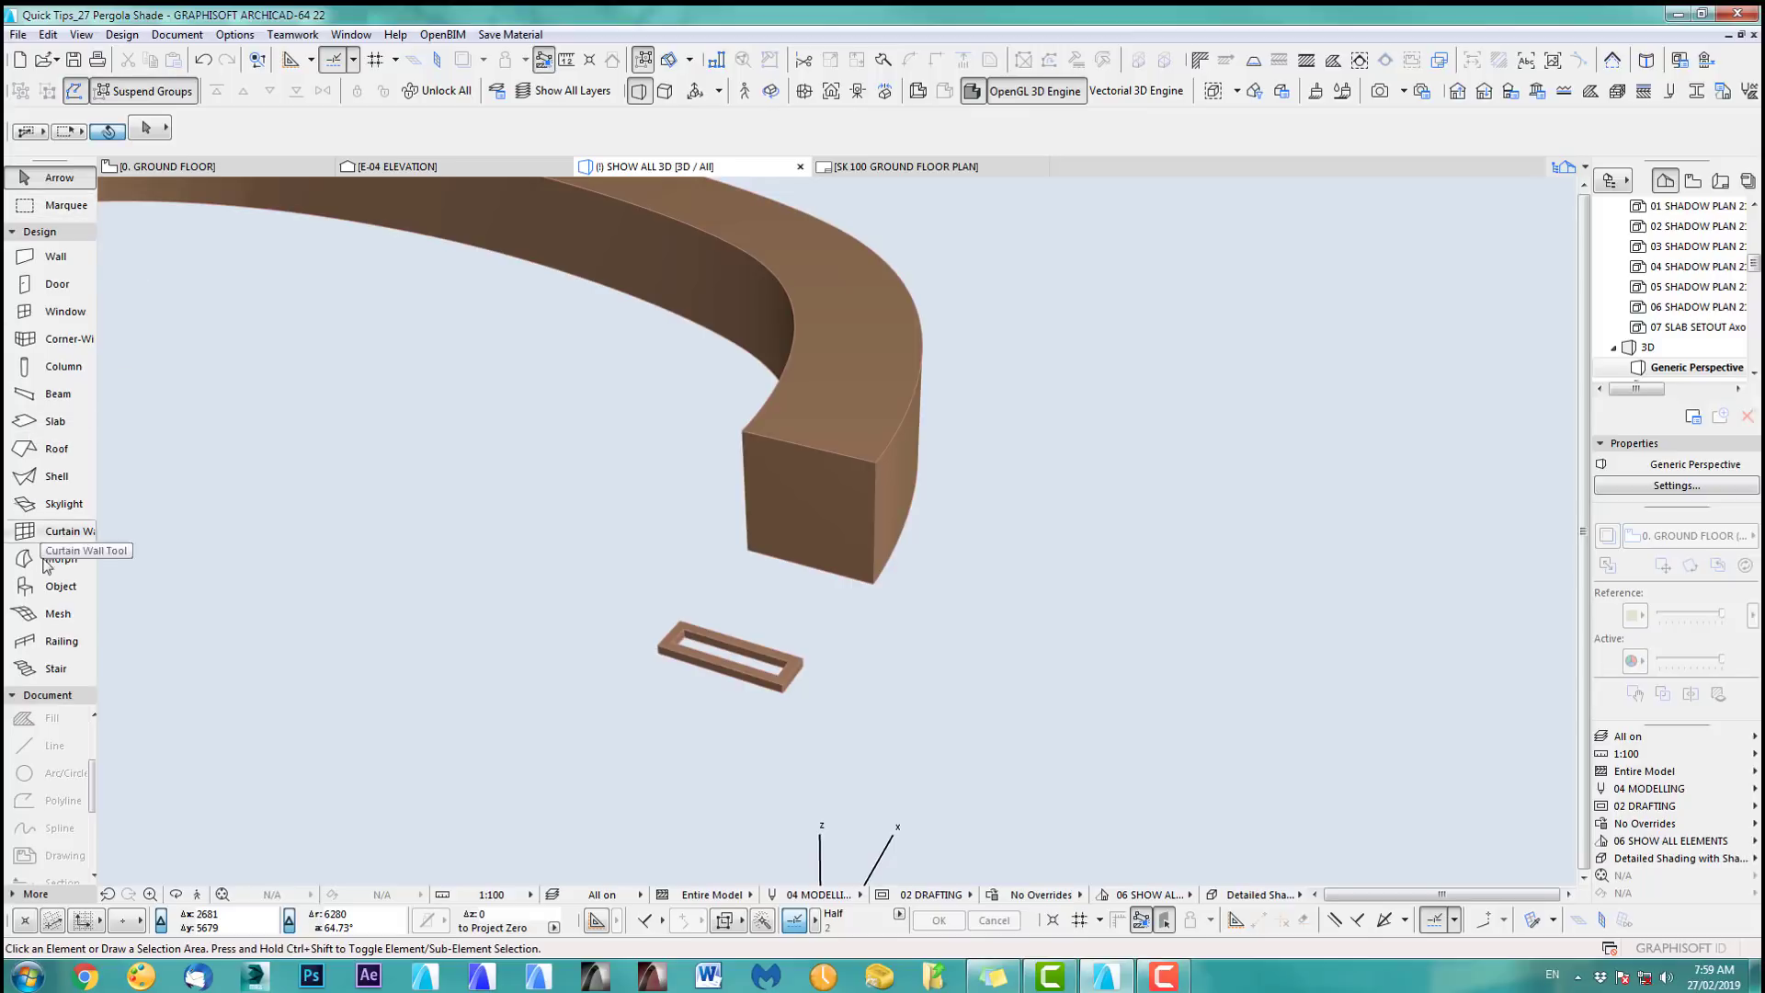
Try a thickness of 40 on the small rectangular shell, view it in 3D and undo the change.
click(782, 685)
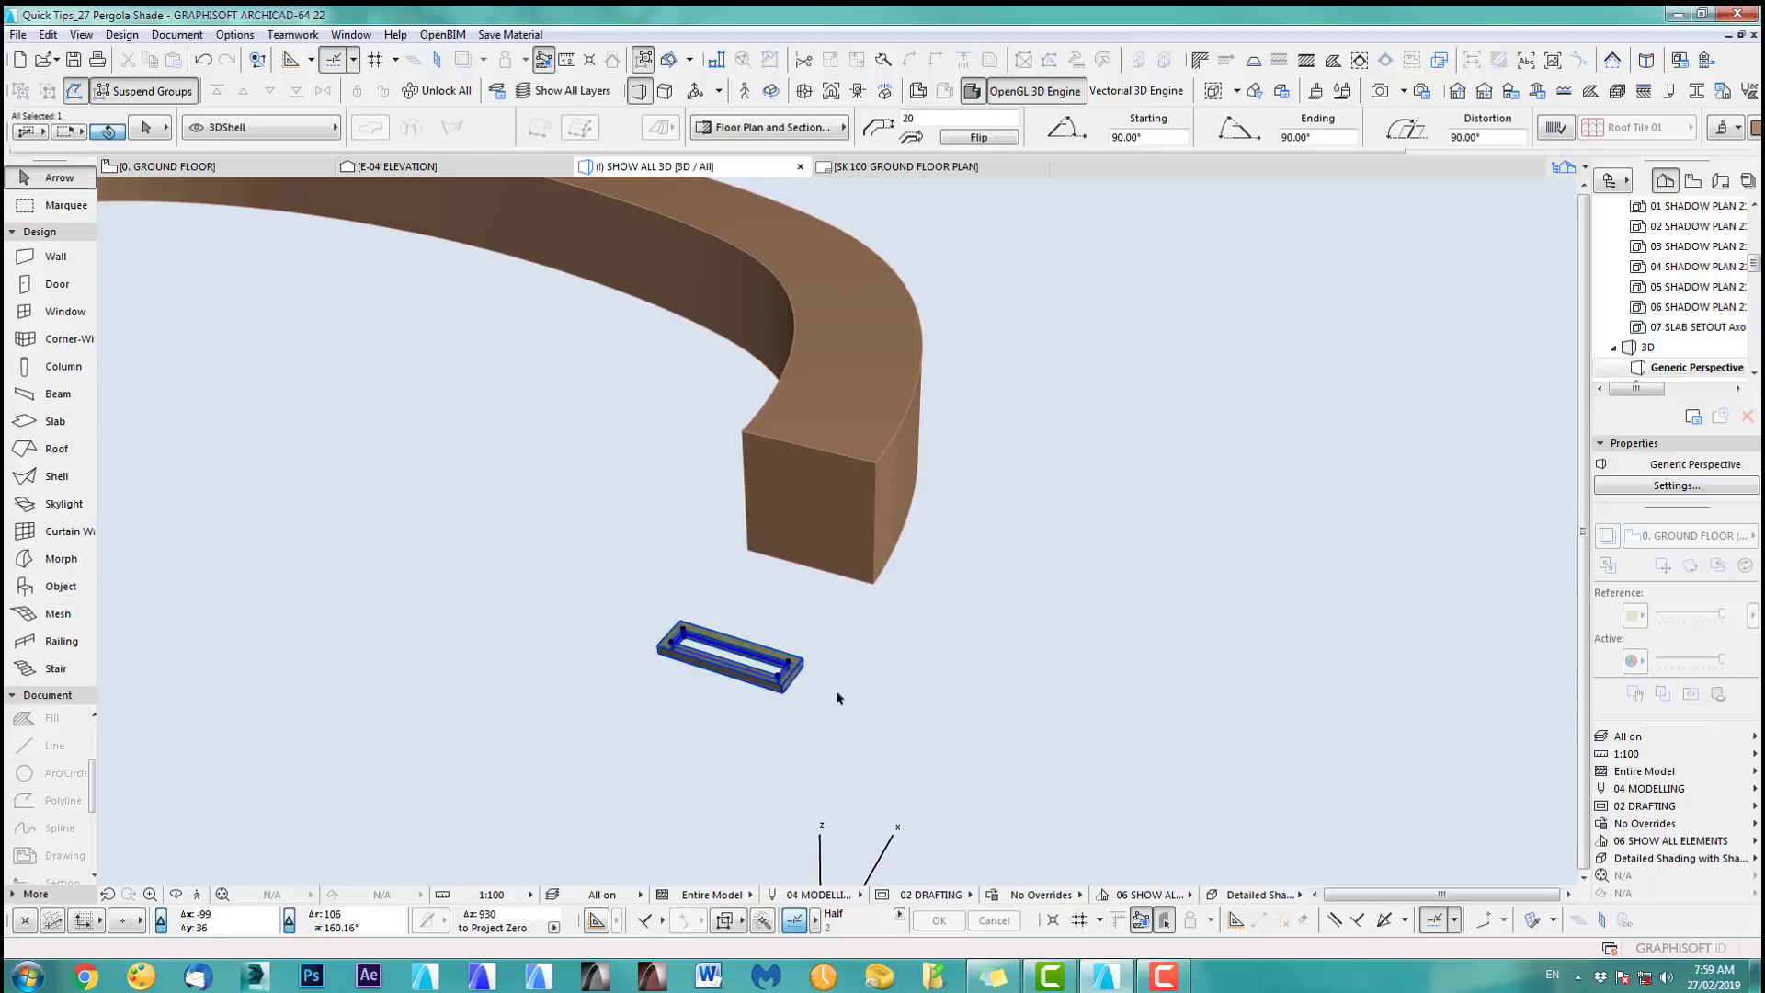
click(931, 117)
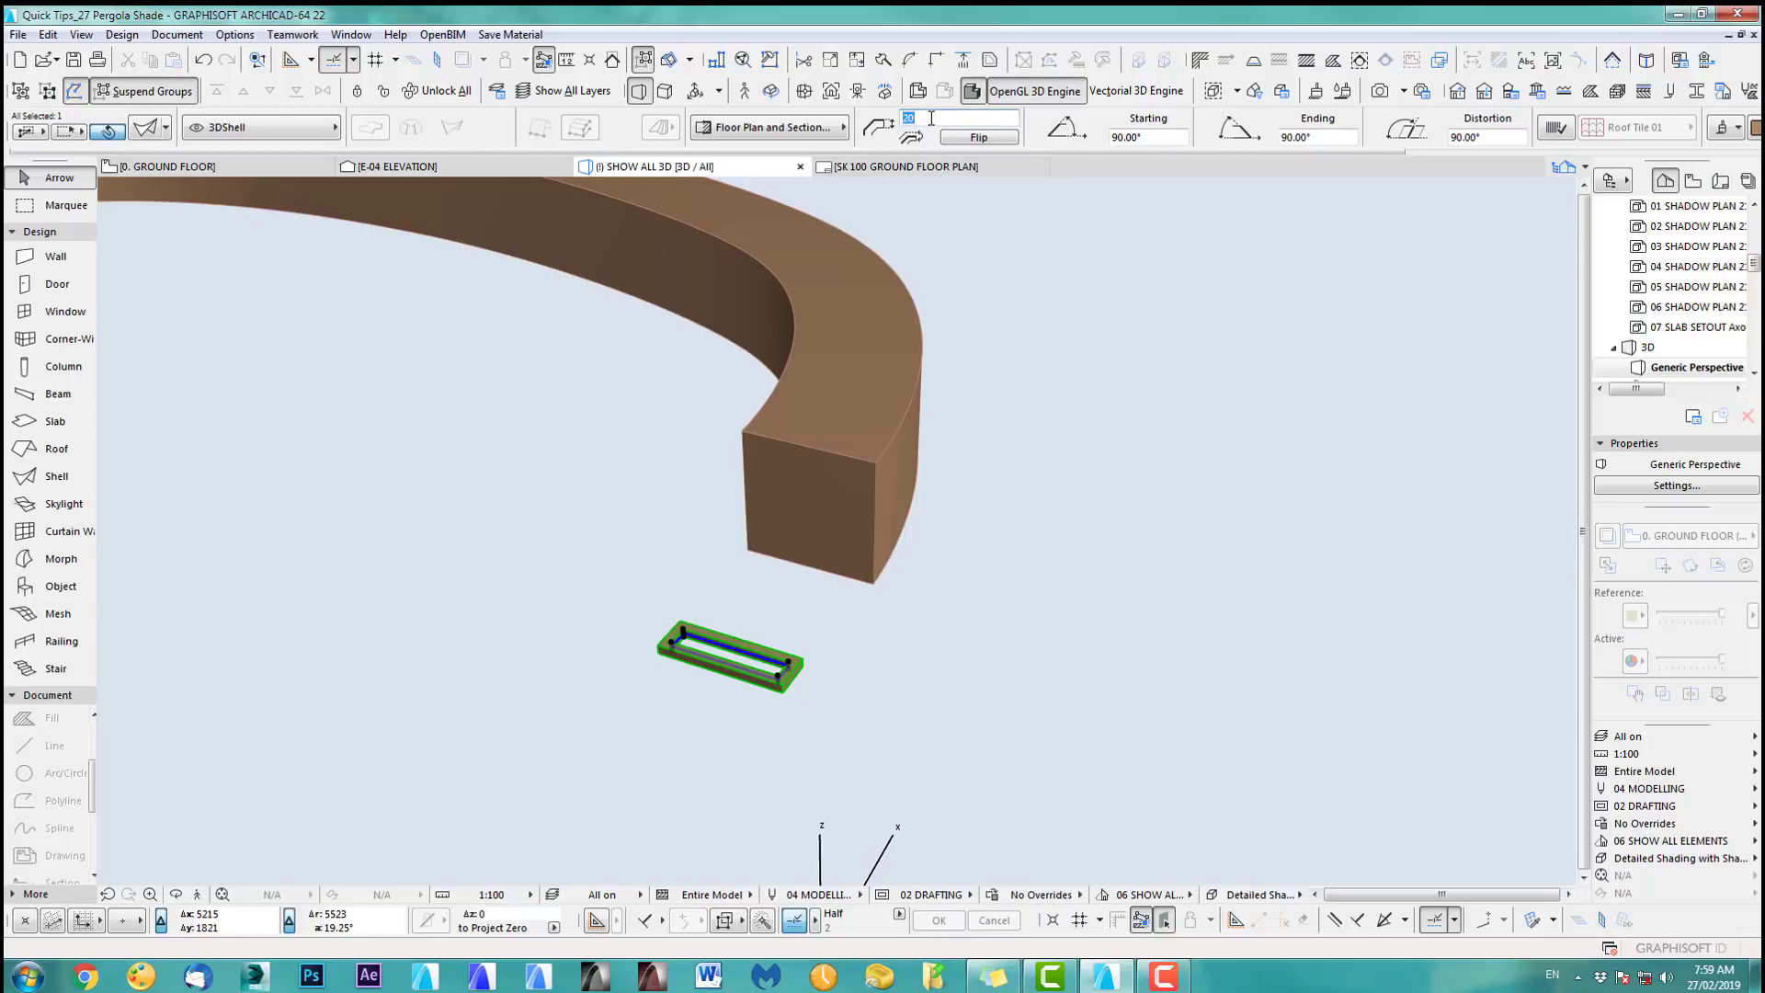
key(Return)
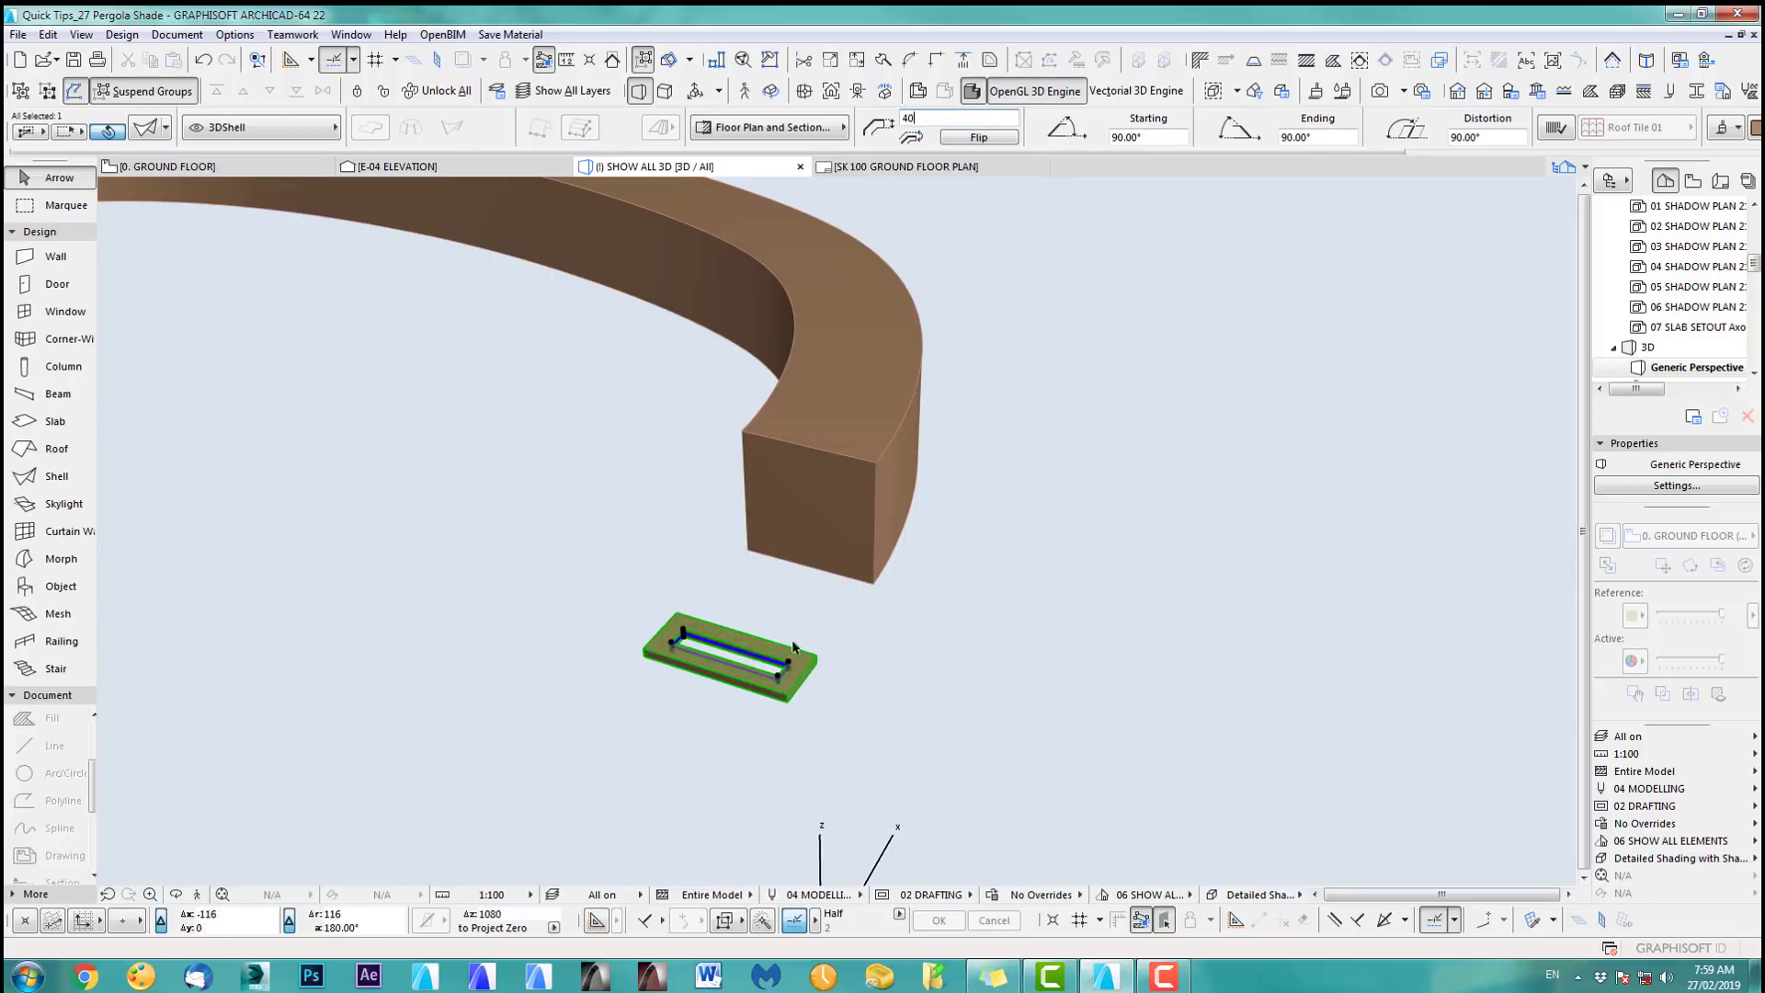
middle_drag(779, 591, 921, 596)
scroll(951, 598, down, 4)
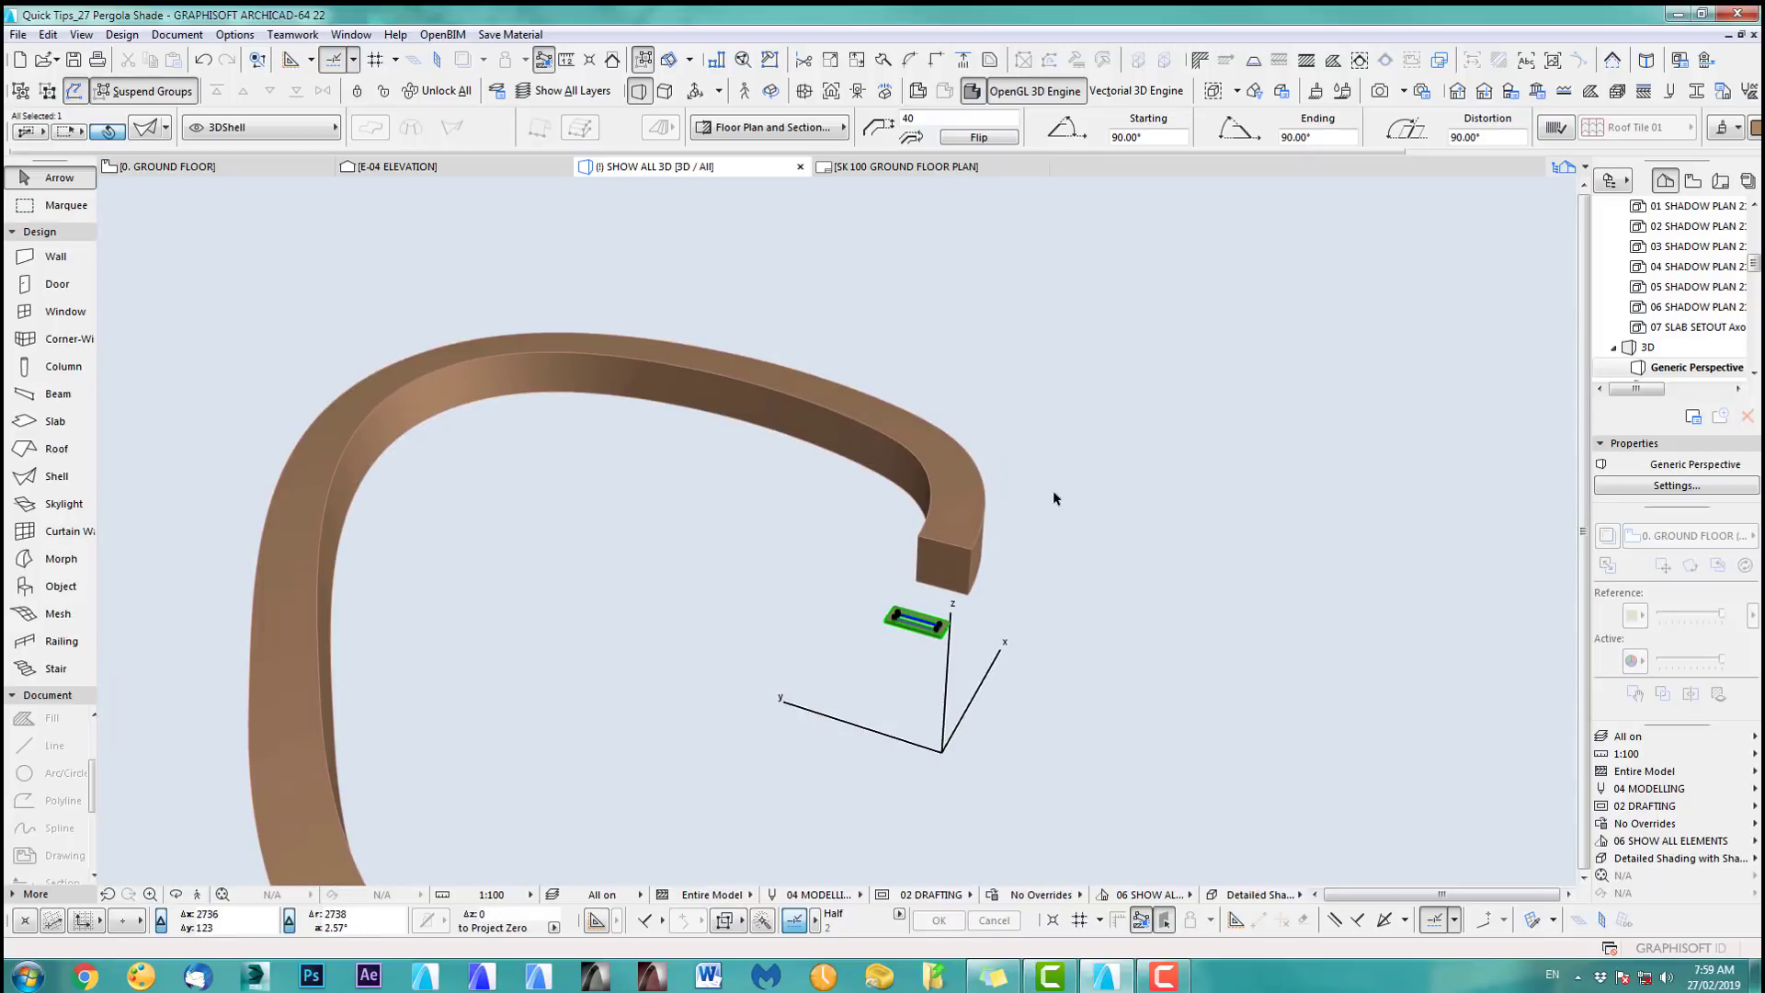
key(ctrl+z)
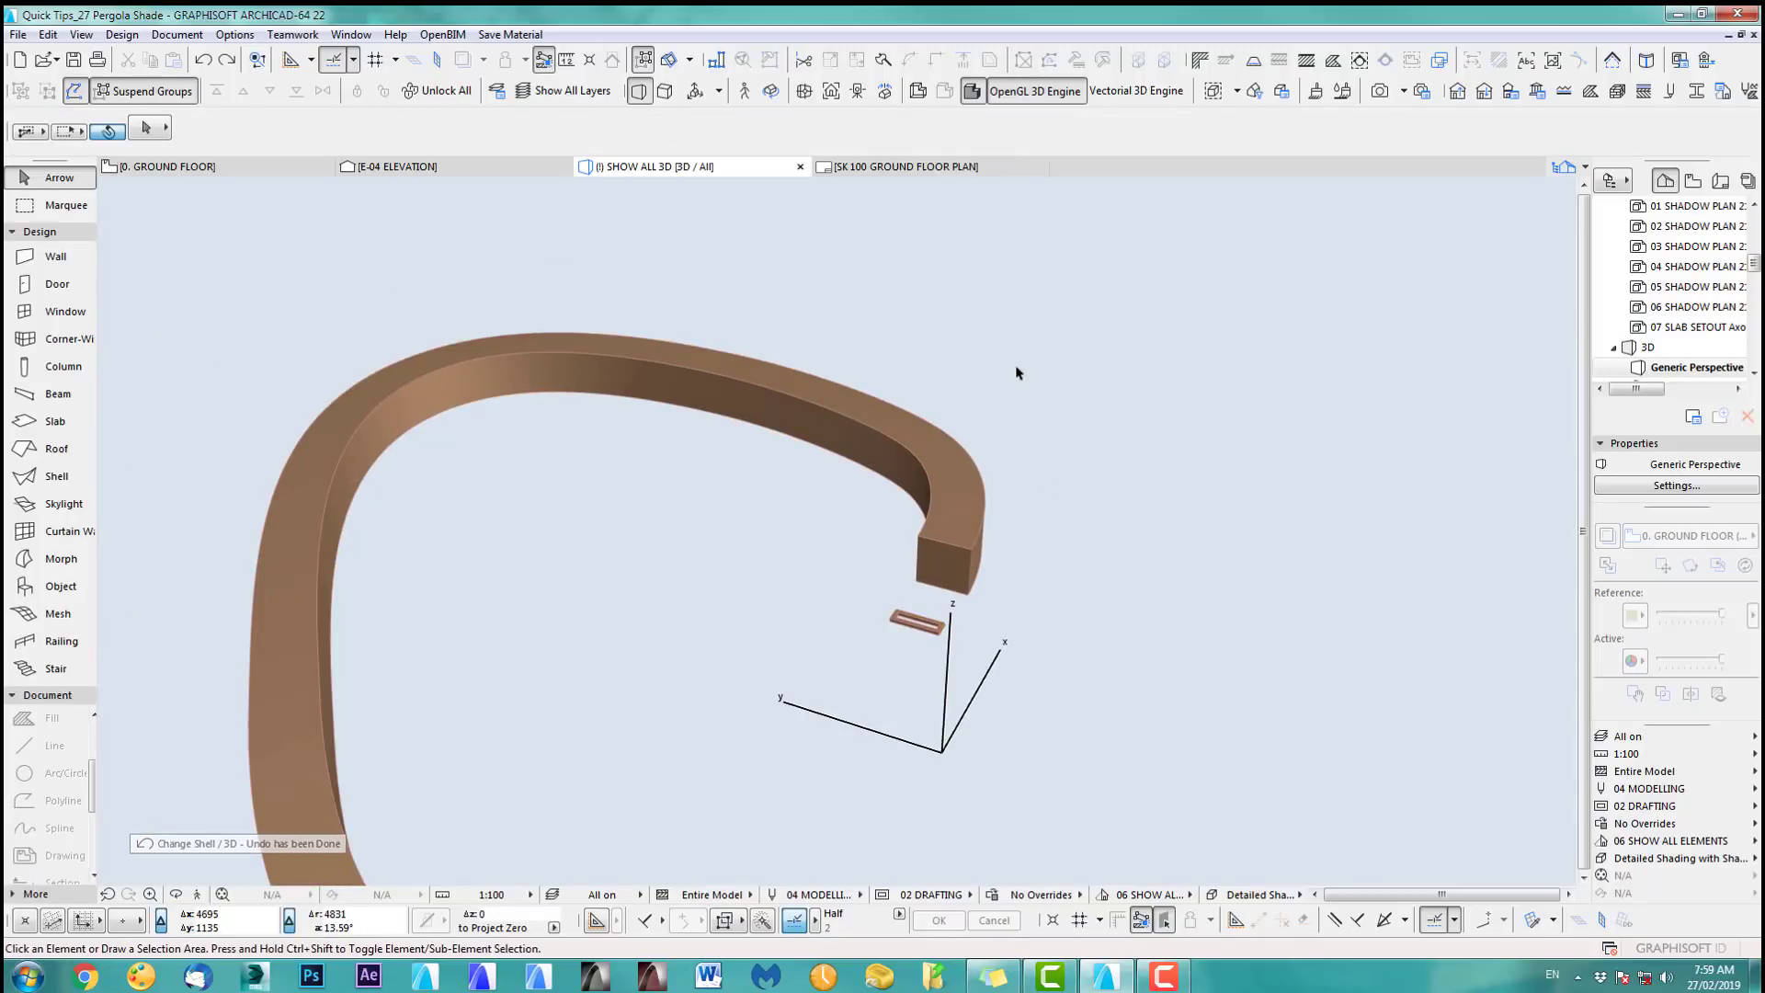
On the ground floor plan, move the small rectangular shell along the base line to outside the curved shell's opposite foot.
key(F2)
middle_drag(718, 539, 918, 539)
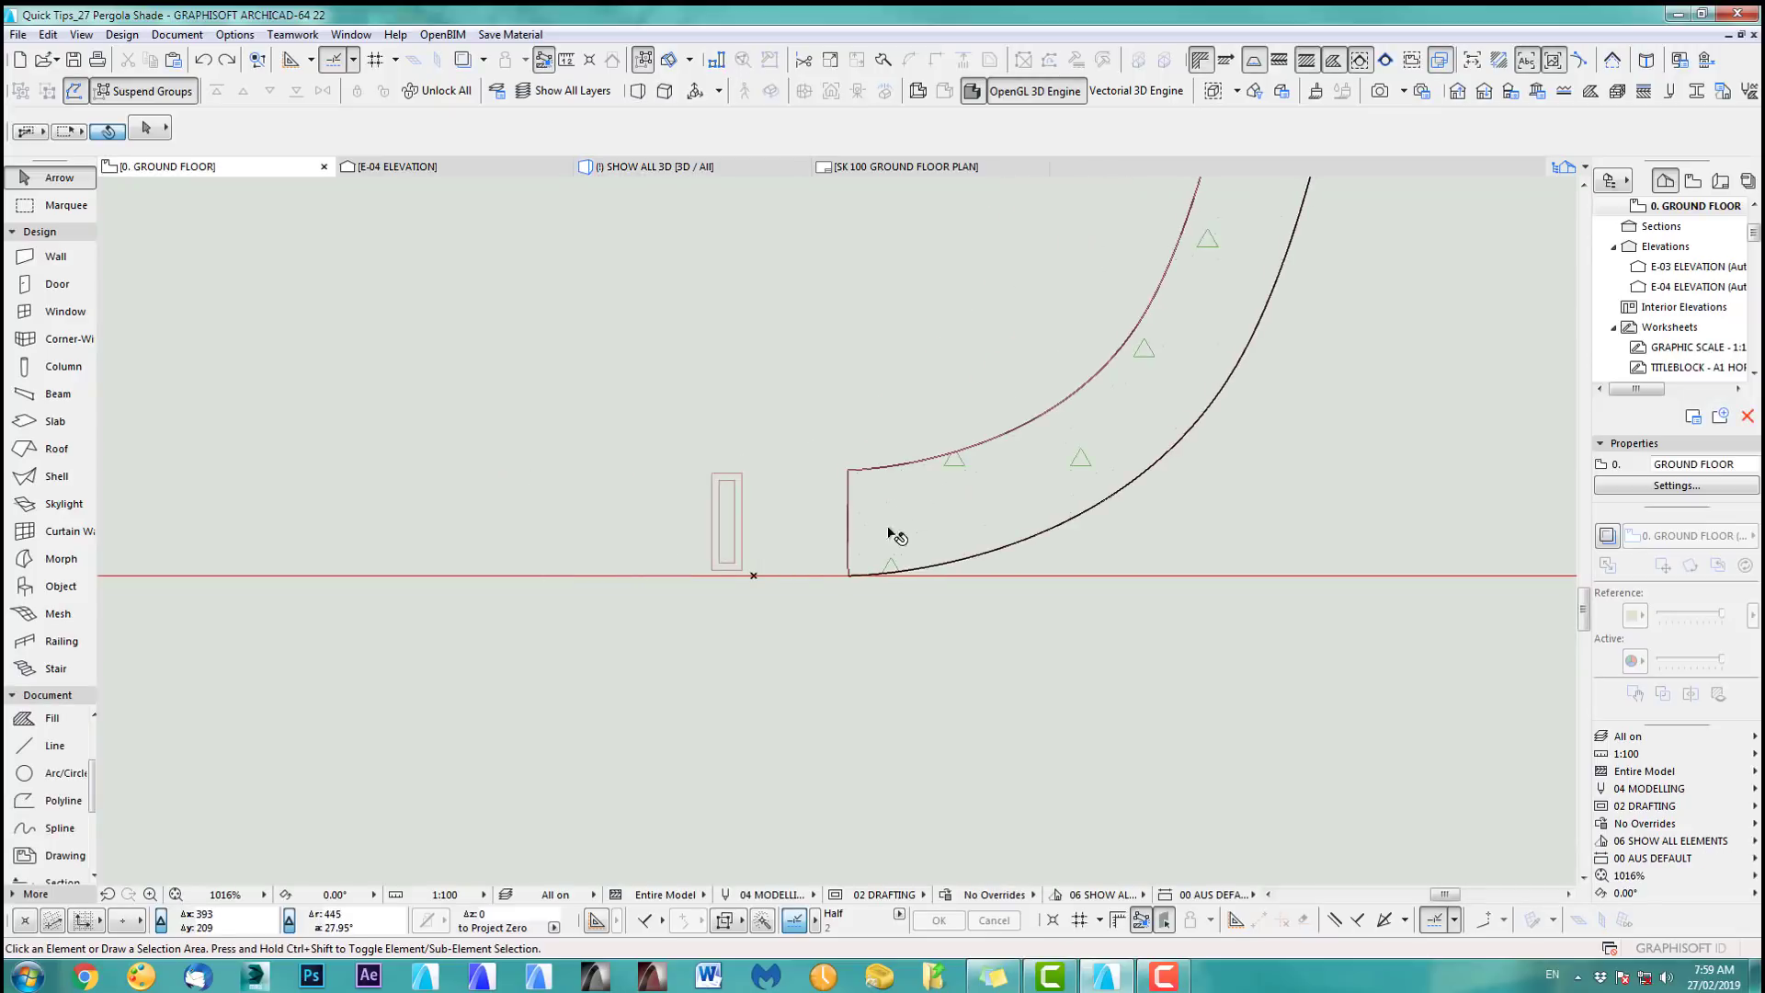
scroll(879, 607, down, 6)
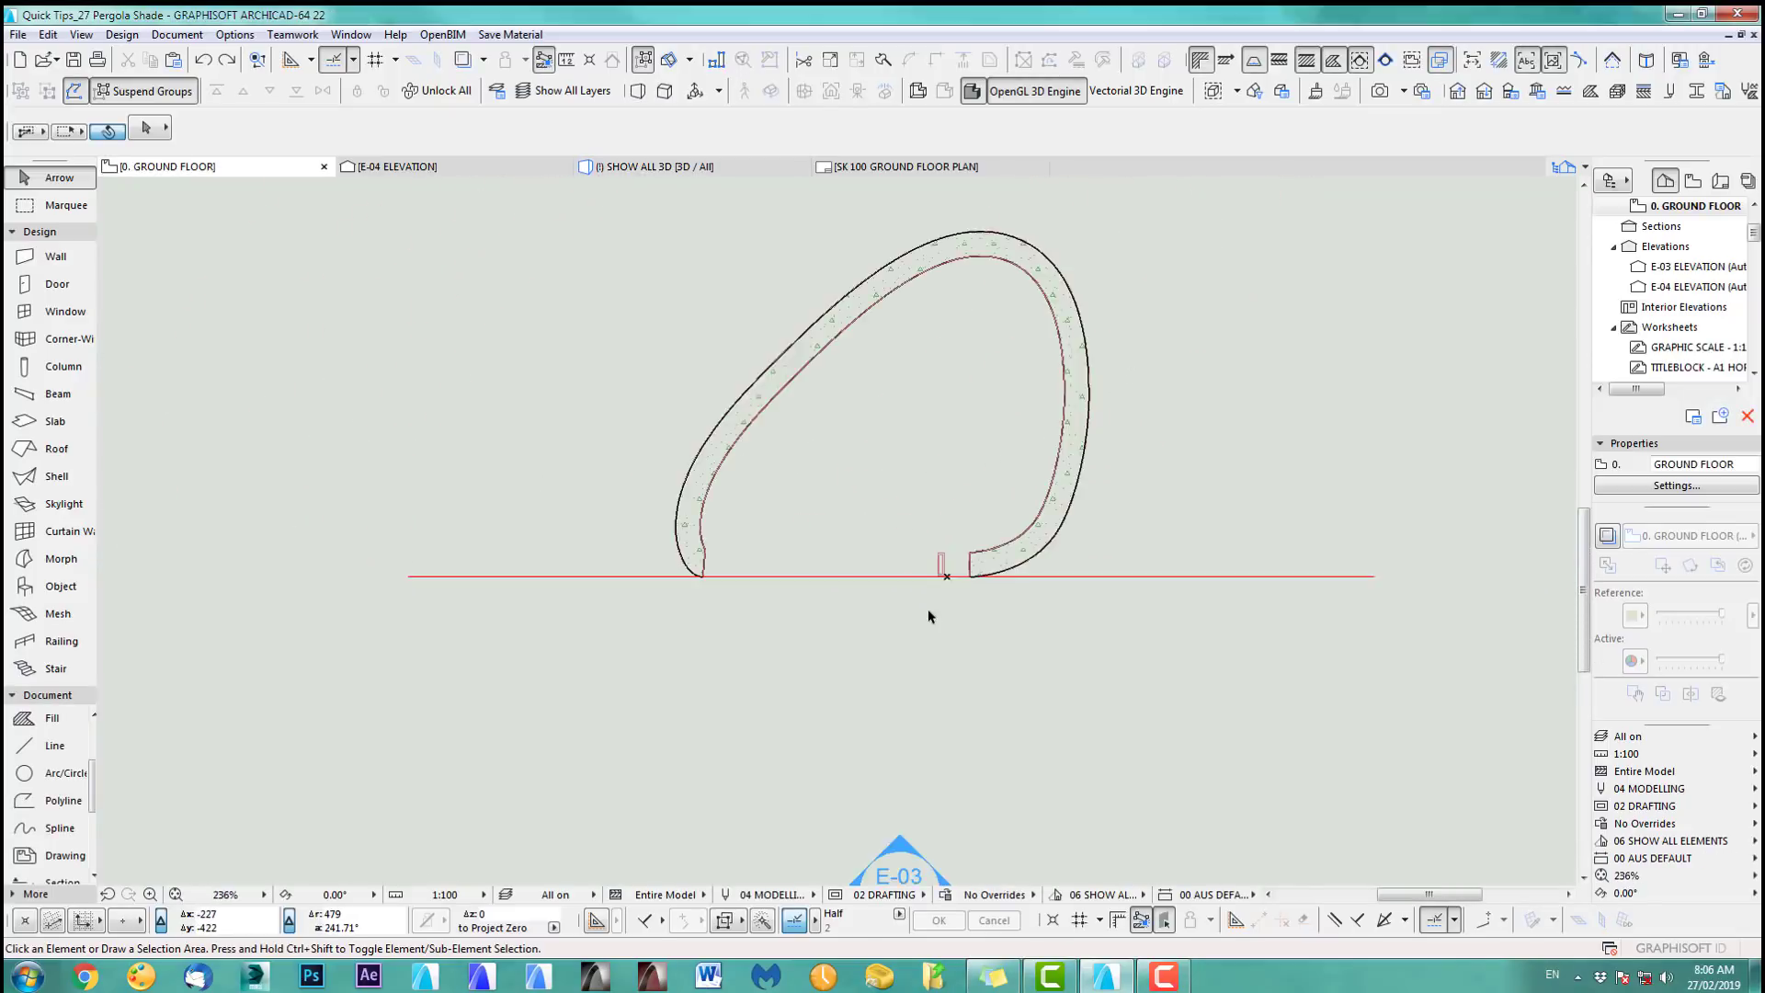
scroll(929, 611, up, 2)
scroll(929, 616, up, 3)
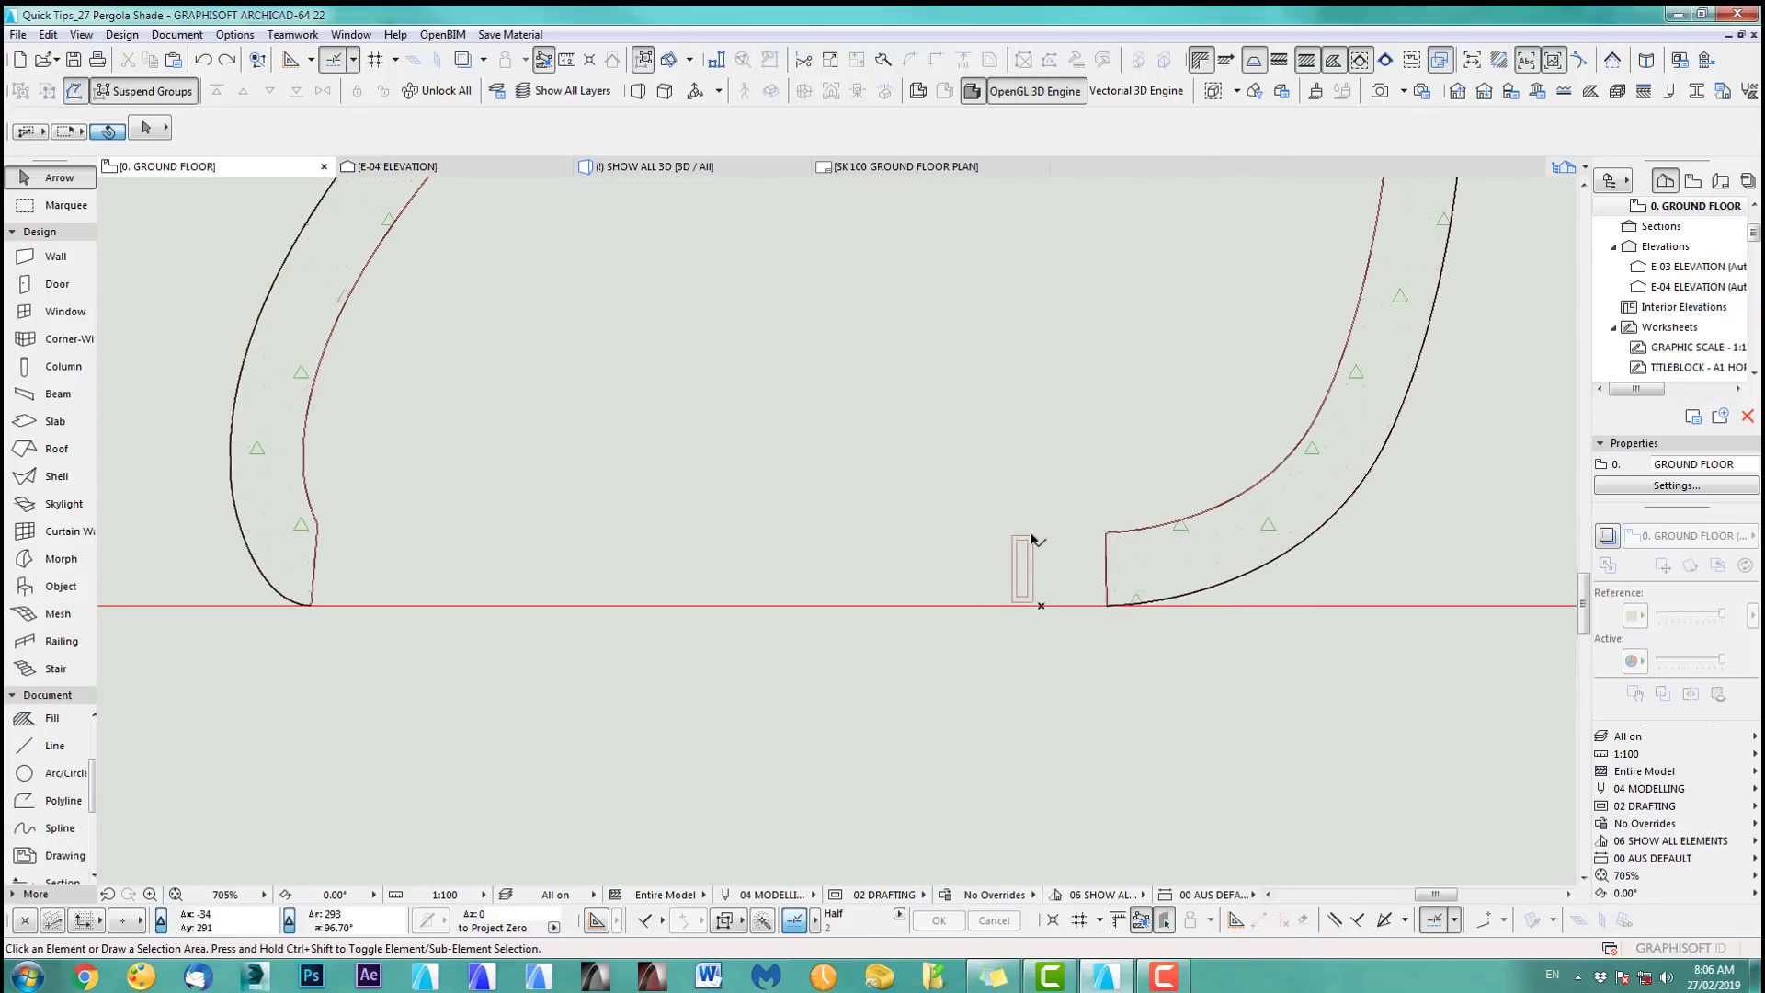
click(1031, 540)
scroll(1268, 482, down, 2)
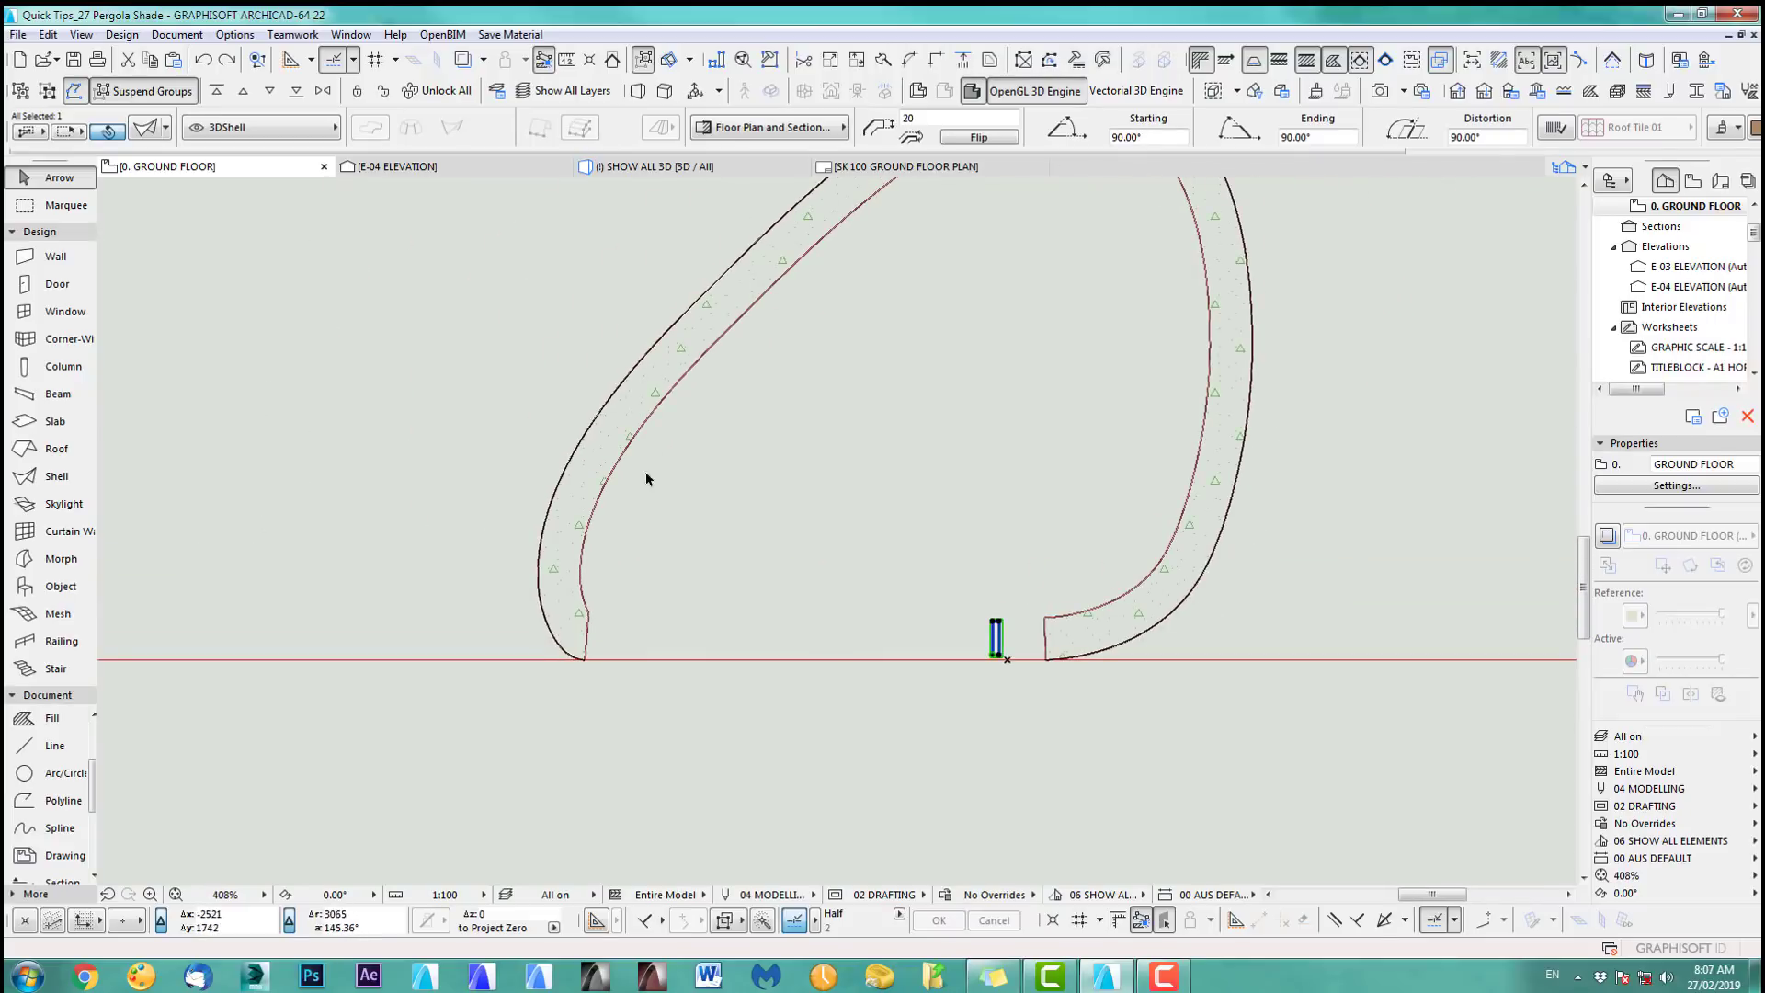
middle_drag(938, 720, 1118, 676)
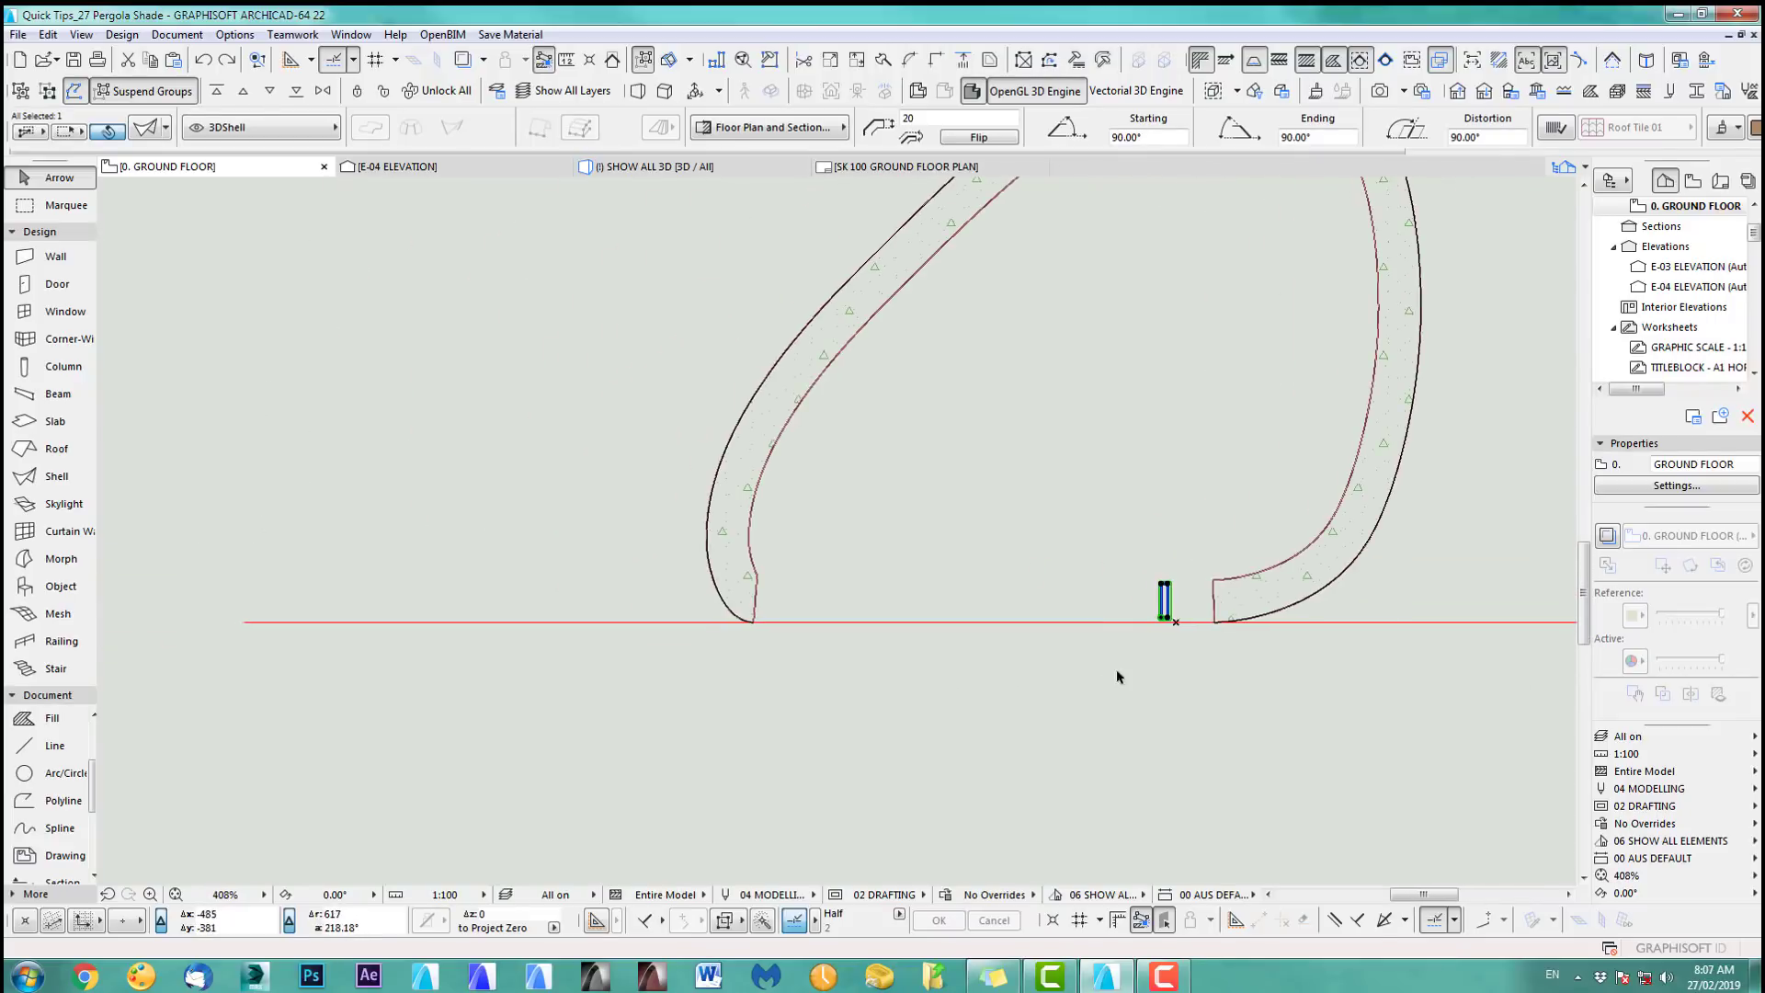
key(ctrl+d)
click(1165, 604)
click(590, 597)
Open the E-04 elevation from its marker on plan with the current view settings and show the small shell's end.
scroll(701, 677, down, 5)
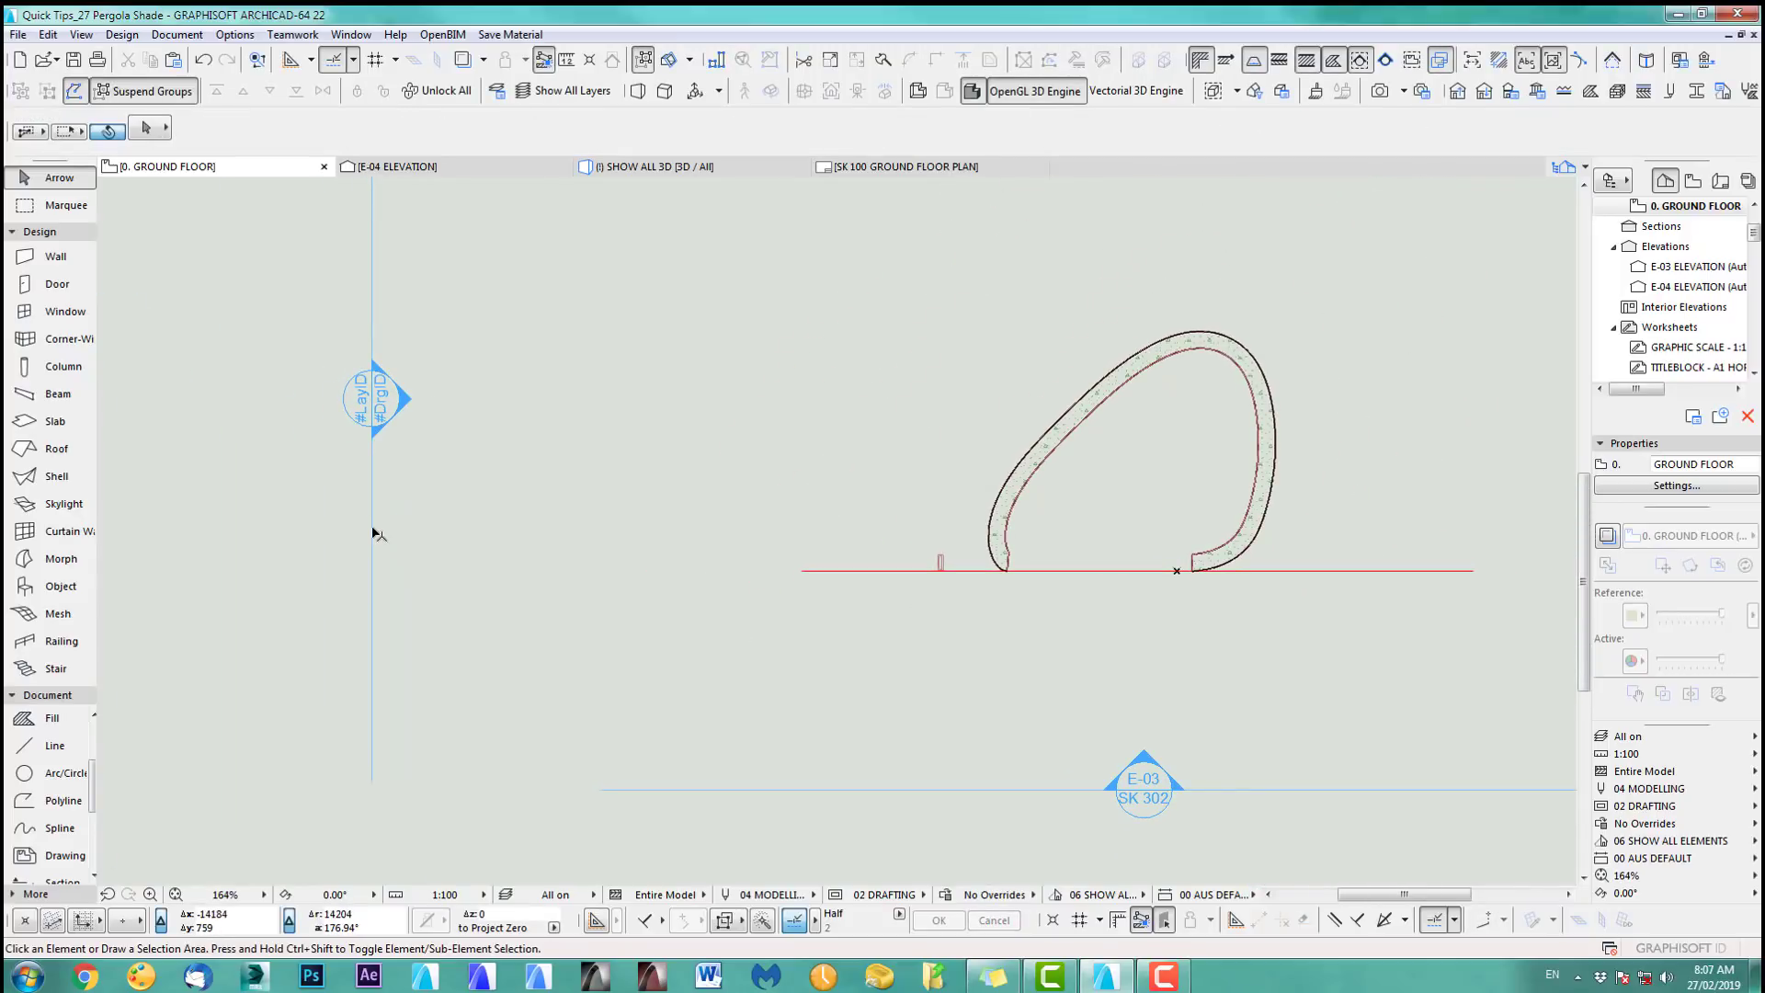
click(373, 532)
right_click(373, 530)
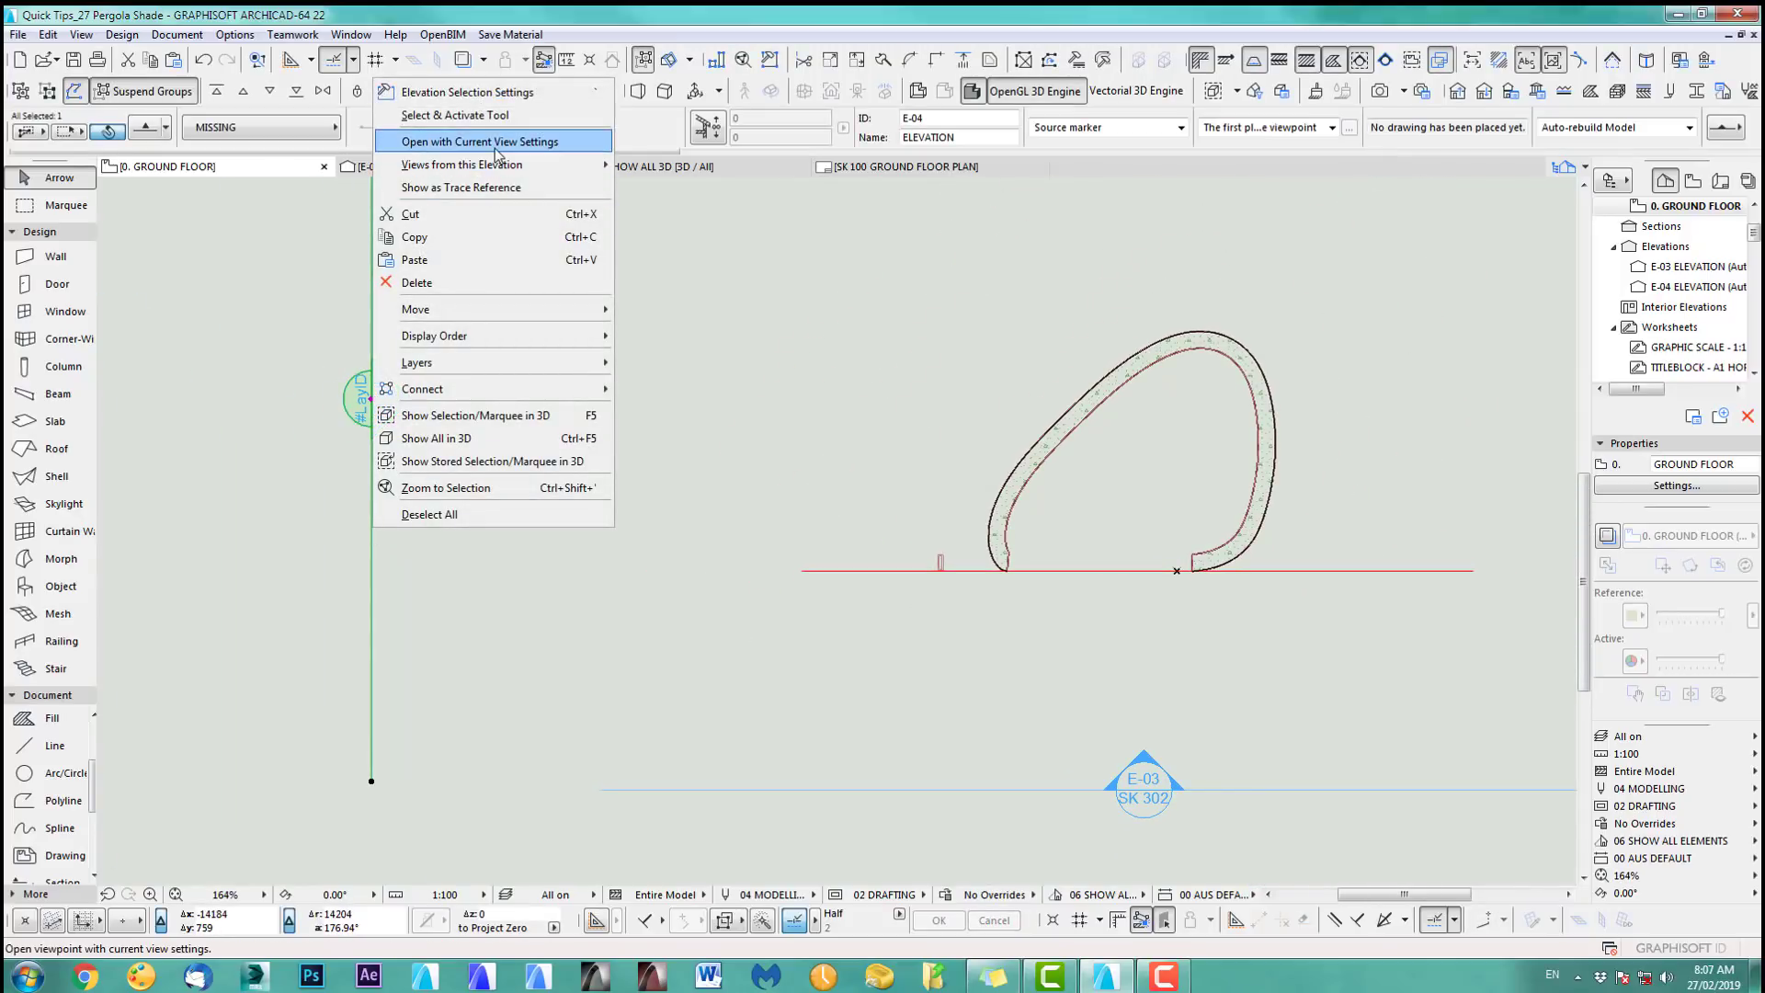
click(496, 147)
scroll(887, 543, up, 6)
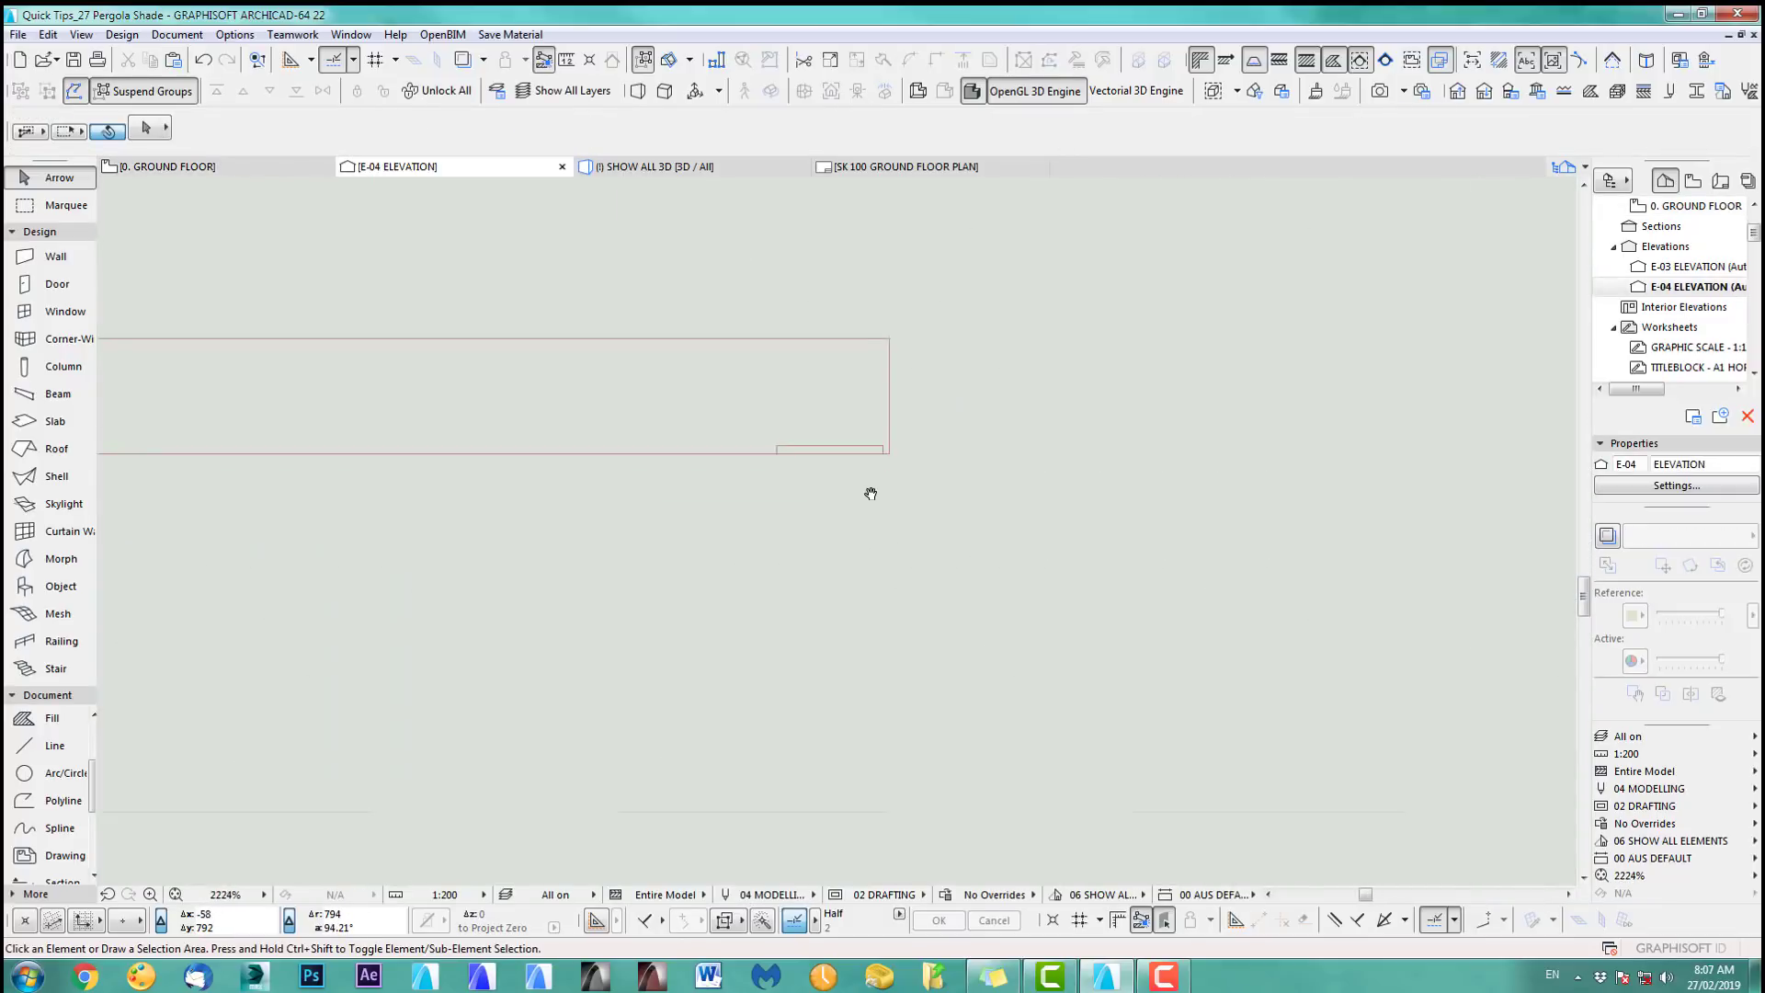
Lengthen the small rectangular shell's extrusion straight down from the curved shell's underside to below the ±0 ground floor level.
click(884, 443)
middle_drag(873, 465, 863, 399)
click(850, 387)
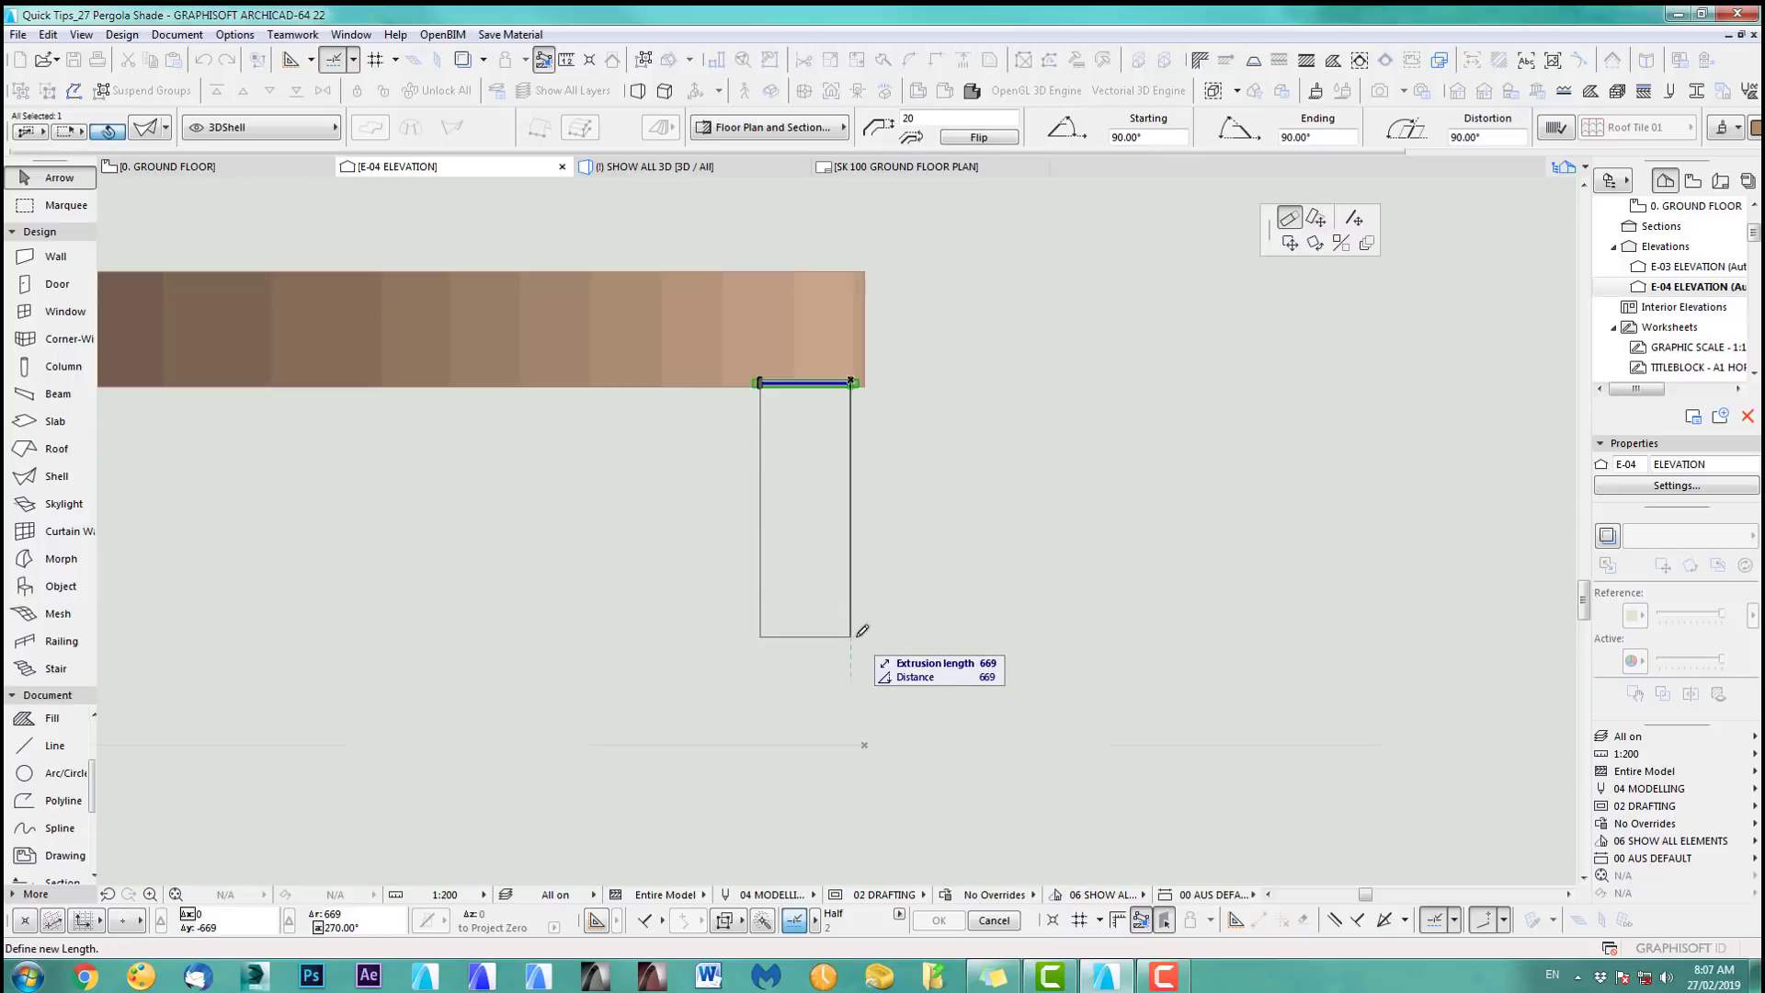
text(2)
key(Return)
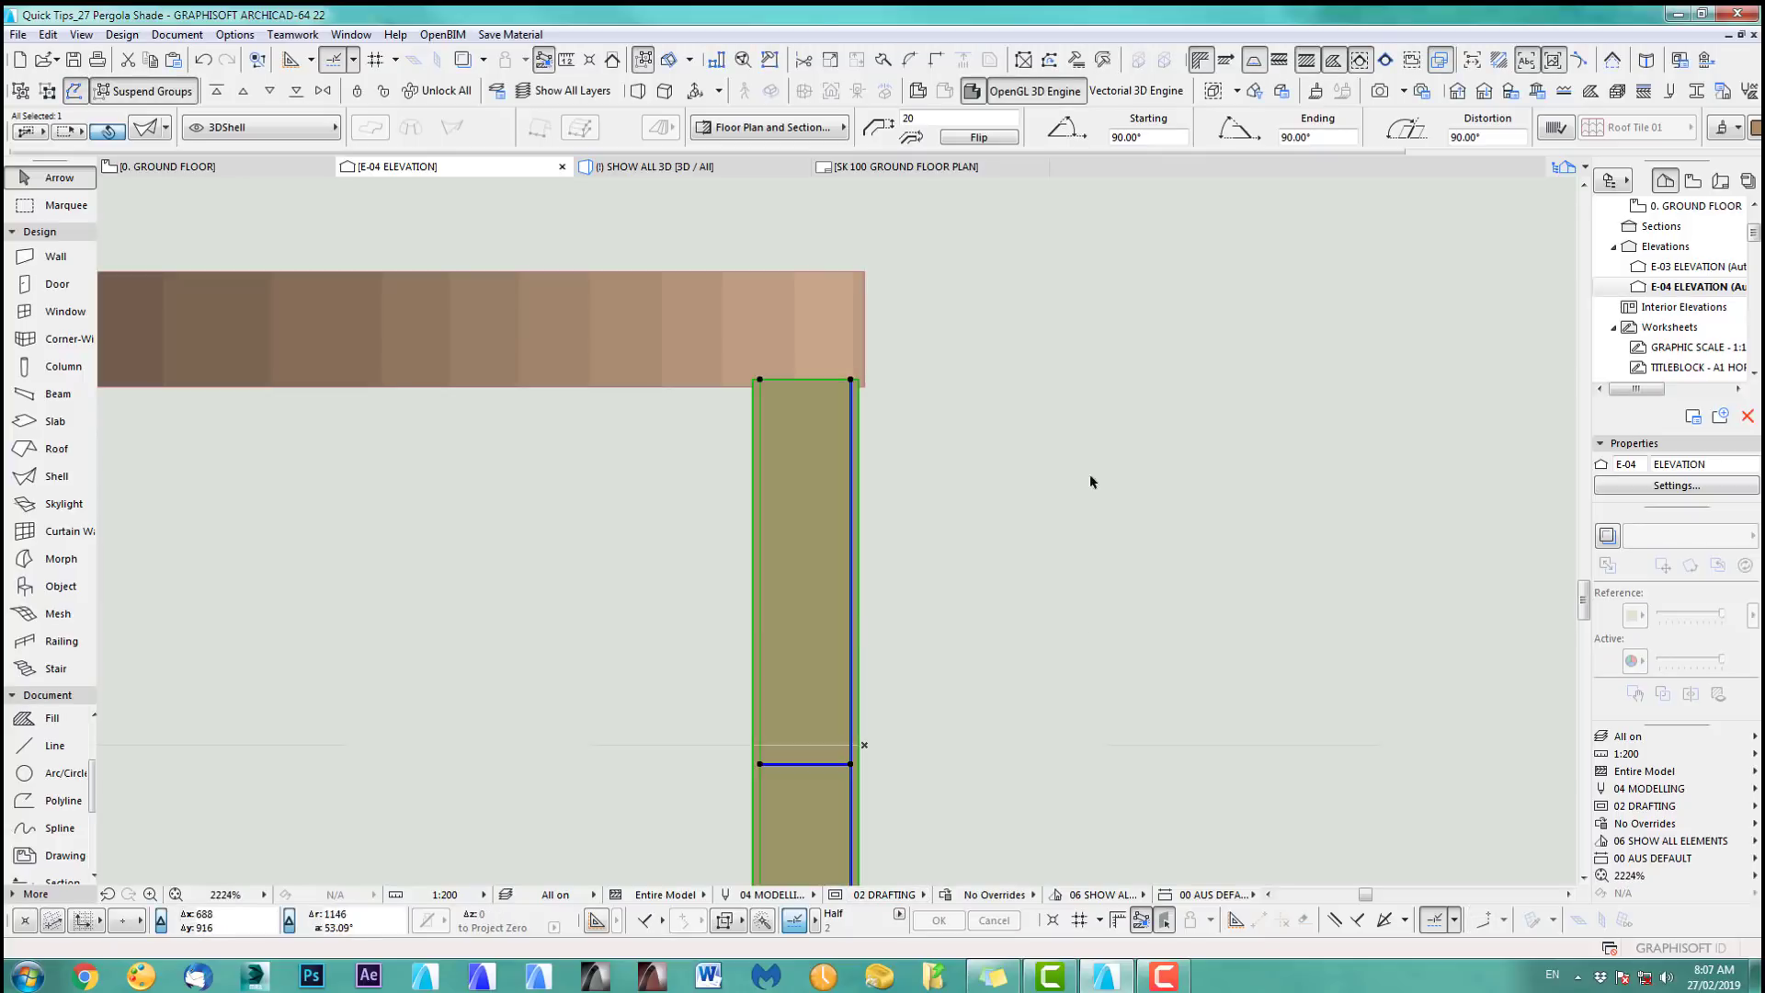
scroll(976, 445, down, 1)
scroll(835, 394, down, 1)
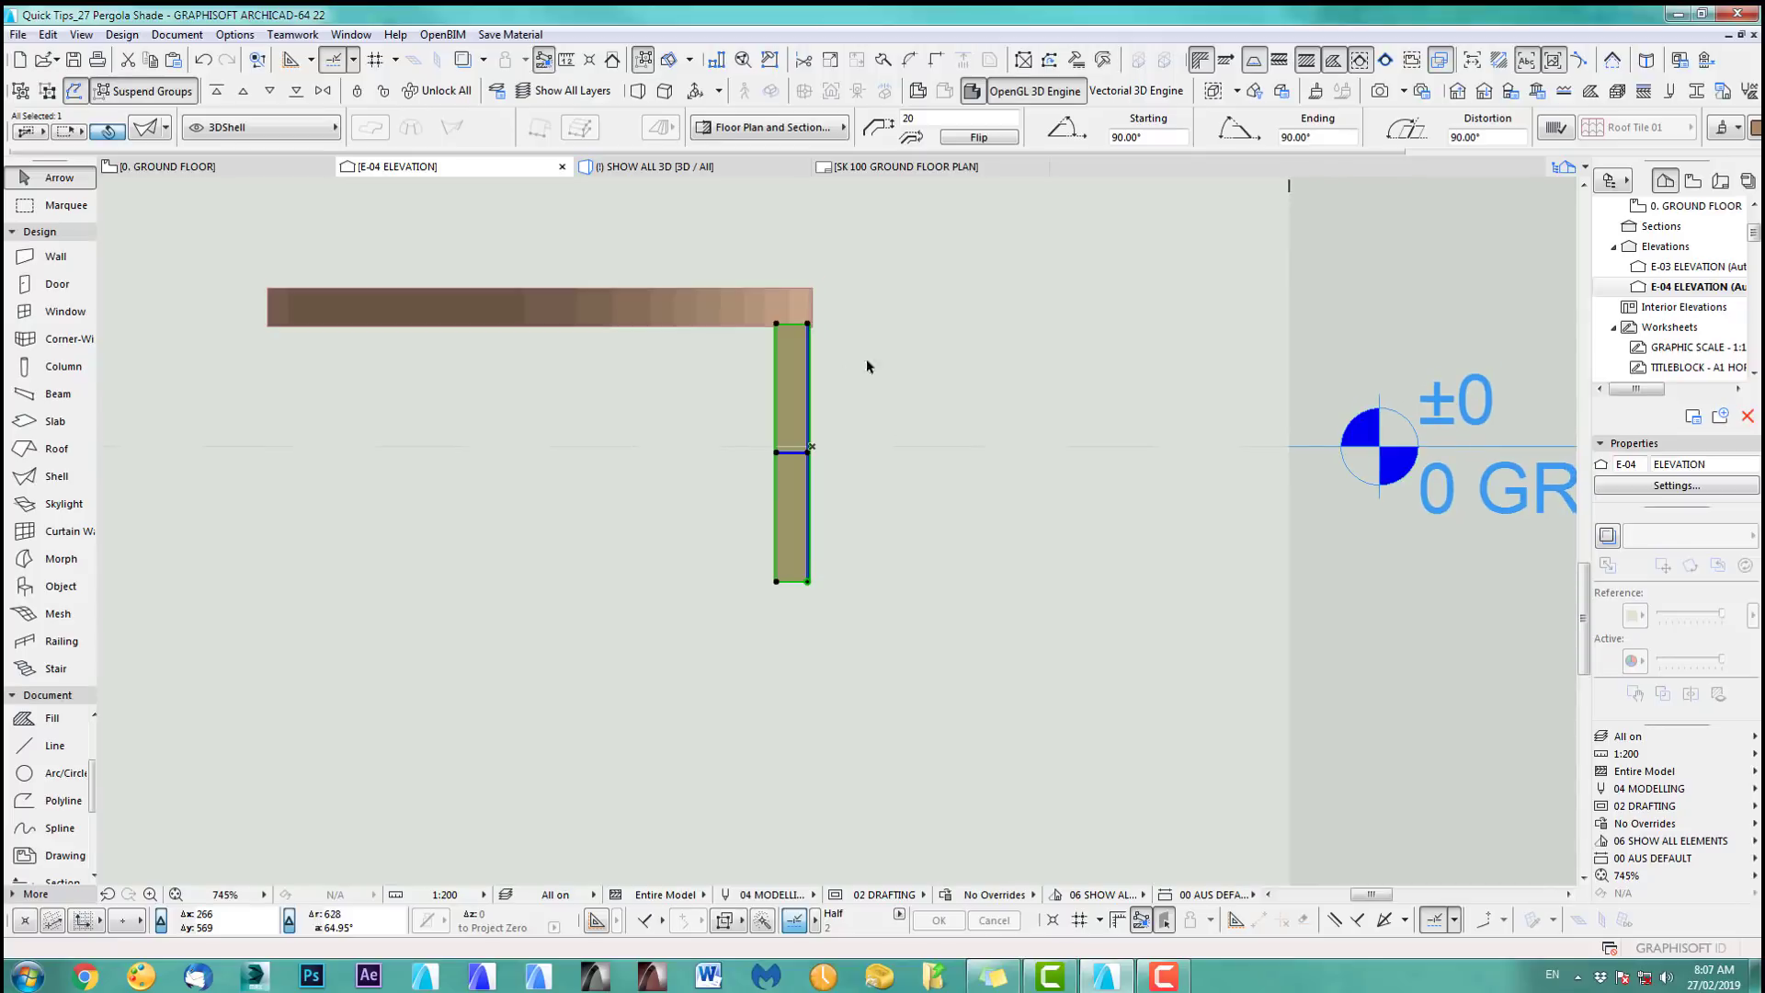
Return to the ground floor plan and move the small rectangular shell horizontally into the curved shell's foot near the origin.
key(F2)
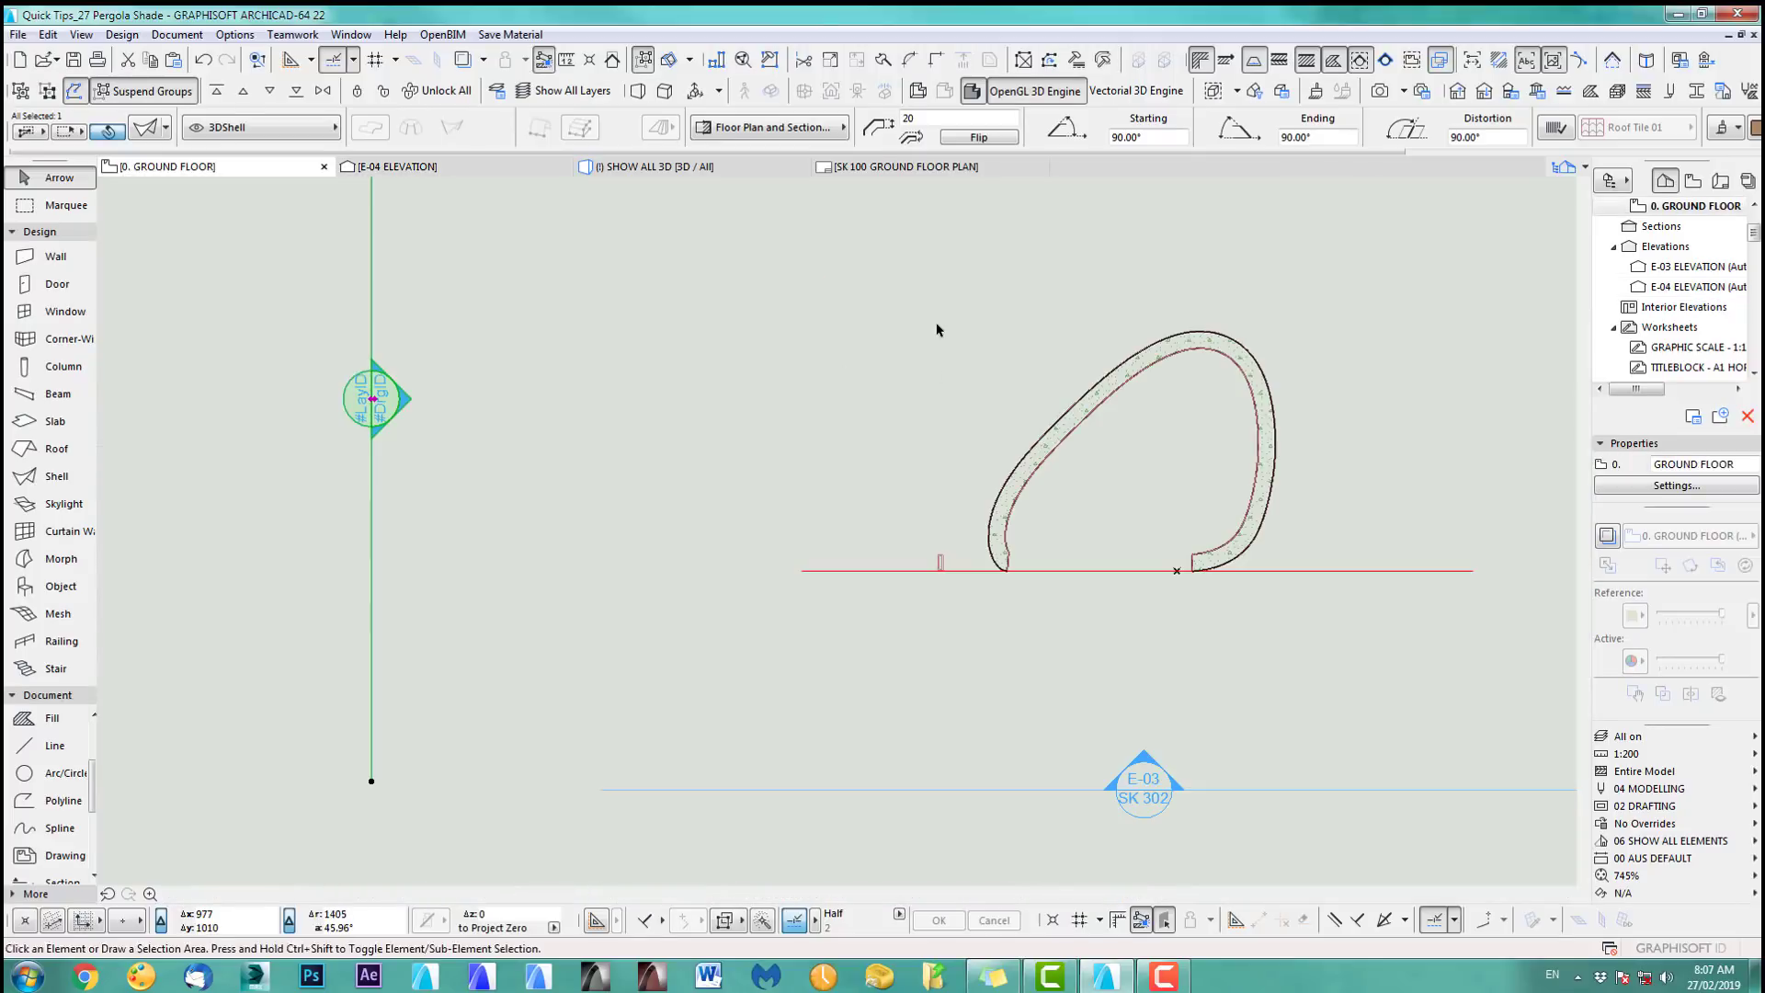
scroll(1104, 621, up, 2)
middle_drag(965, 622, 589, 607)
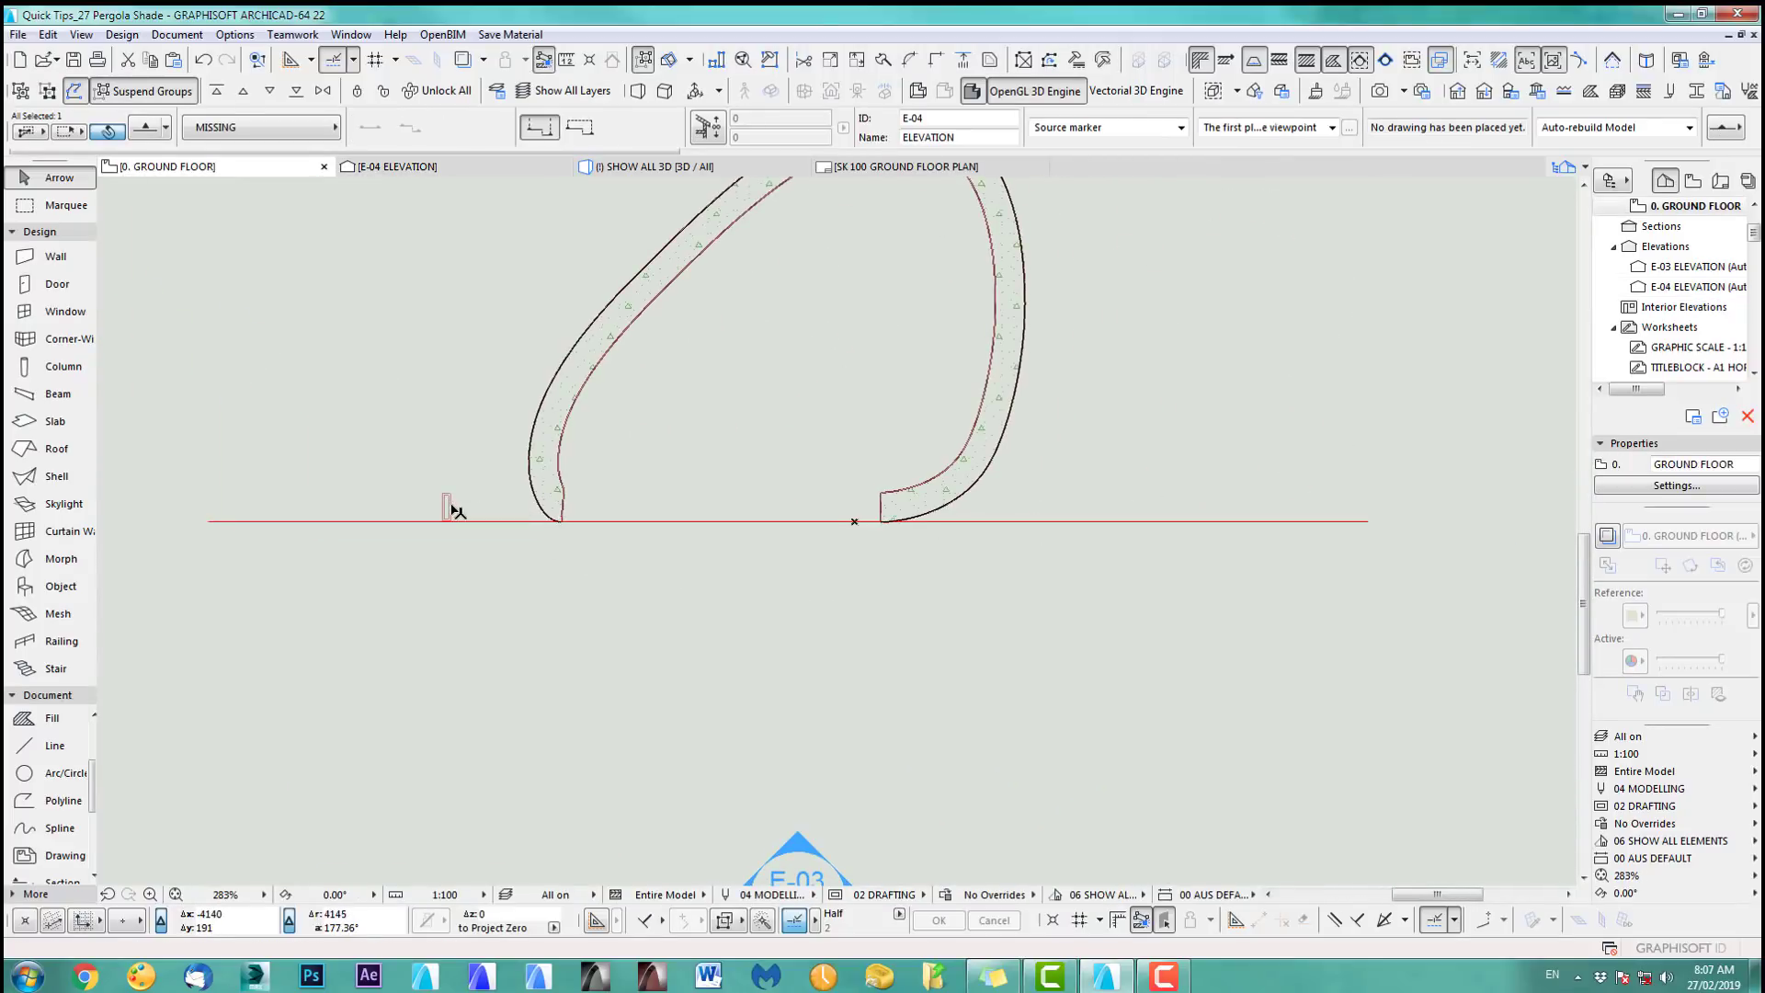
click(451, 504)
key(ctrl+d)
click(450, 505)
scroll(896, 497, up, 3)
middle_drag(896, 496, 784, 374)
scroll(877, 546, up, 1)
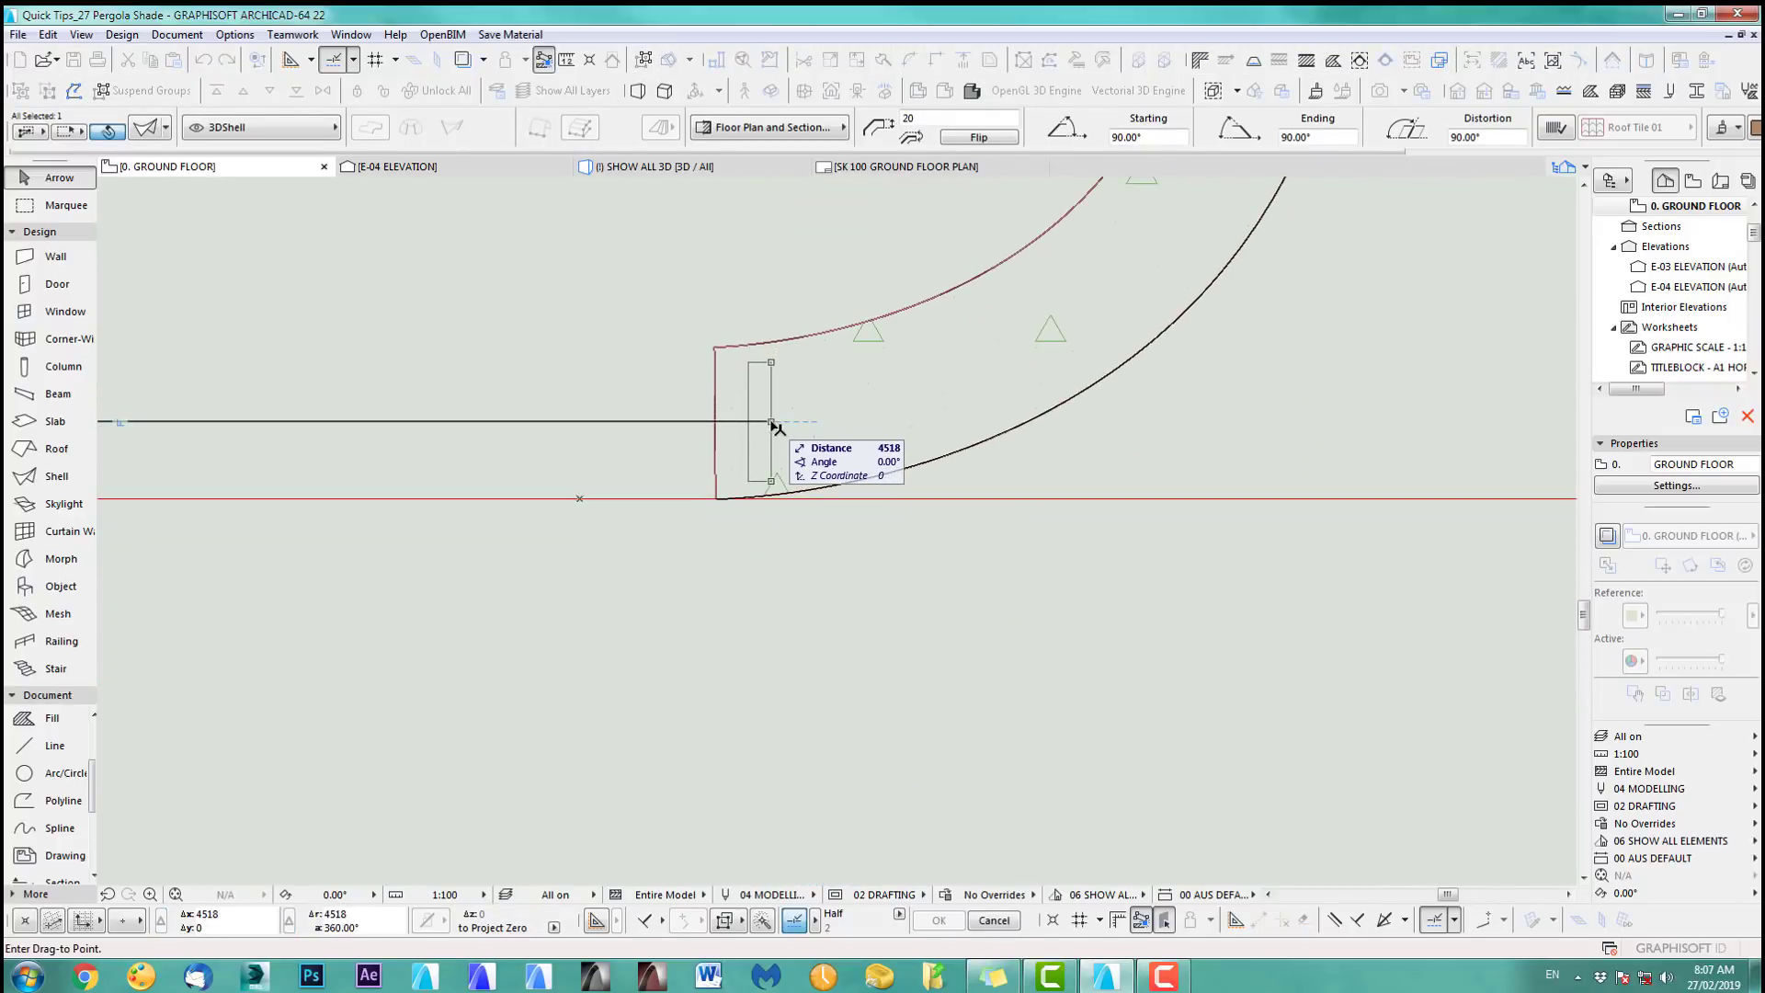
click(772, 424)
Resize the rectangular shell graphically from its upper corner, shrinking its diagonal so it fits inside the curved shell's foot.
scroll(768, 433, up, 5)
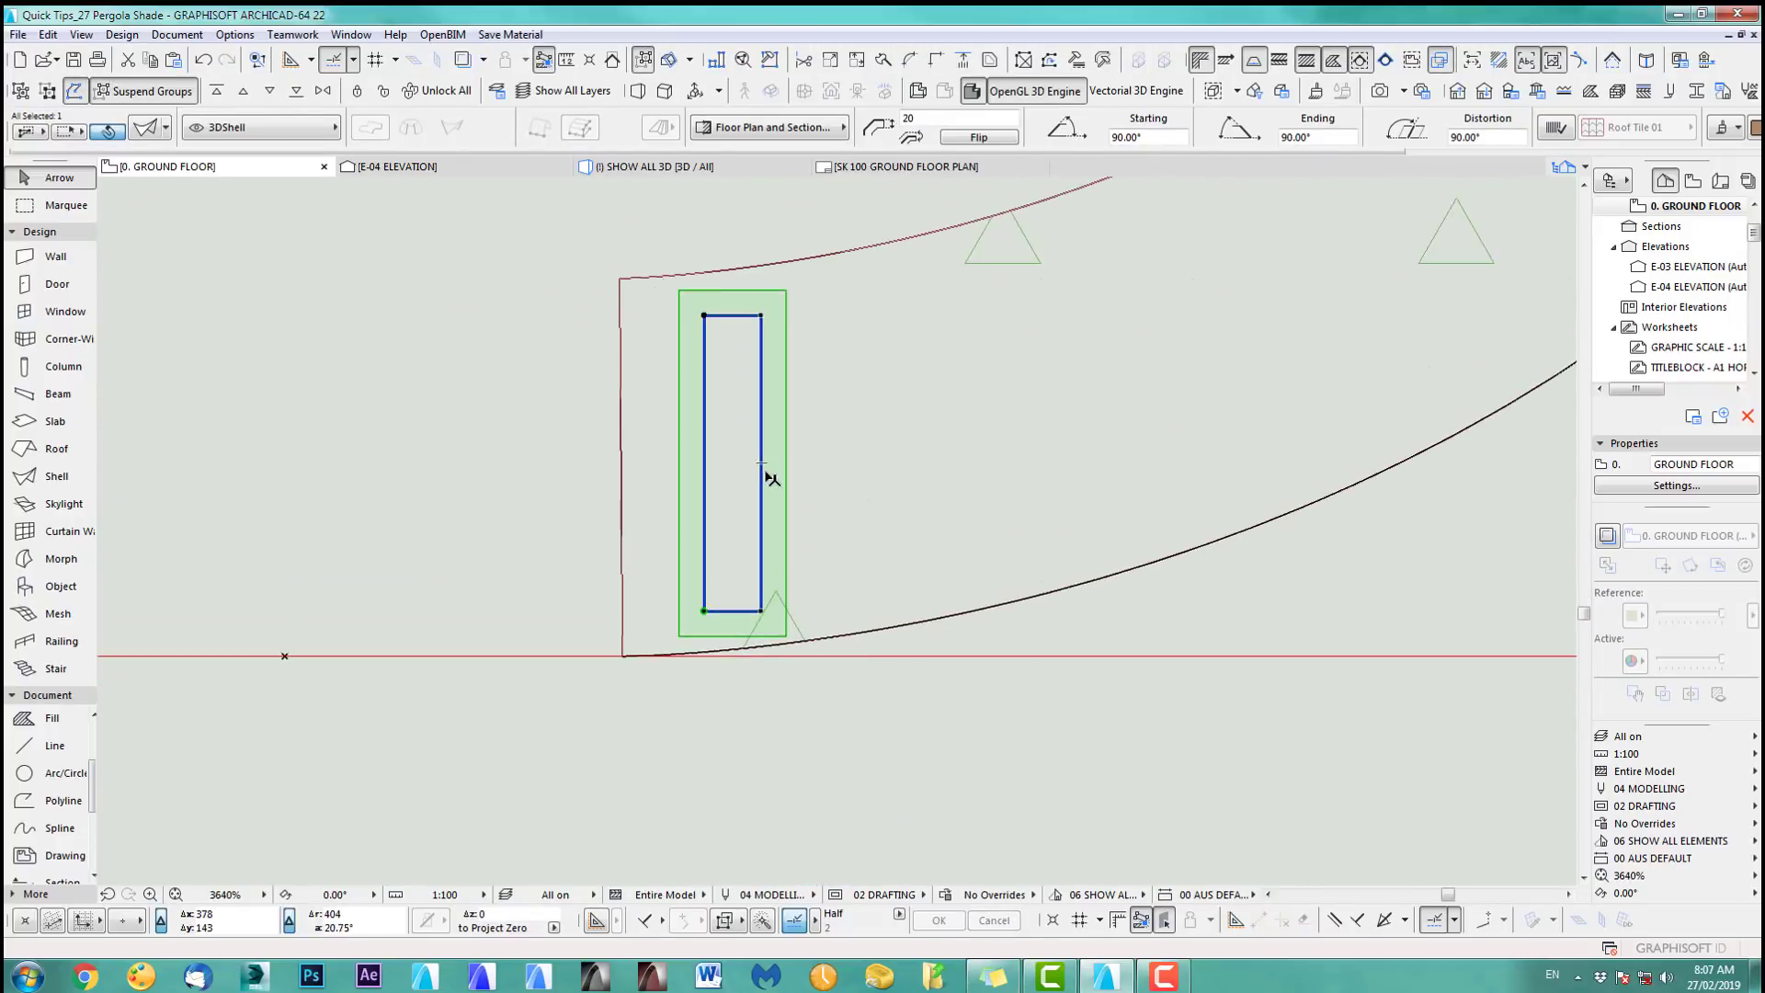
scroll(767, 493, down, 4)
click(858, 61)
click(887, 508)
scroll(781, 436, up, 3)
click(742, 409)
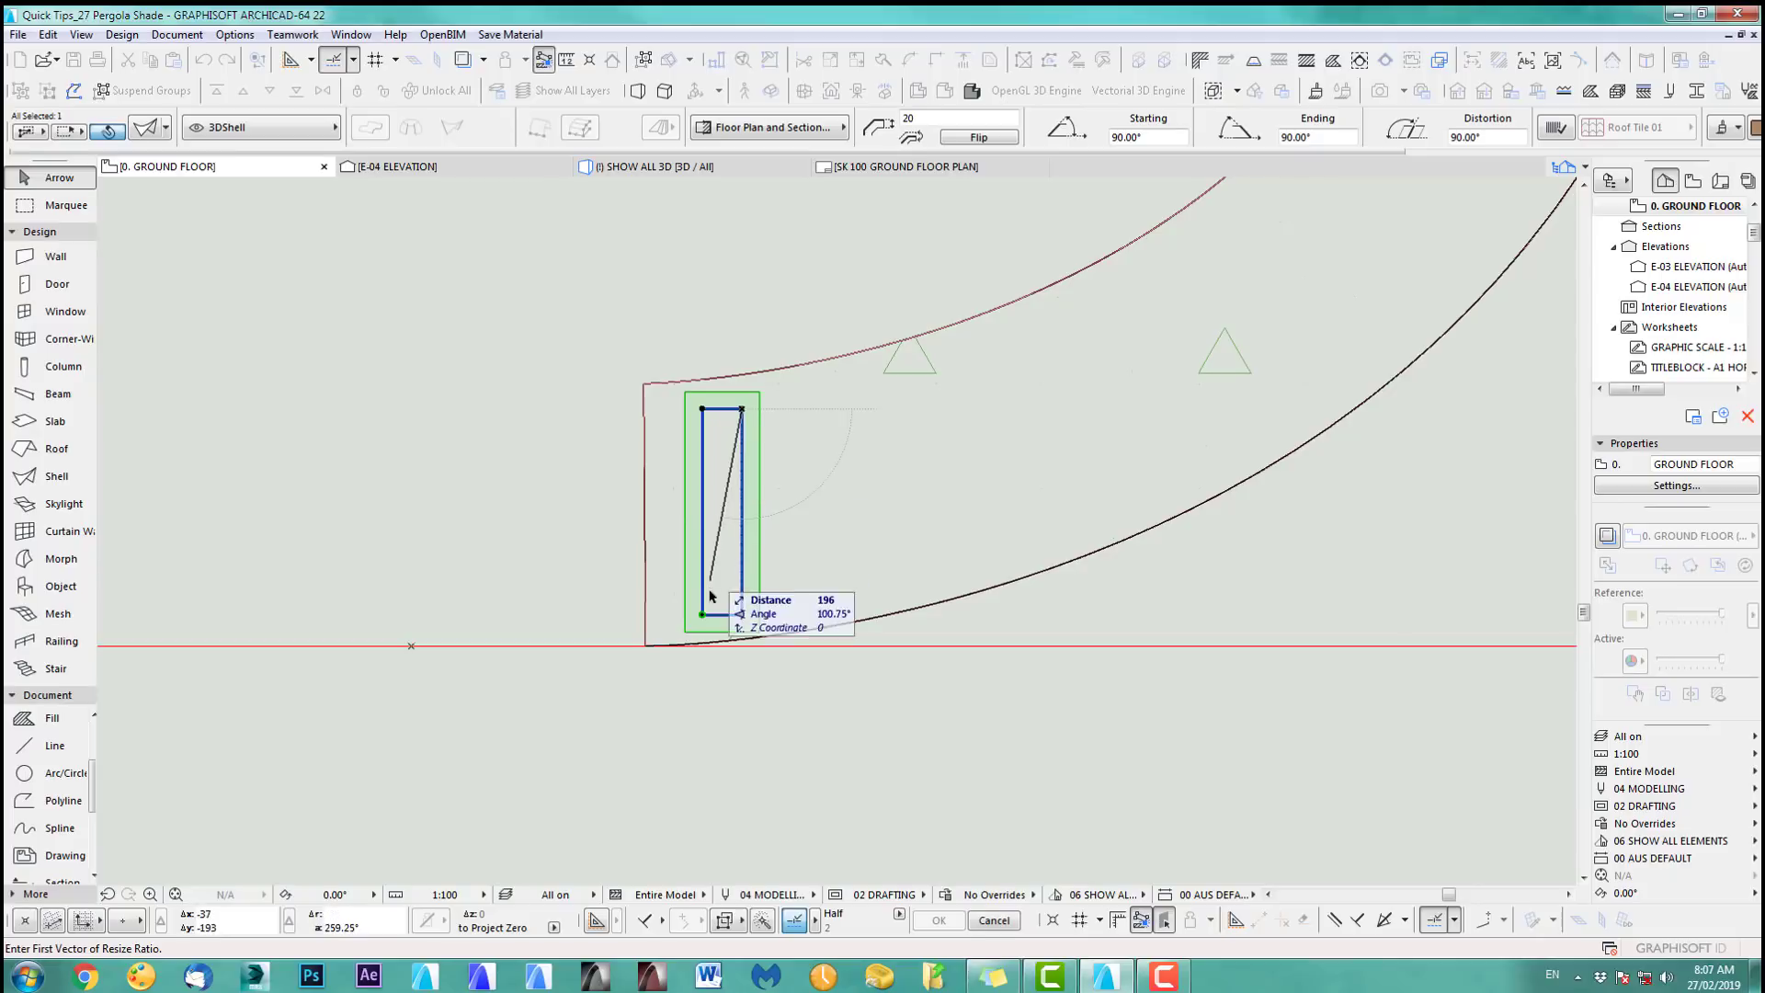
click(702, 614)
click(709, 577)
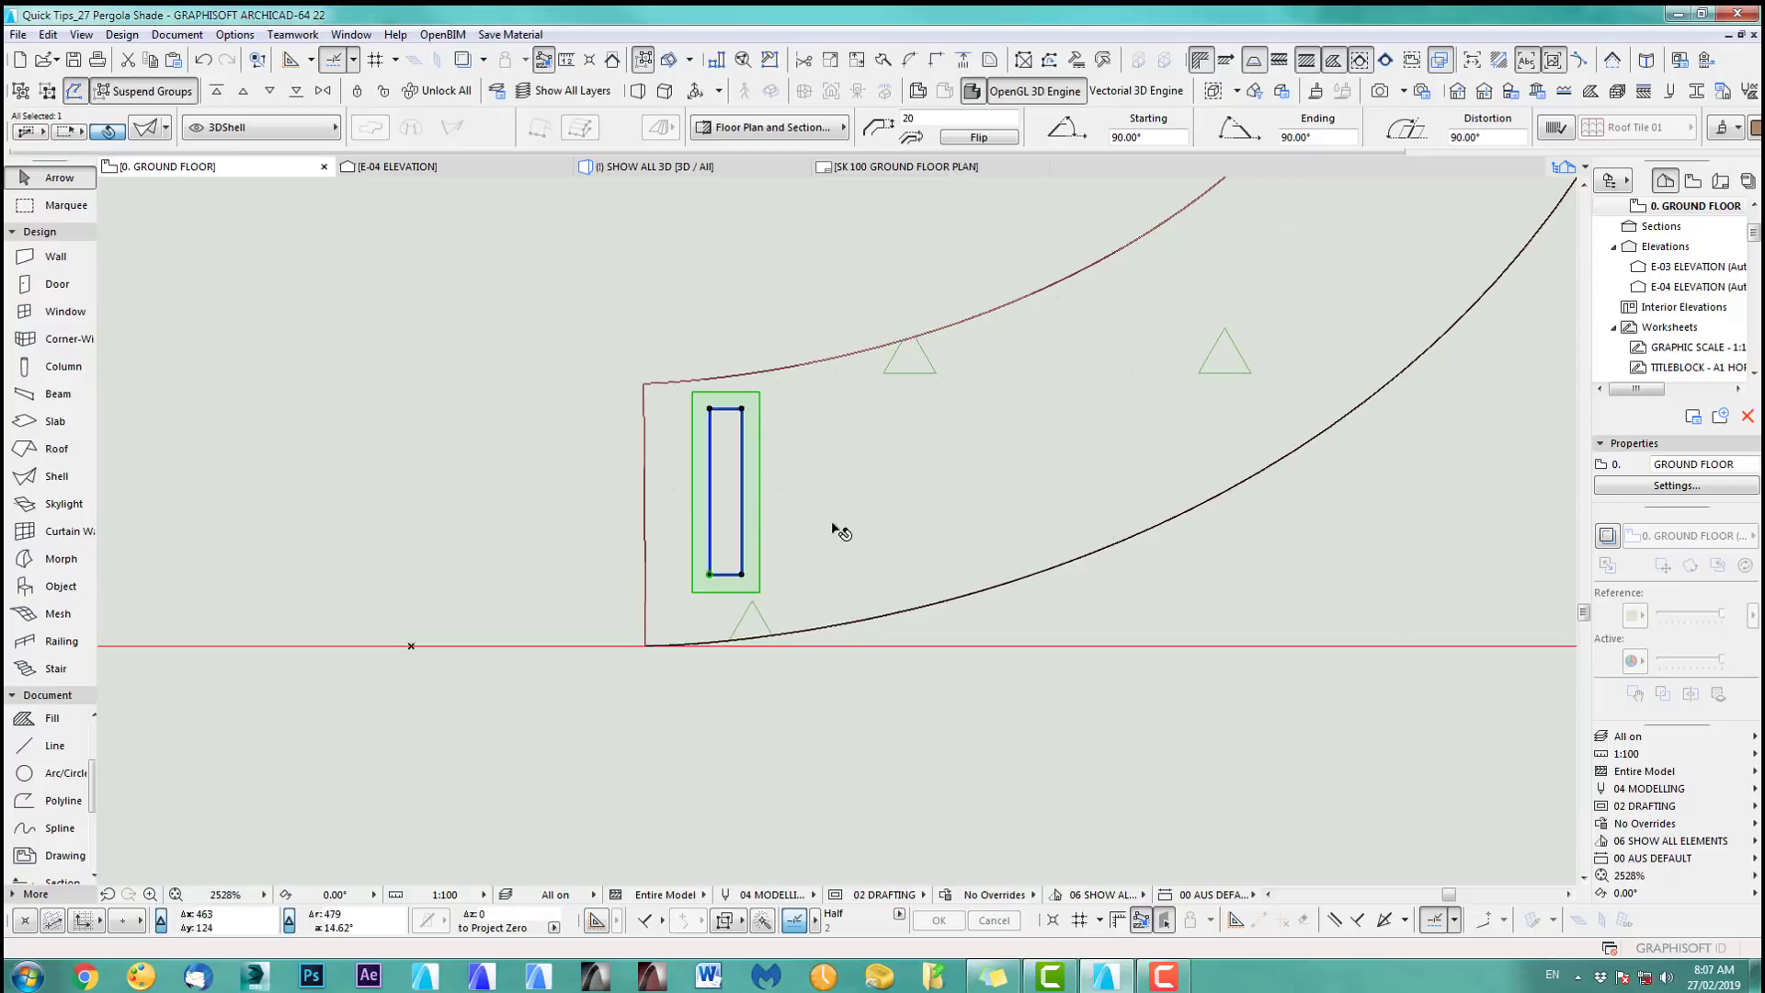
Shift the resized rectangular shell slightly inward and down within the outline of the curved shell's foot.
middle_drag(781, 459, 796, 489)
key(ctrl+d)
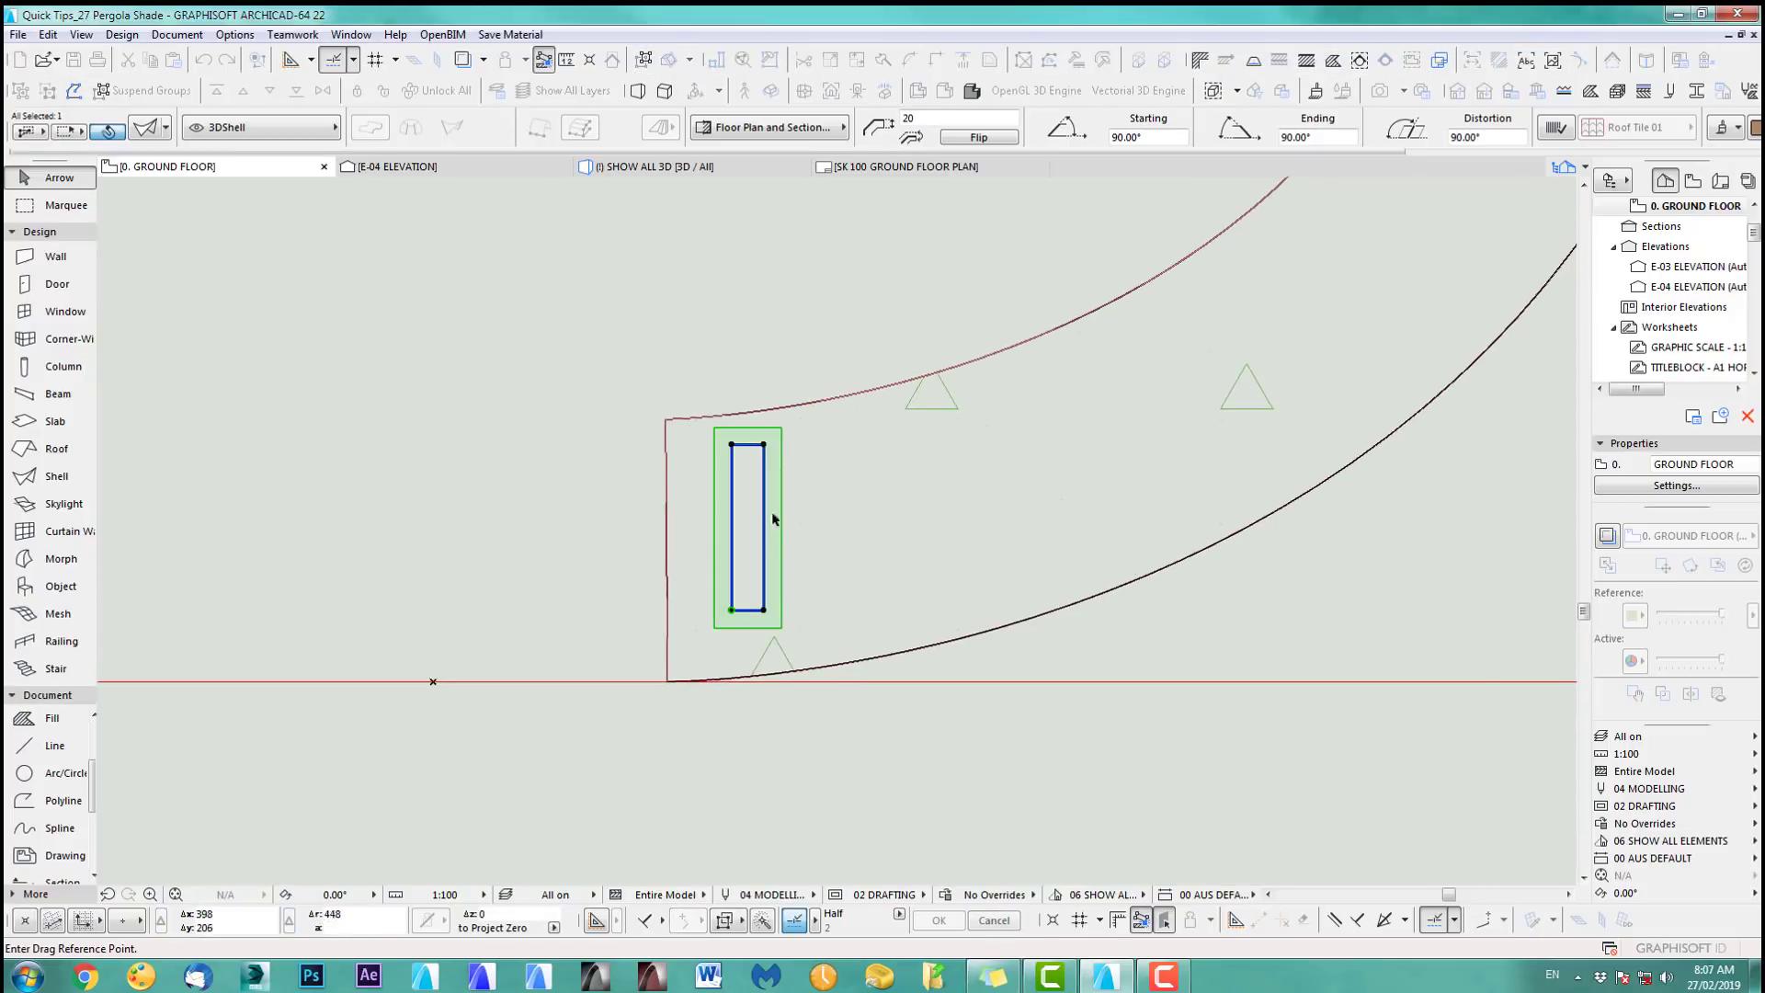
click(746, 527)
click(765, 542)
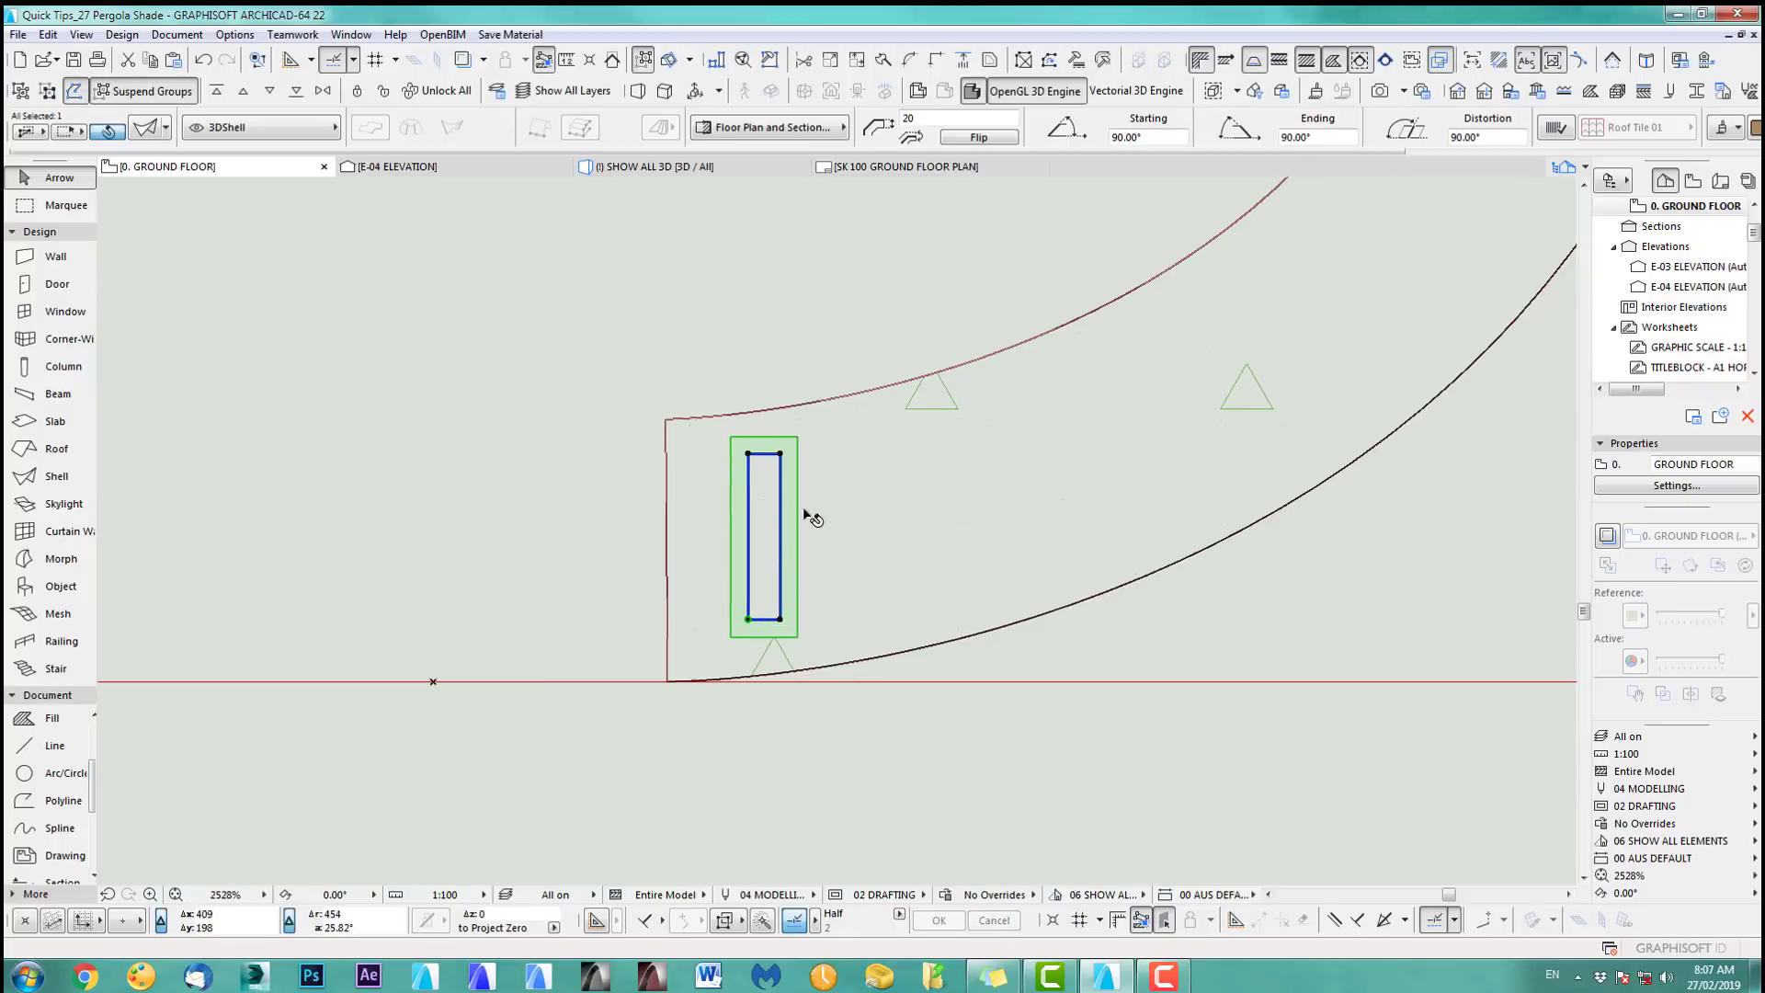